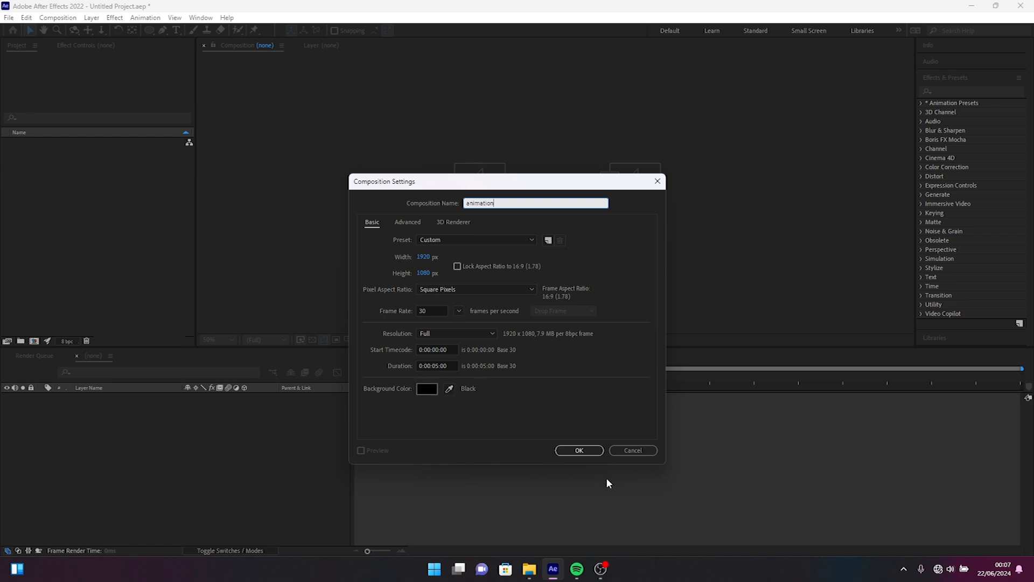
# Step: Create the 1920 x 1080, 30 fps composition "animation" and import google.psd as Composition - Retain Layer Sizes
pyautogui.click(579, 452)
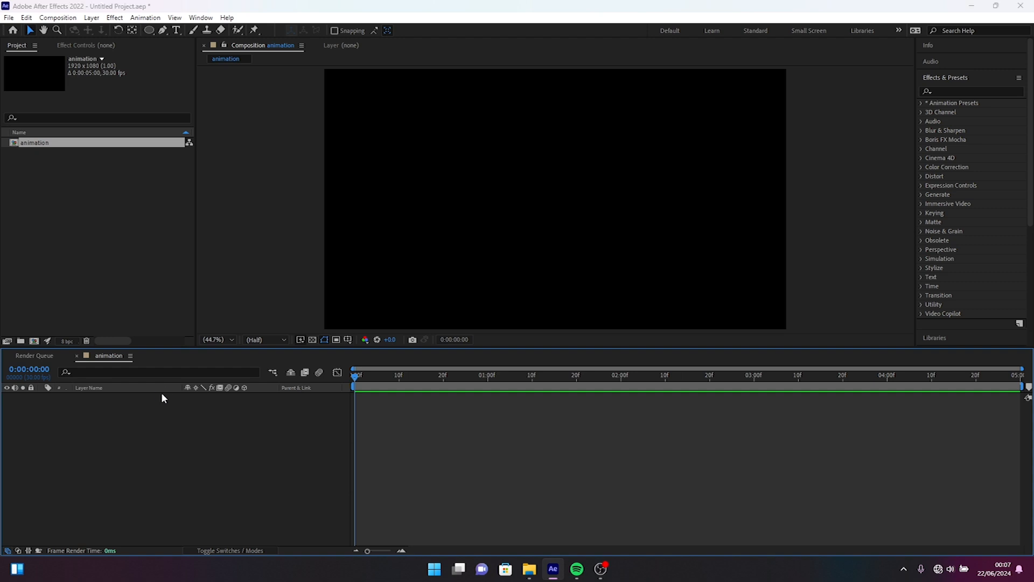
pyautogui.hotkey('ctrl', 'i')
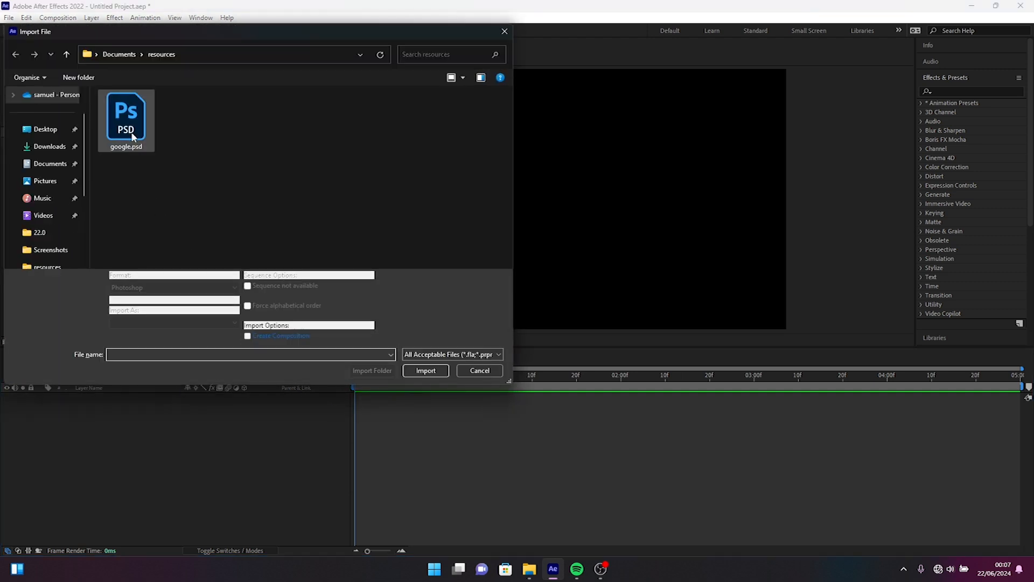
pyautogui.click(134, 138)
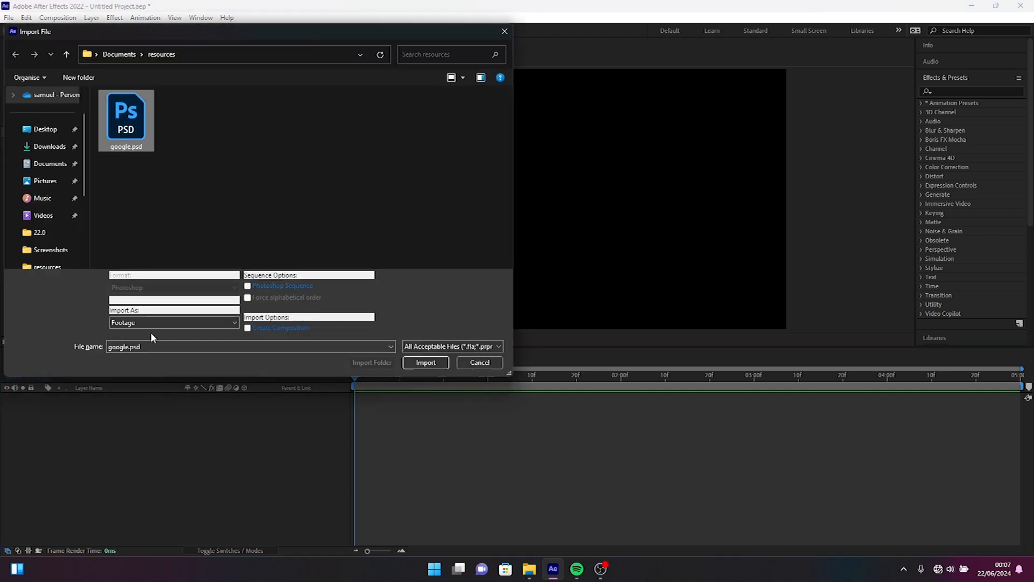
pyautogui.click(132, 323)
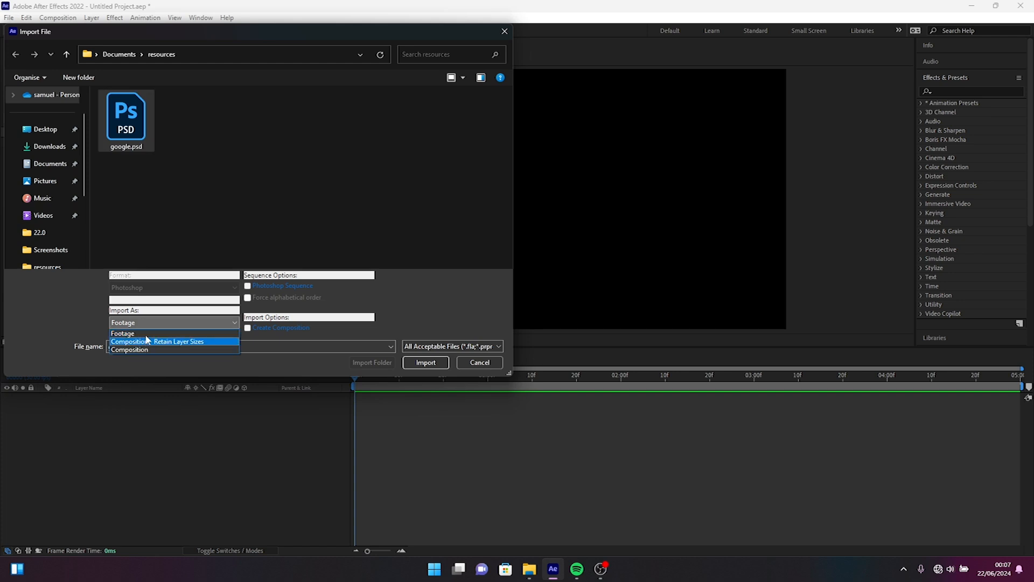
pyautogui.click(184, 342)
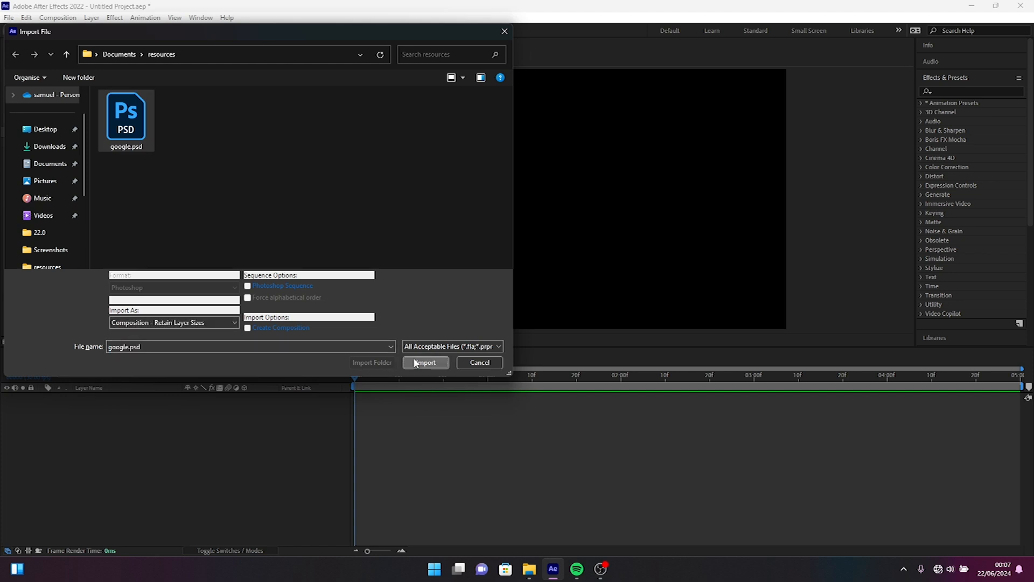
pyautogui.click(416, 362)
pyautogui.click(358, 343)
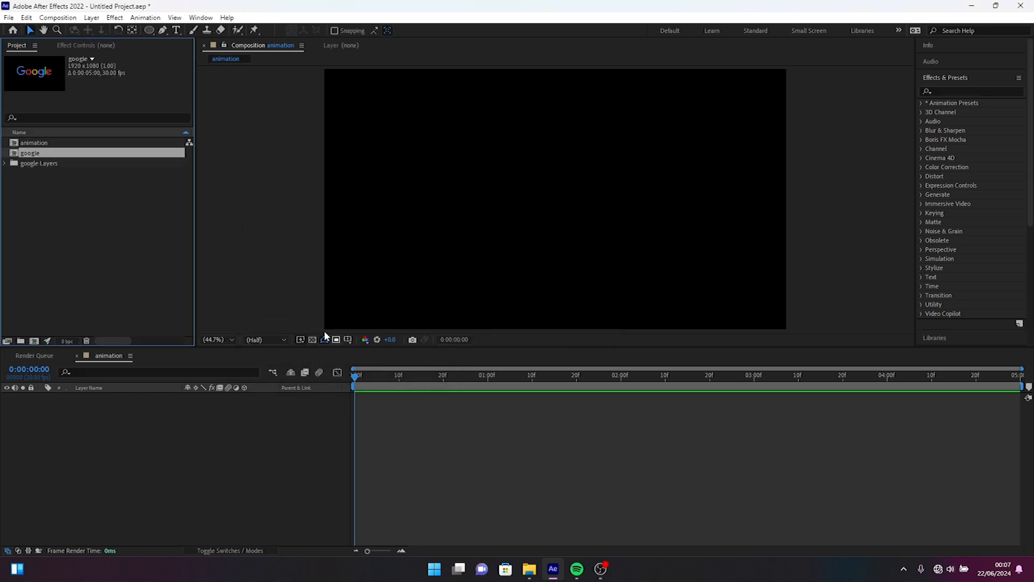
# Step: Copy all six letter layers from the google composition into the animation composition
pyautogui.doubleClick(44, 153)
pyautogui.moveTo(118, 466); pyautogui.dragTo(118, 361)
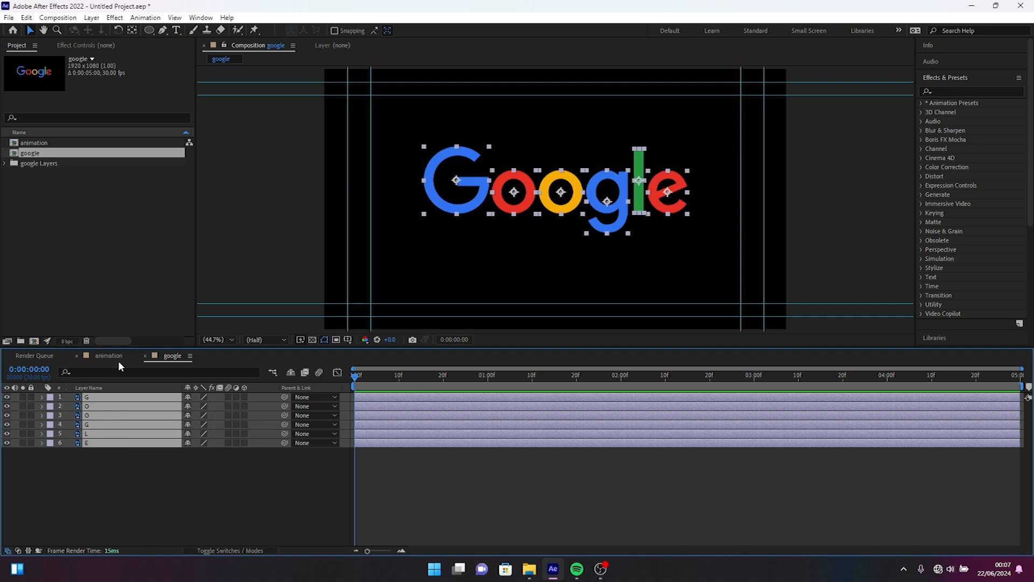
pyautogui.click(106, 355)
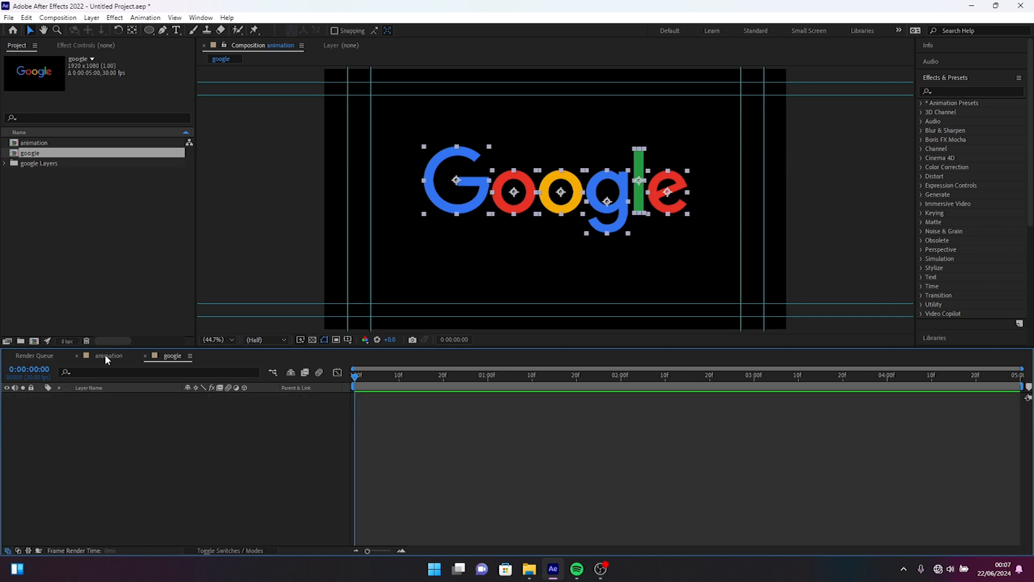
pyautogui.hotkey('ctrl', 'v')
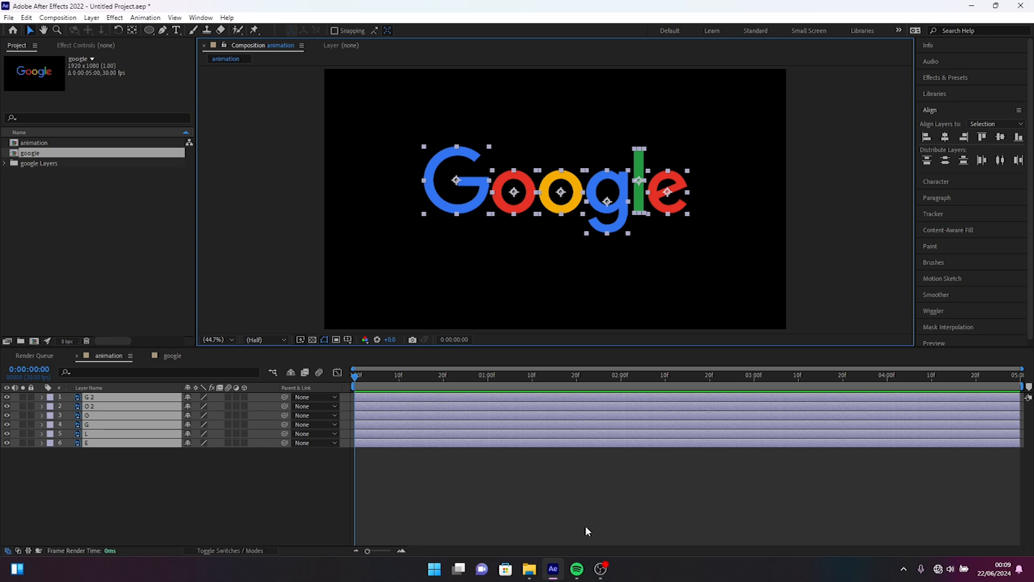
# Step: Show the Title/Action Safe guides over the composition and deselect the letter layers
pyautogui.click(348, 340)
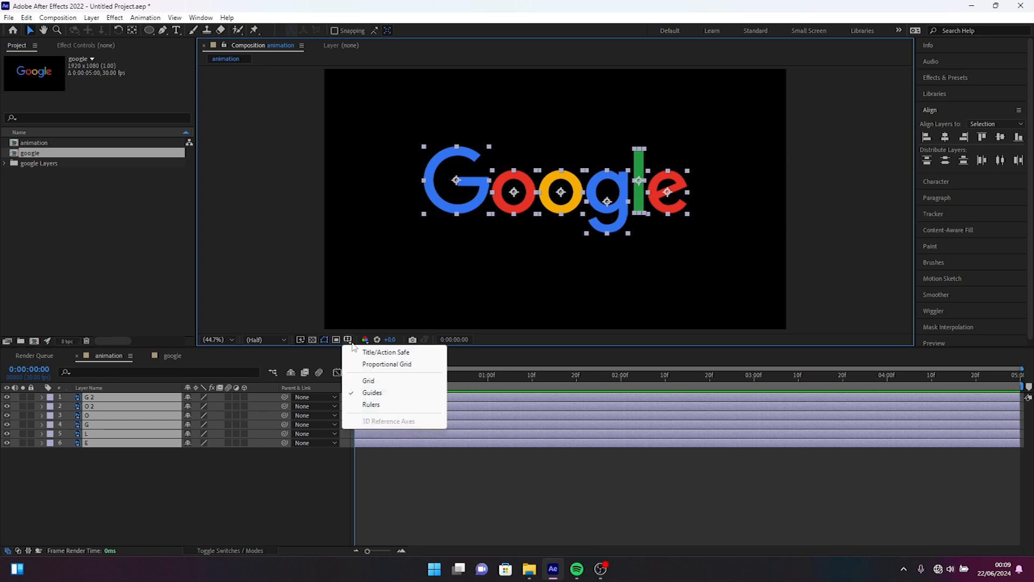
pyautogui.click(399, 357)
pyautogui.click(140, 471)
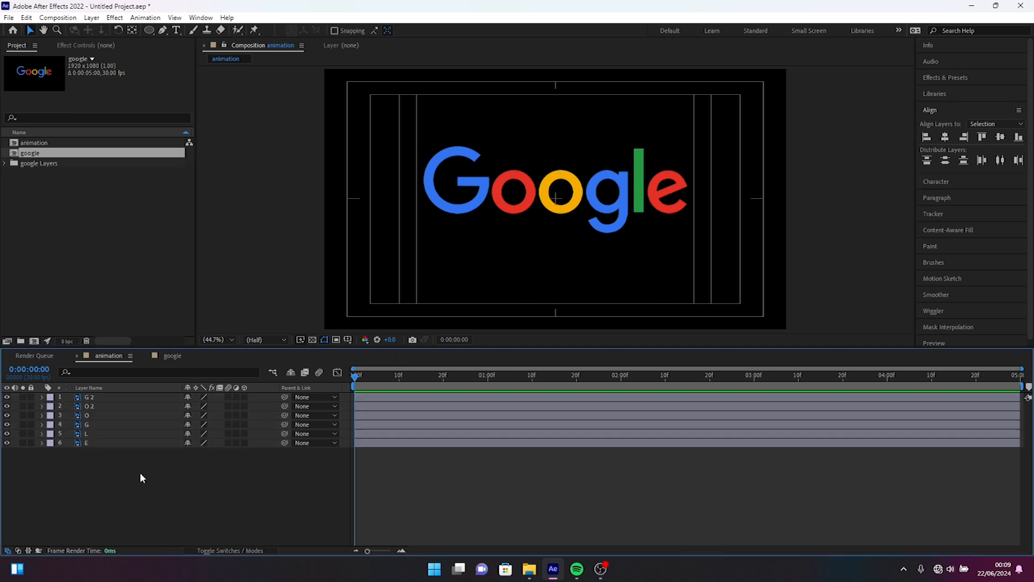
# Step: Add a null object to the composition and parent all six letter layers to it
pyautogui.rightClick(140, 472)
pyautogui.moveTo(177, 343)
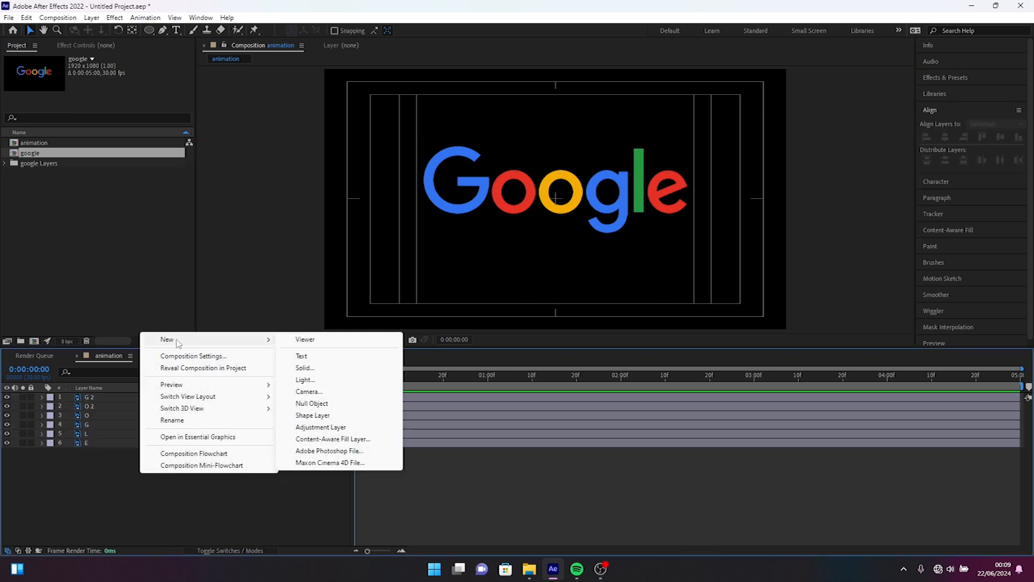
pyautogui.click(310, 404)
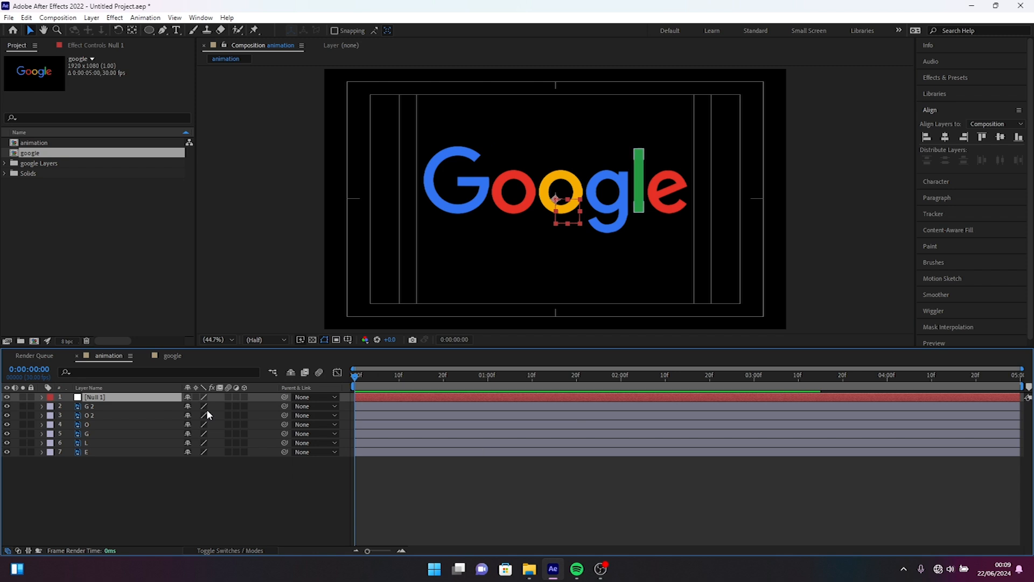
pyautogui.moveTo(100, 487); pyautogui.dragTo(99, 414)
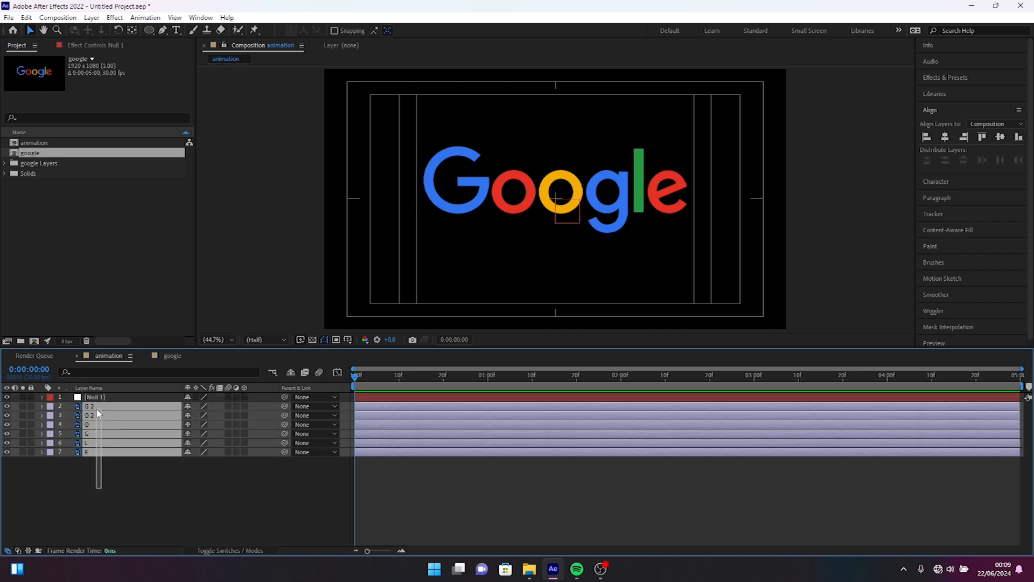
pyautogui.moveTo(284, 442); pyautogui.dragTo(100, 397)
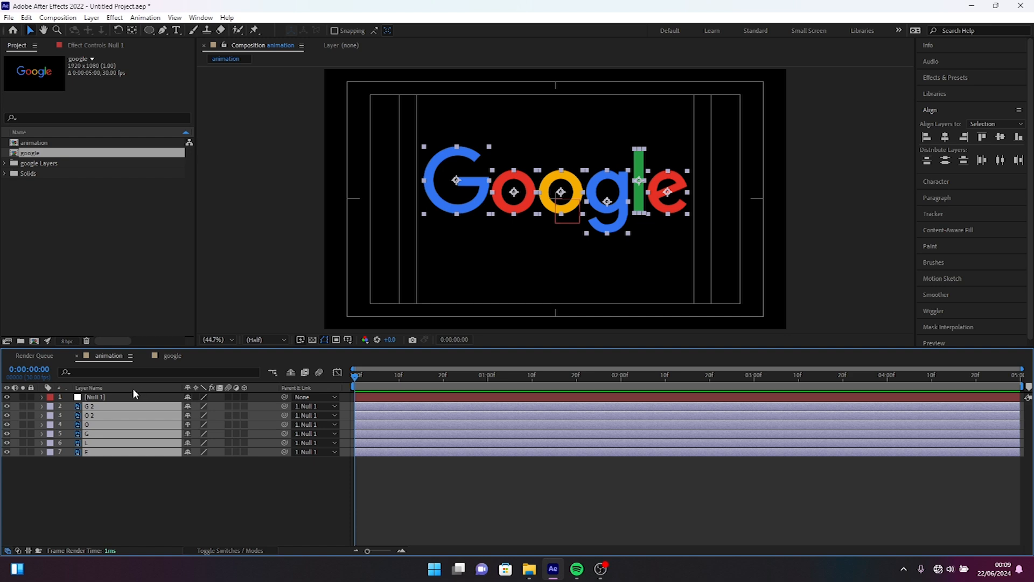
# Step: Scale the null to 72% and set its position to 944, 557 to centre the logo
pyautogui.click(112, 398)
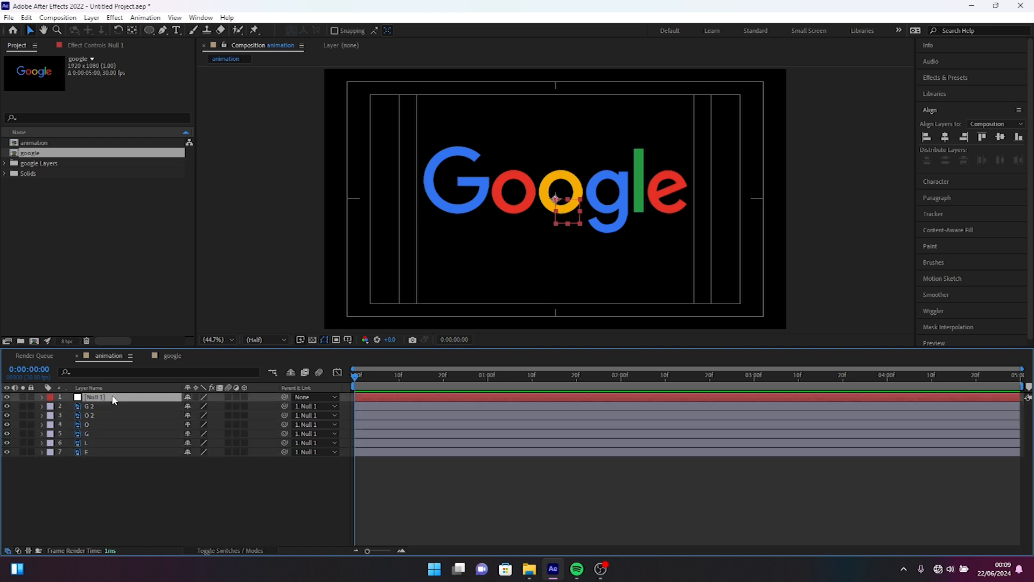
pyautogui.press('s')
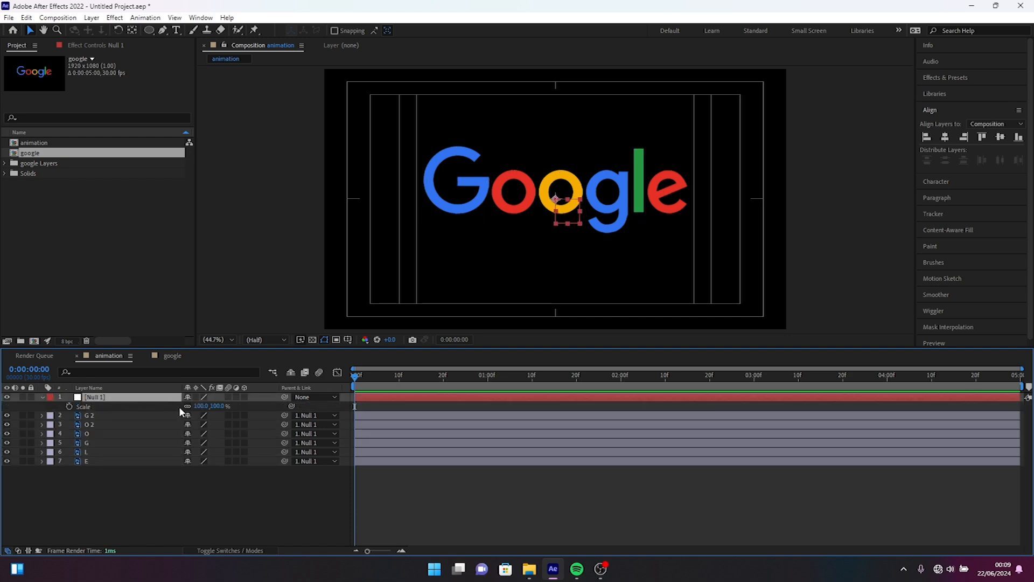
pyautogui.moveTo(205, 406); pyautogui.dragTo(189, 406)
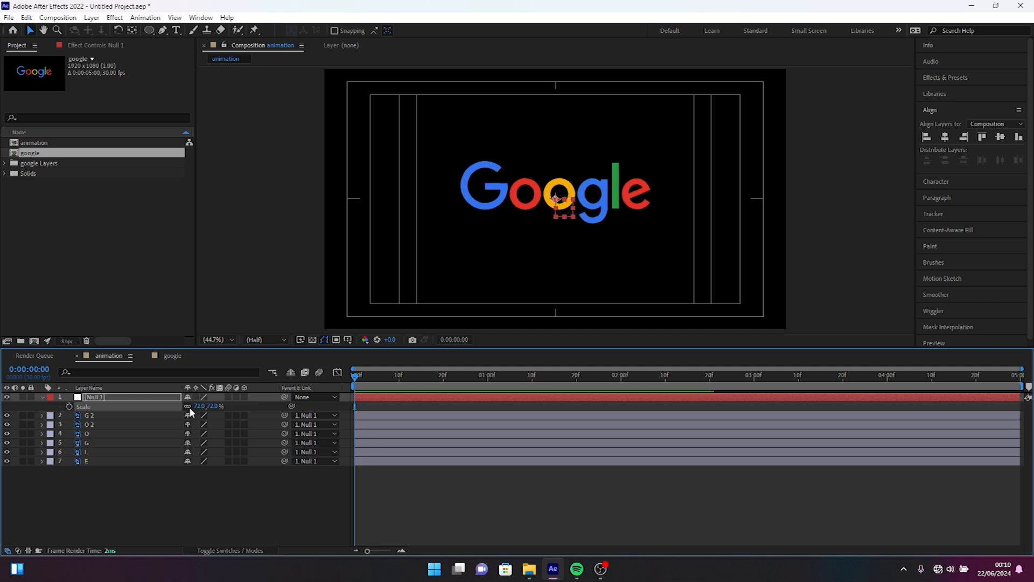
pyautogui.press('p')
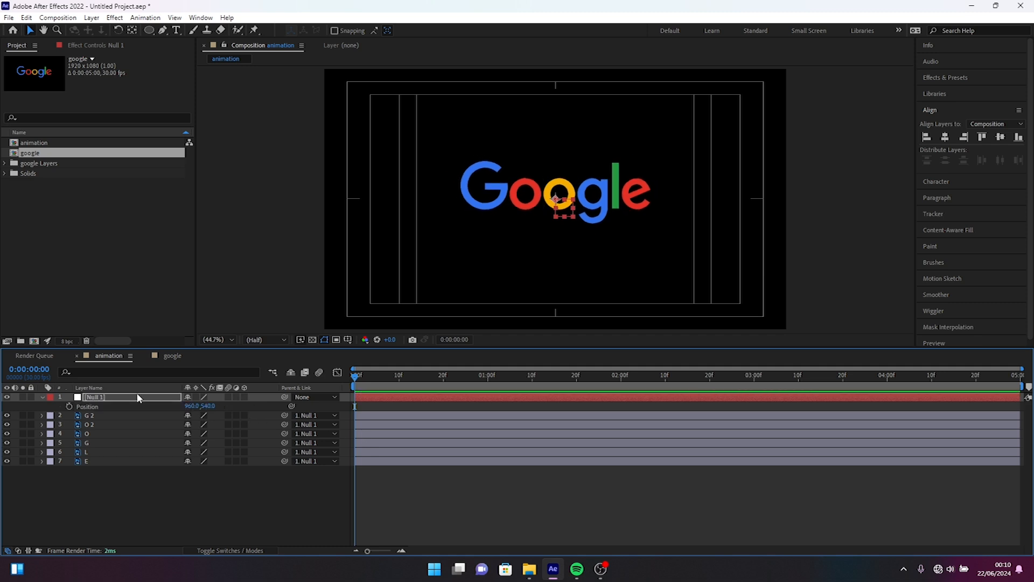
pyautogui.moveTo(208, 407); pyautogui.dragTo(184, 406)
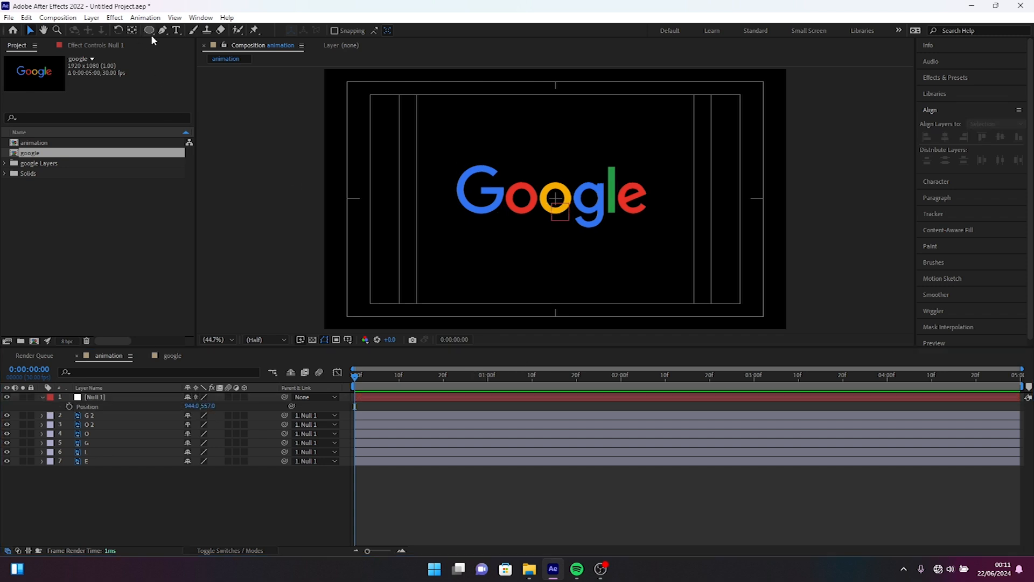
# Step: Draw a small red circle above the logo and move it to the centre of the composition
pyautogui.click(149, 30)
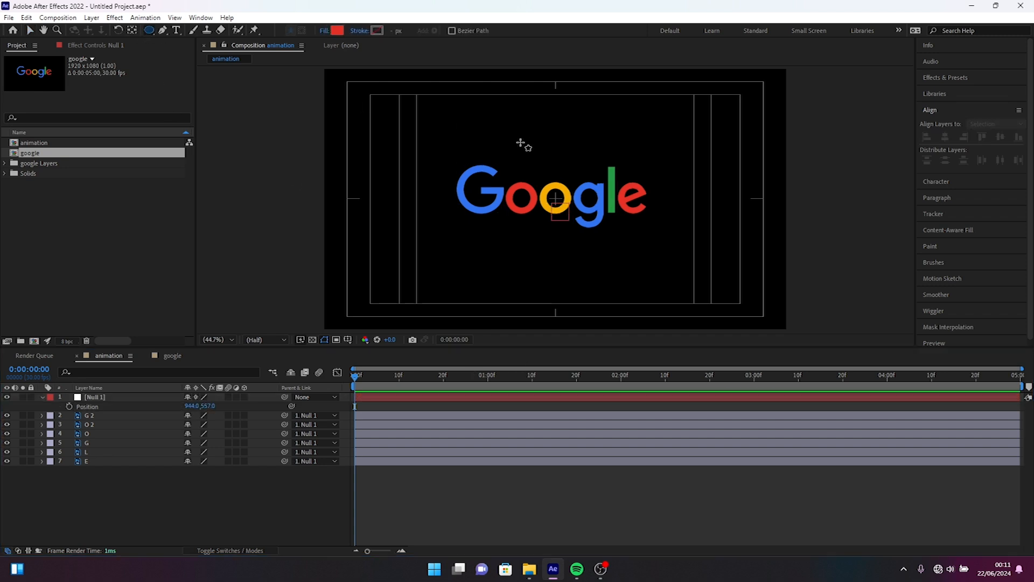
pyautogui.moveTo(520, 141); pyautogui.dragTo(544, 162)
pyautogui.press('v')
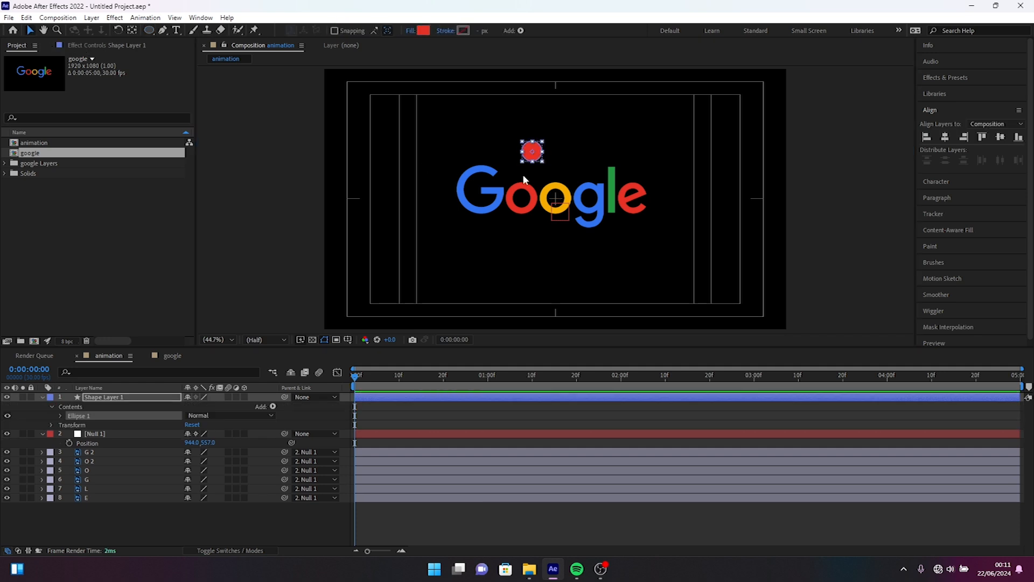
pyautogui.moveTo(540, 158); pyautogui.dragTo(559, 199)
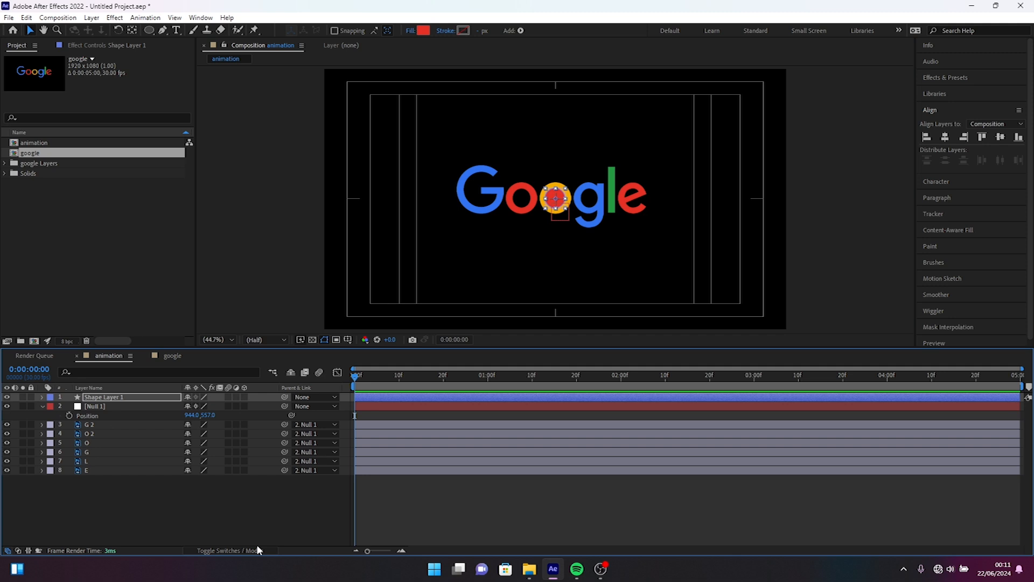
# Step: Set the scale of the red circle's shape layer to 50%
pyautogui.click(112, 398)
pyautogui.press('s')
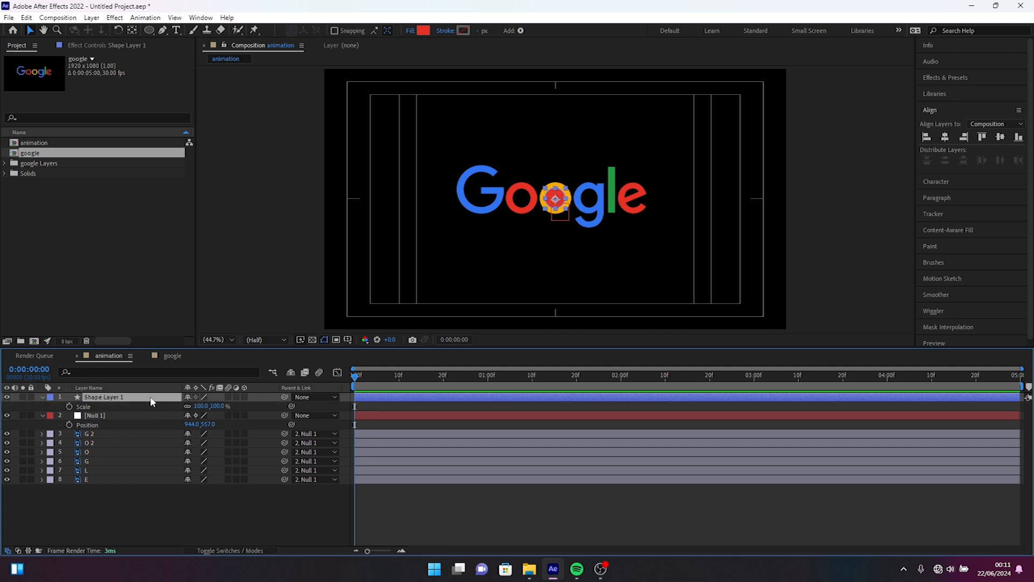
pyautogui.click(206, 407)
pyautogui.write('50')
pyautogui.press('Return')
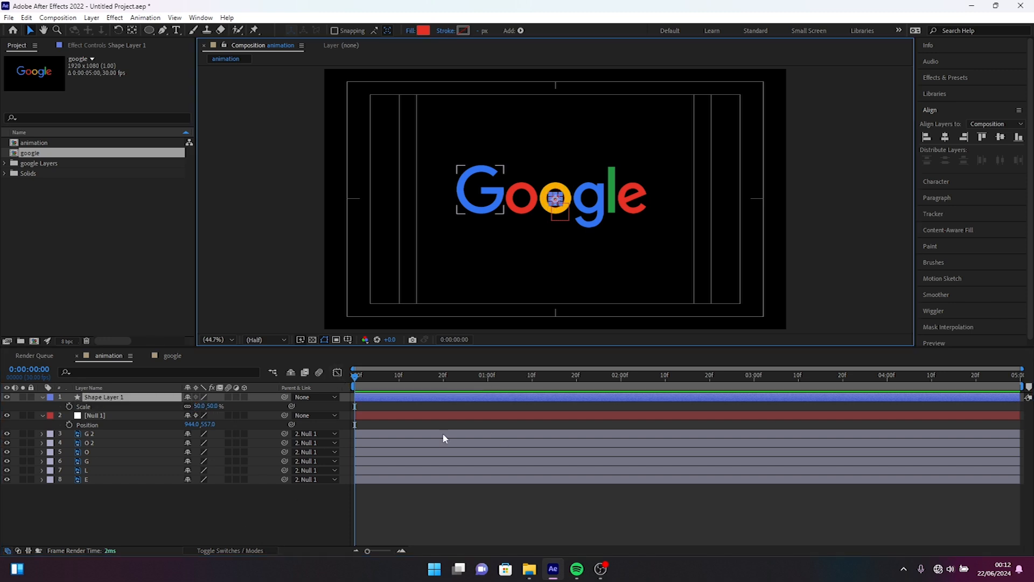
# Step: Solo the circle's shape layer and separate its Position into X and Y dimensions
pyautogui.click(23, 396)
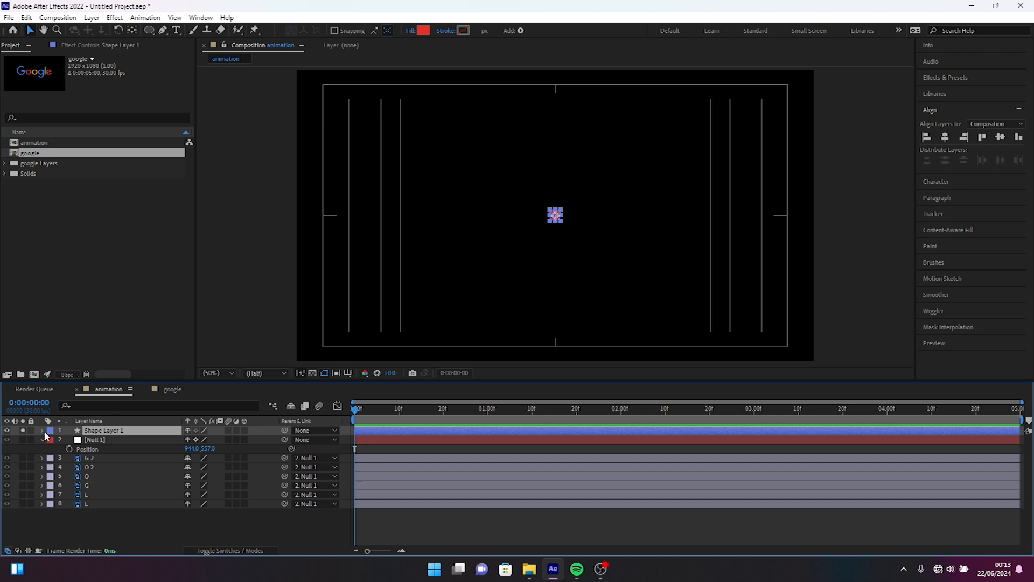
pyautogui.press('p')
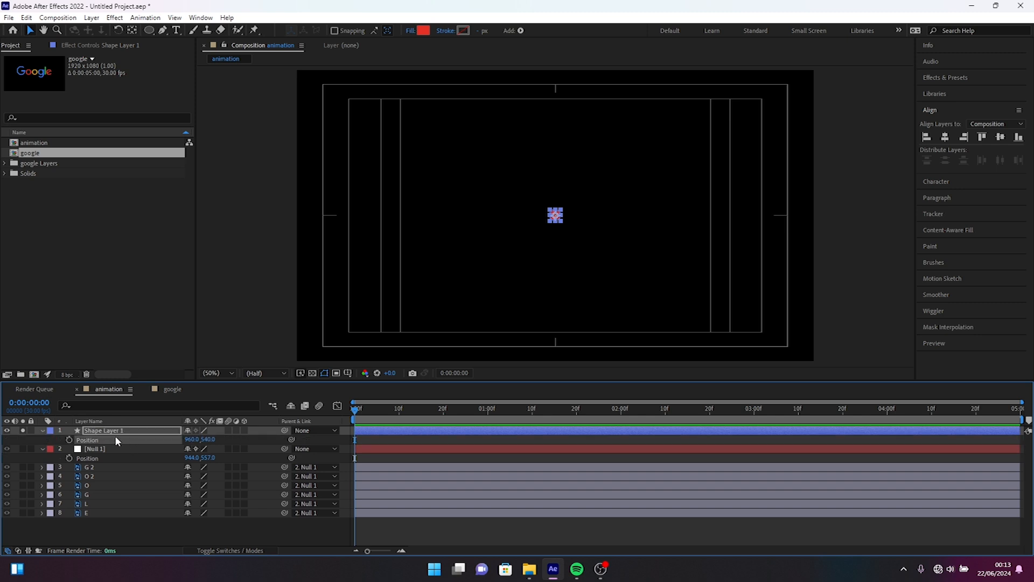
pyautogui.rightClick(115, 437)
pyautogui.click(166, 301)
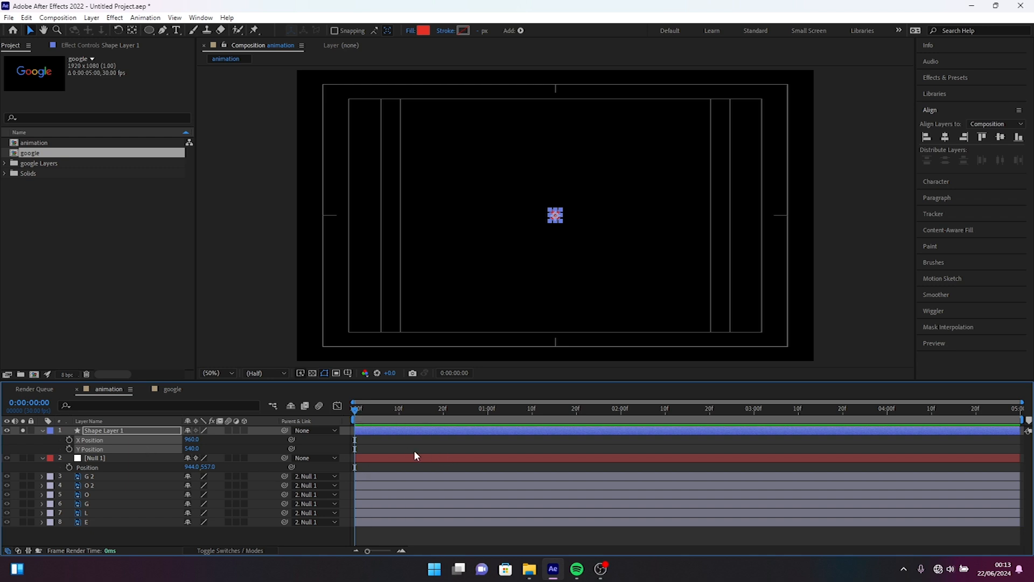
pyautogui.click(388, 444)
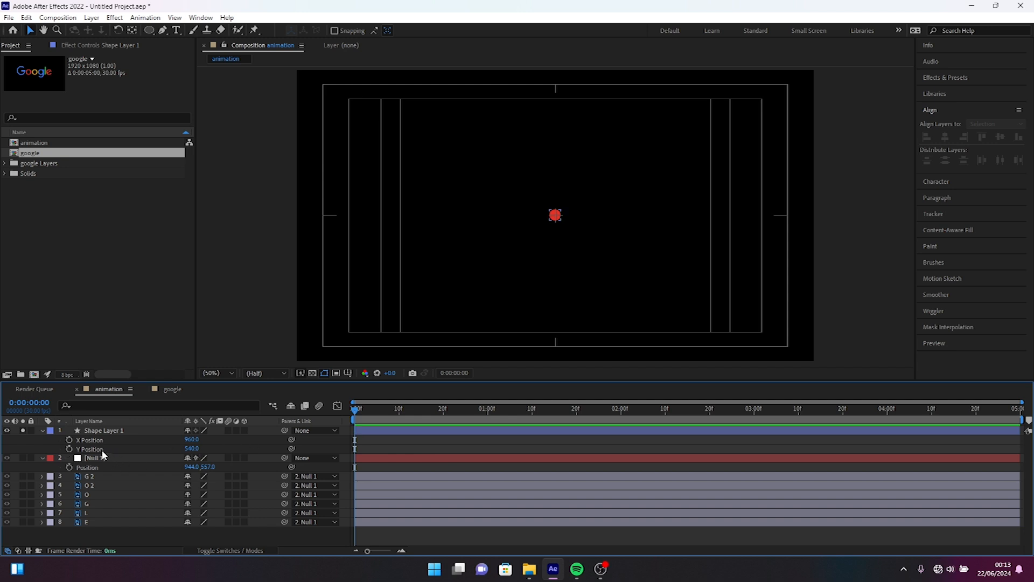
# Step: Keyframe the circle's Y Position at 572 on frame 0 and at 395 on frame 10
pyautogui.moveTo(191, 448)
pyautogui.mouseDown()
pyautogui.moveTo(178, 448)
pyautogui.moveTo(209, 448)
pyautogui.mouseUp()
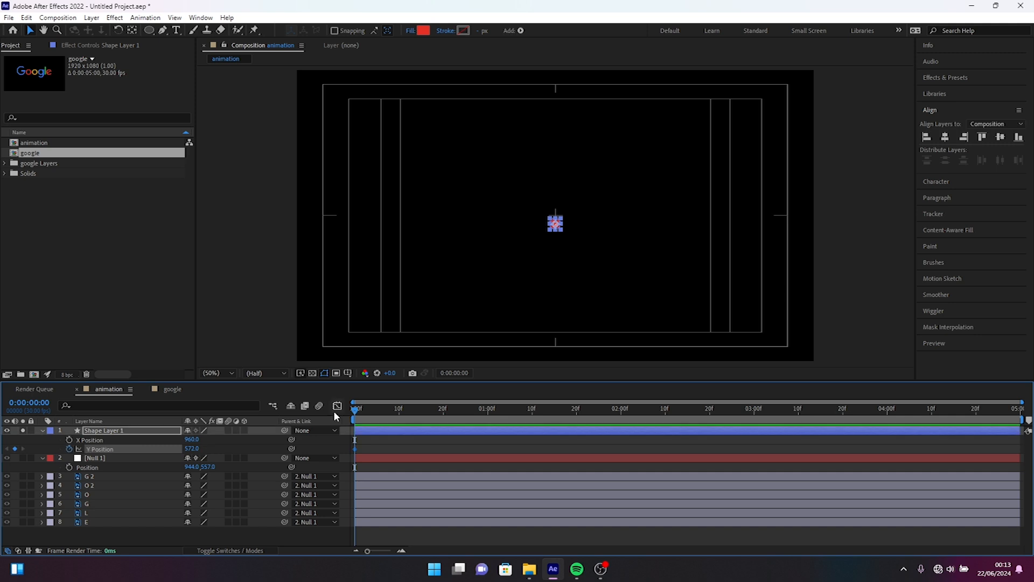
pyautogui.hotkey('shift', 'pagedown')
pyautogui.click(253, 447)
pyautogui.moveTo(194, 449); pyautogui.dragTo(92, 445)
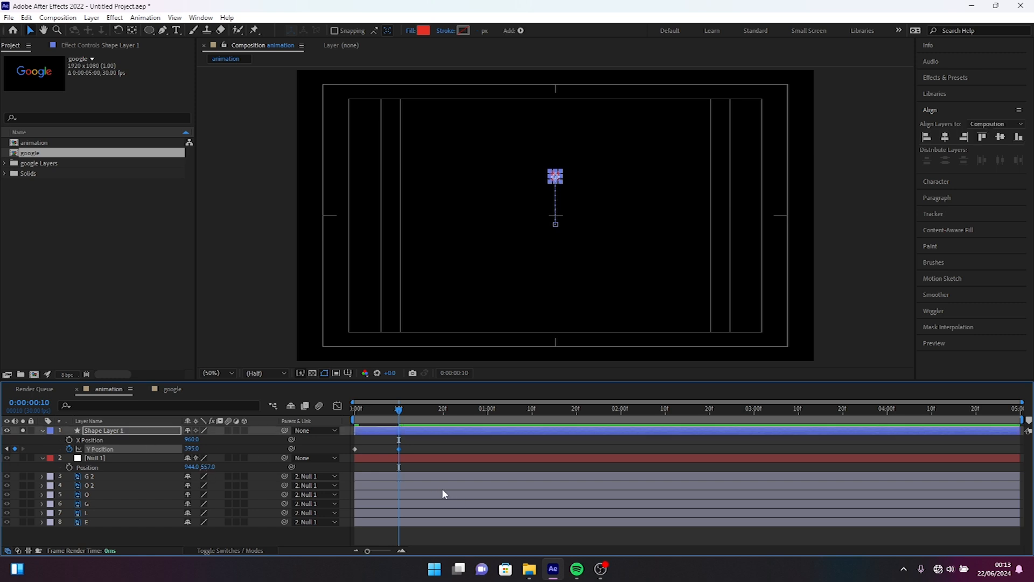
# Step: Copy both of the circle's Y Position keyframes and paste them starting at 0:00:00:20
pyautogui.moveTo(419, 442); pyautogui.dragTo(349, 452)
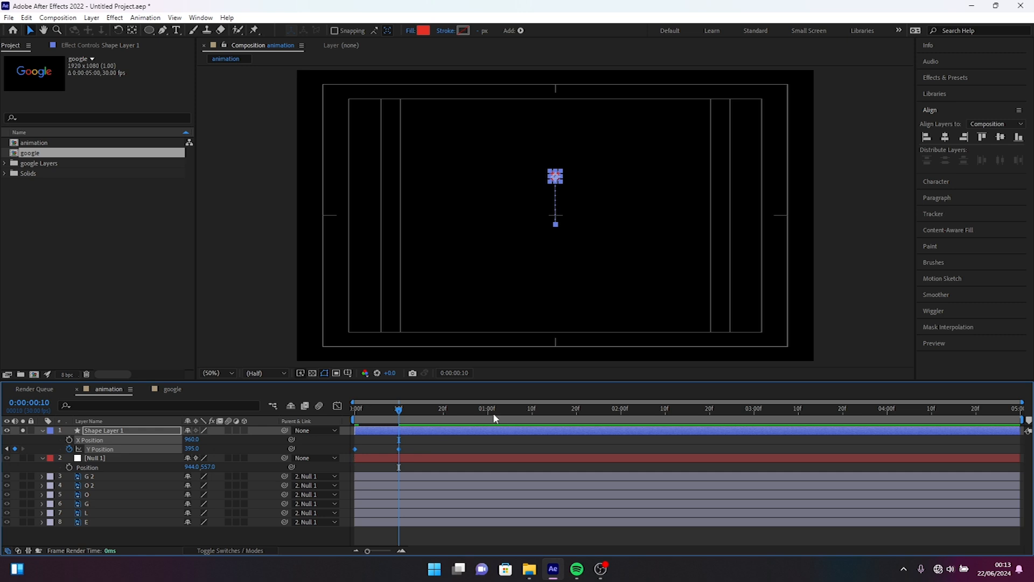
pyautogui.click(443, 409)
pyautogui.hotkey('ctrl', 'v')
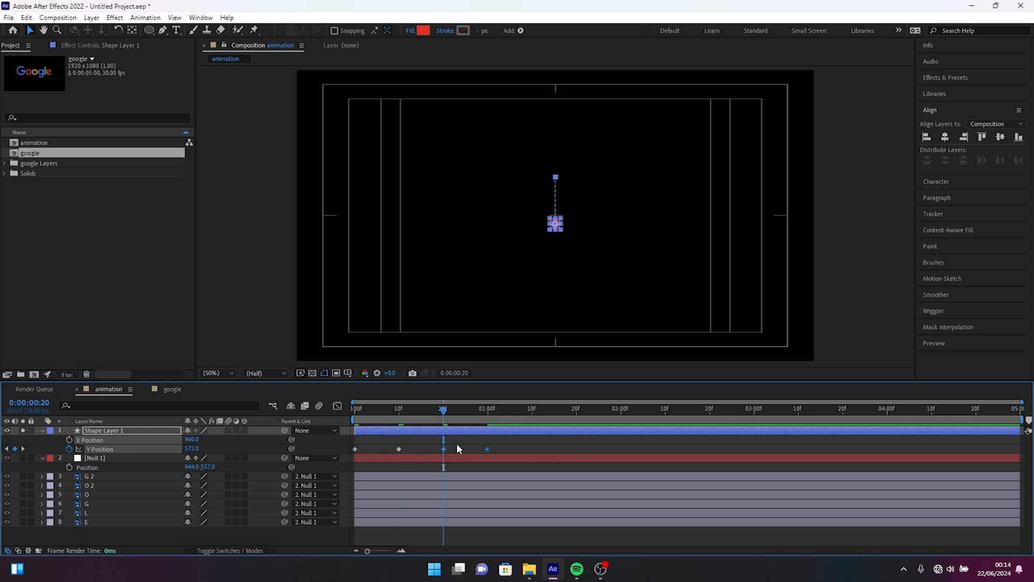
# Step: Copy the circle's Y Position keyframe at 0:00:00:20 and paste it at 0:00:01:10
pyautogui.click(453, 441)
pyautogui.click(440, 451)
pyautogui.click(532, 410)
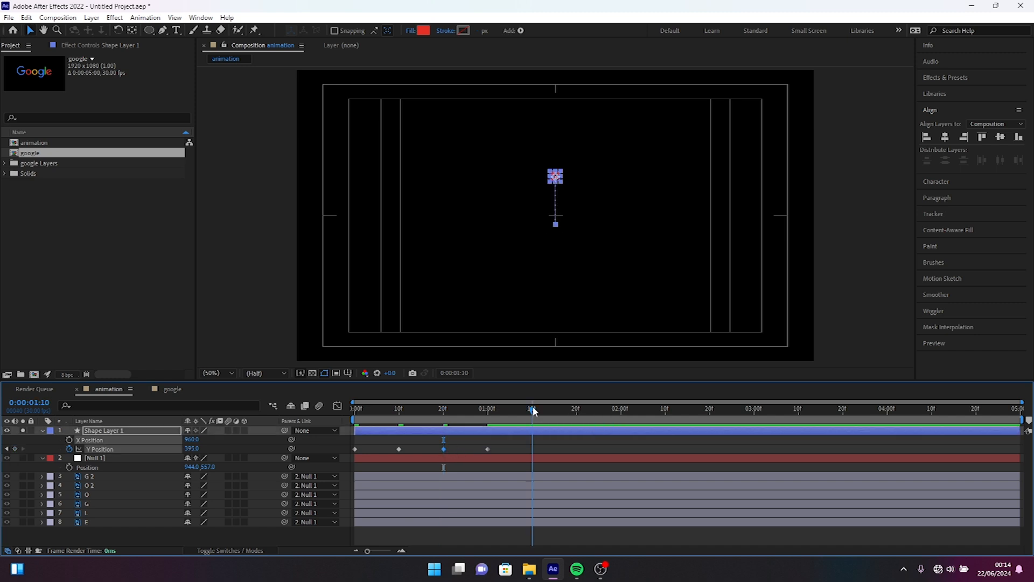
pyautogui.hotkey('ctrl', 'v')
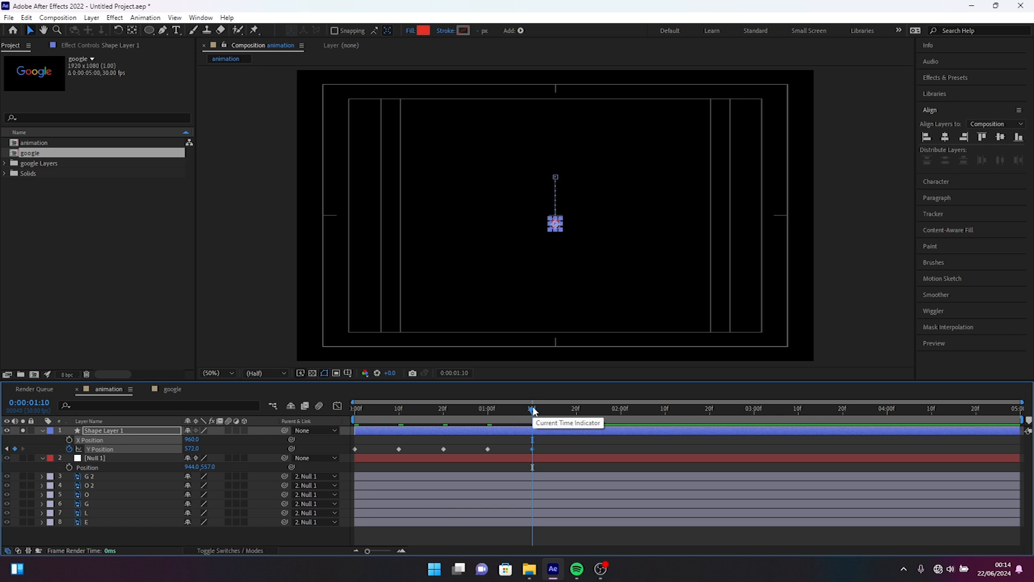
# Step: Preview the circle's bounce from the start of the composition
pyautogui.press('Home')
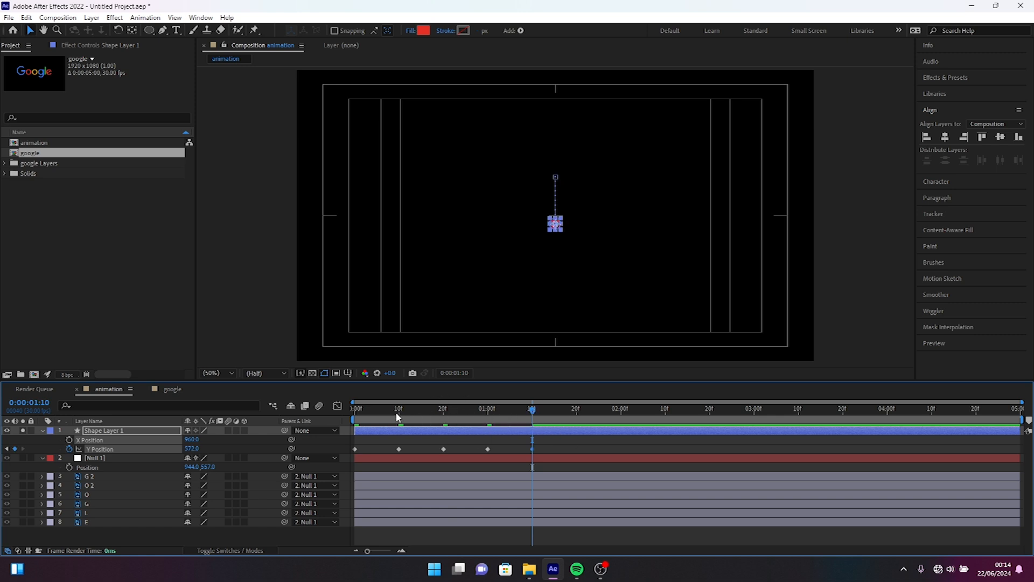
pyautogui.press('space')
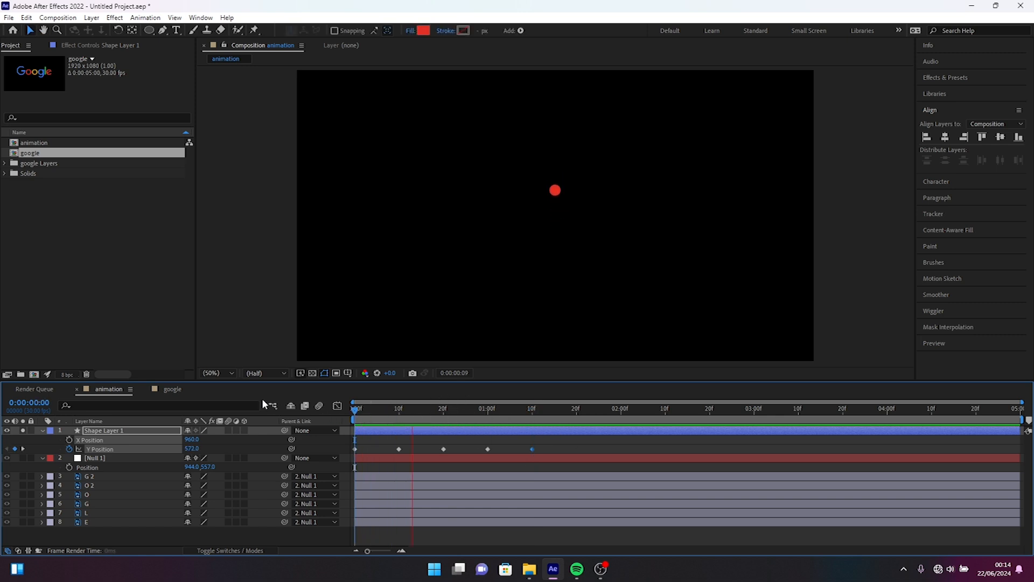
pyautogui.press('space')
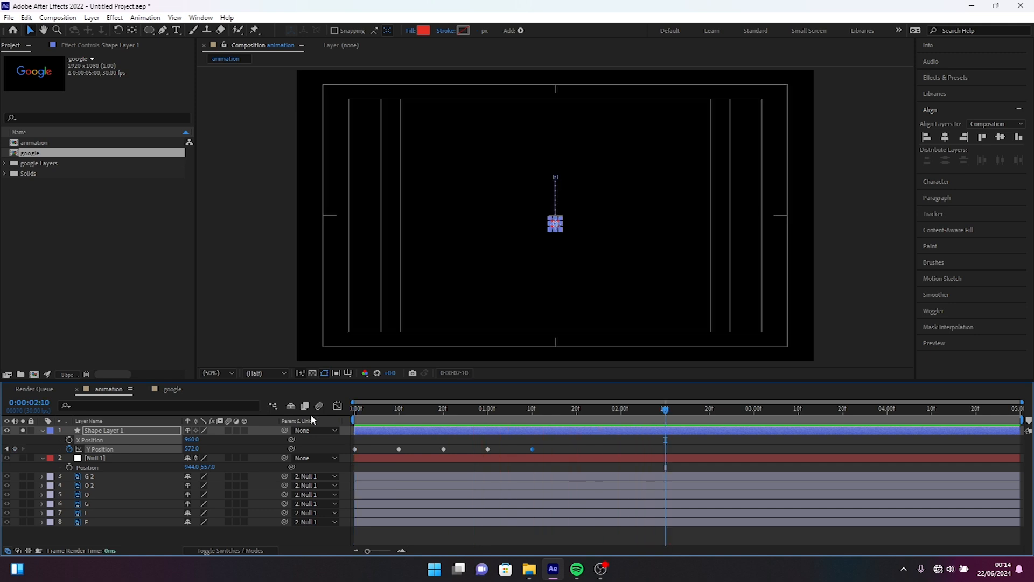
# Step: Apply Easy Ease to the circle's two 395-pixel Y Position keyframes at frame 10 and 0:00:01:00
pyautogui.click(488, 450)
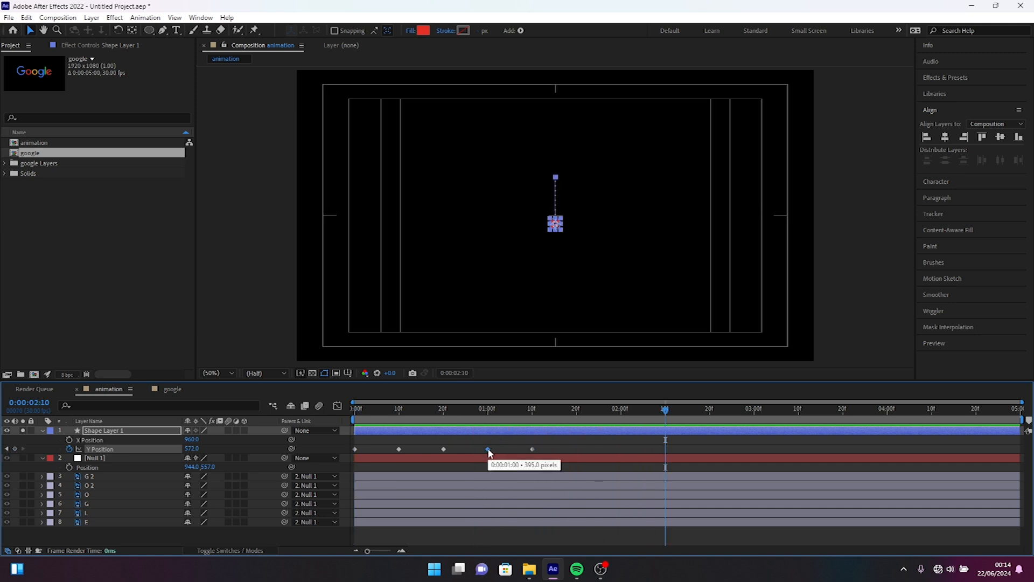
pyautogui.rightClick(398, 450)
pyautogui.moveTo(457, 440)
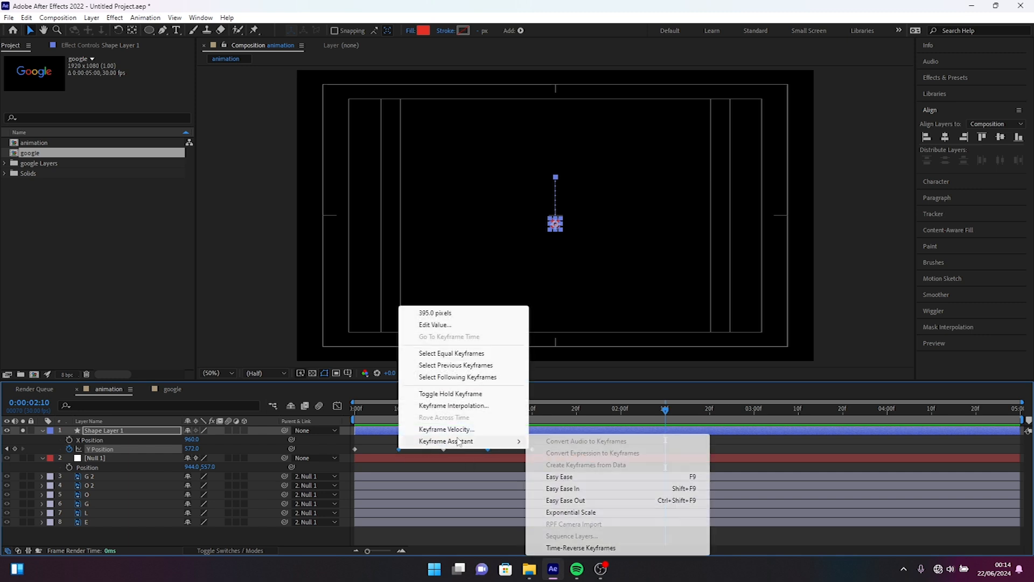
pyautogui.click(566, 479)
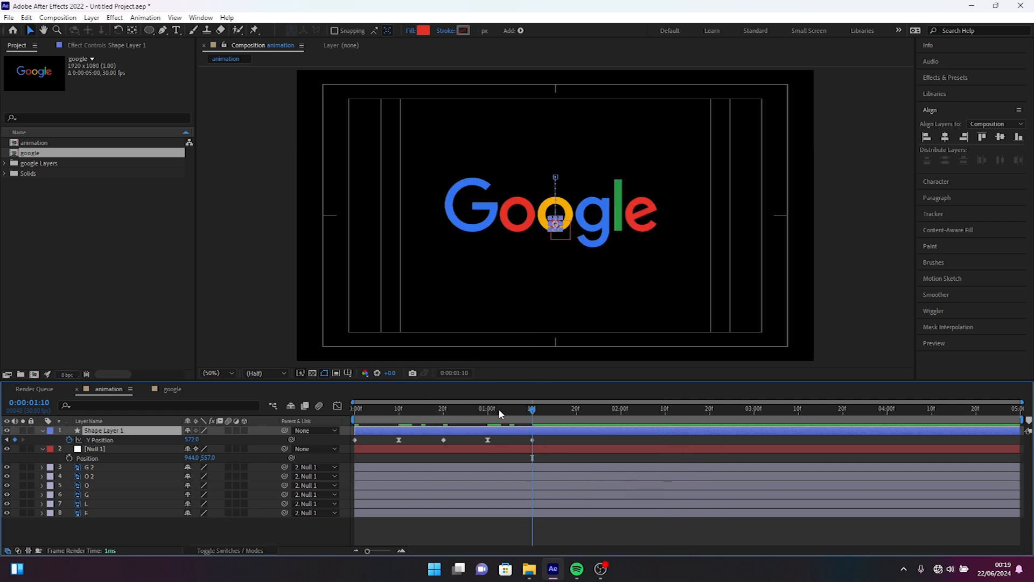
# Step: Split the circle's shape layer at 0:00:01:10
pyautogui.click(496, 409)
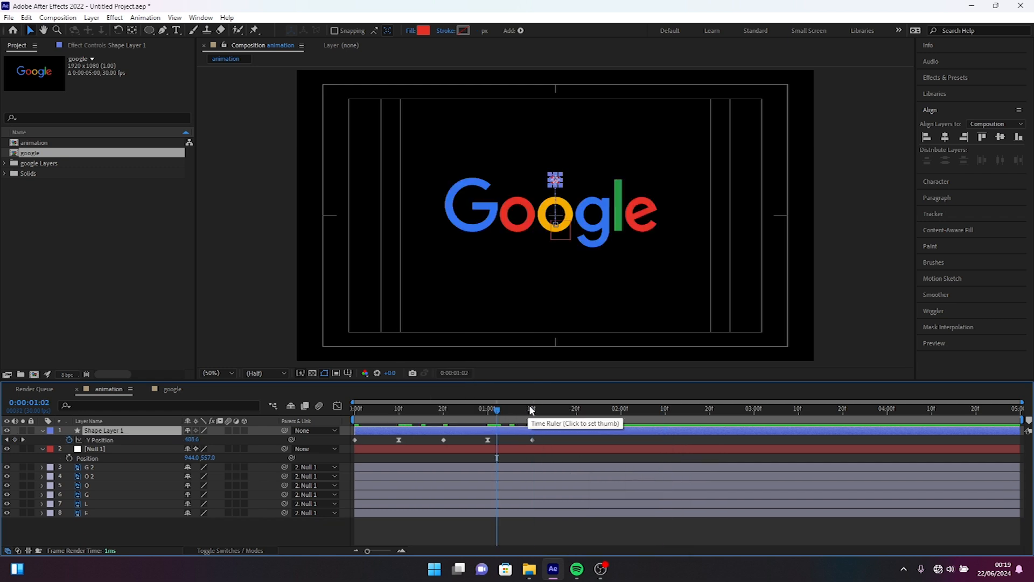
pyautogui.click(532, 409)
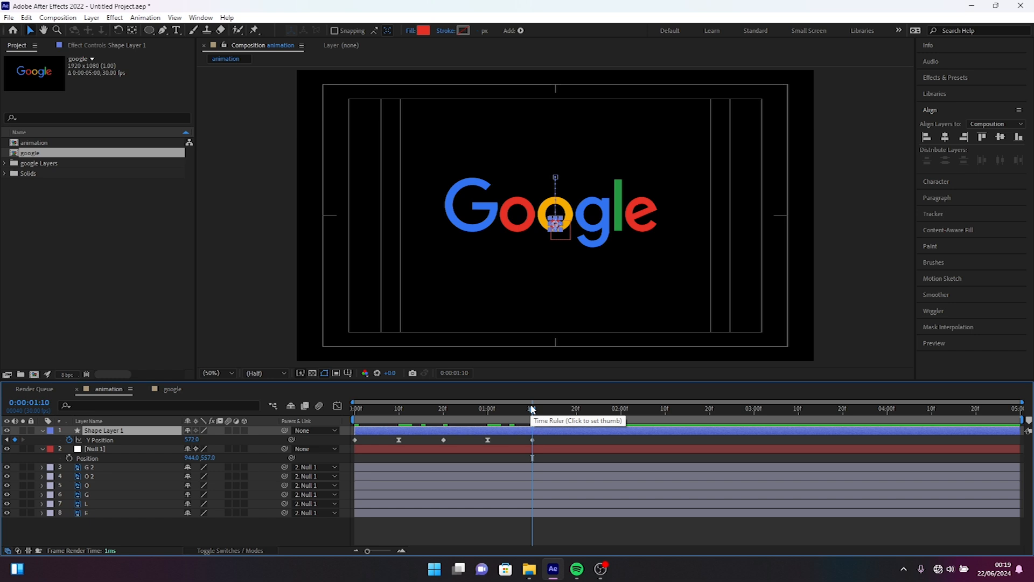
pyautogui.hotkey('ctrl', 'shift', 'd')
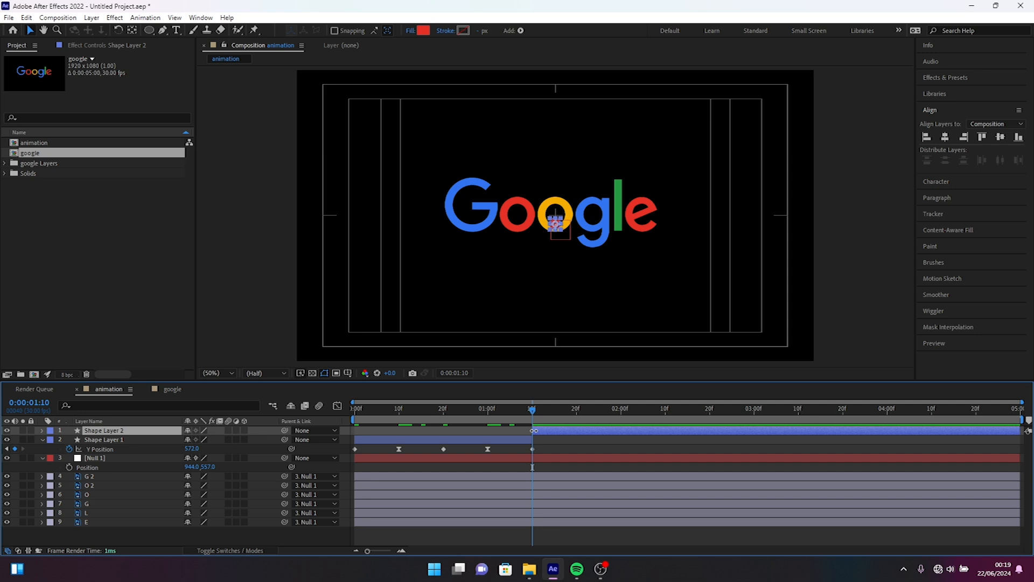
# Step: Delete the four Y Position keyframes before 0:00:01:10 on the second part of the split circle layer
pyautogui.press('p')
pyautogui.moveTo(518, 431); pyautogui.dragTo(349, 456)
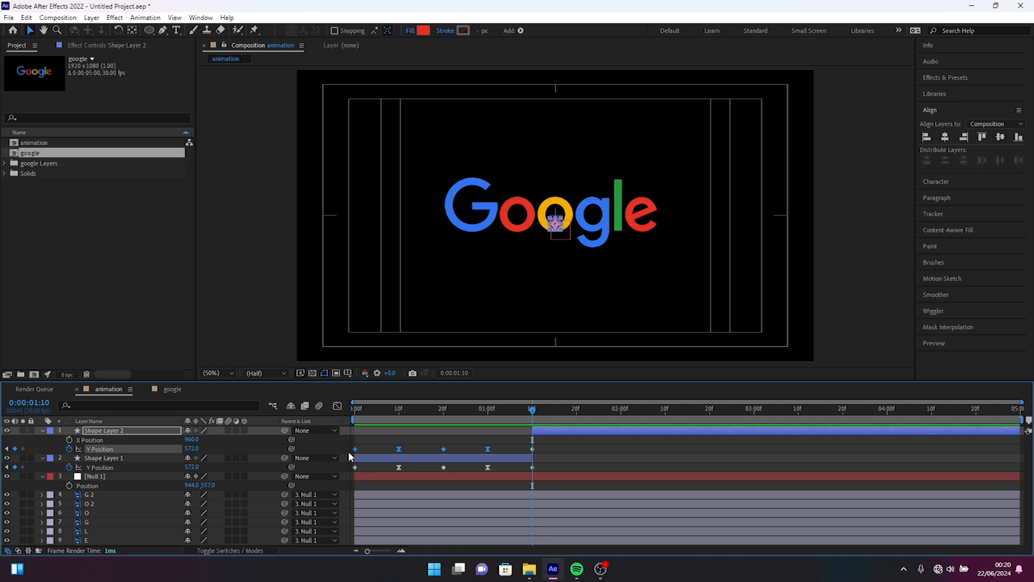
pyautogui.press('Delete')
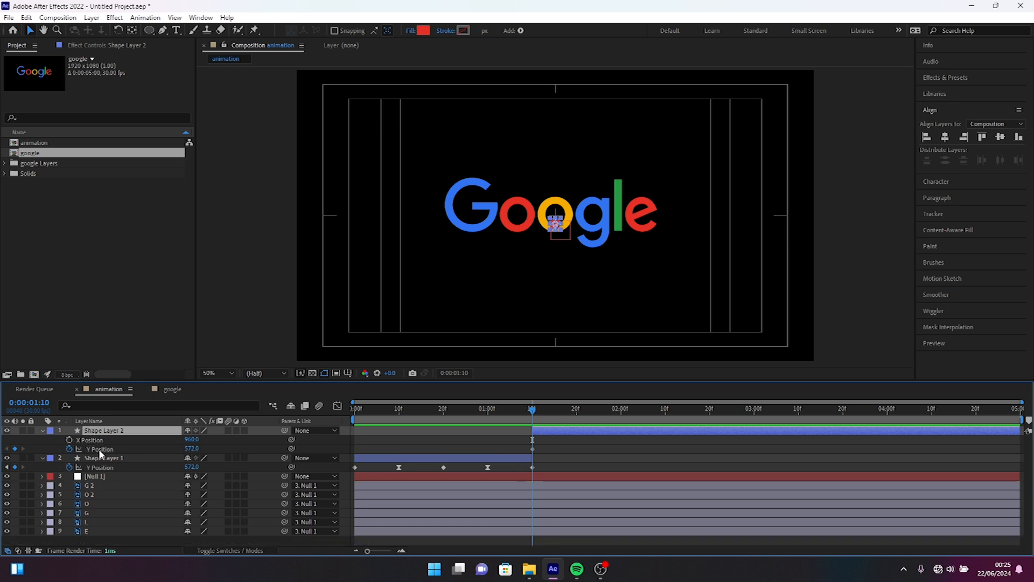
# Step: Recombine the X and Y Position of Shape Layer 2 into a single Position property by turning off Separate Dimensions
pyautogui.click(99, 448)
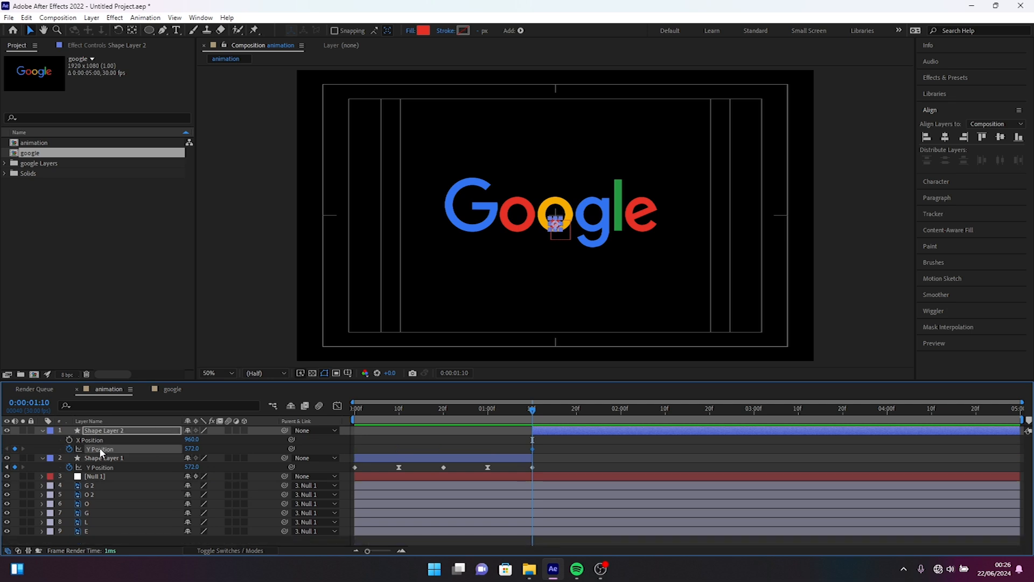
pyautogui.keyDown('shift'); pyautogui.click(85, 439); pyautogui.keyUp('shift')
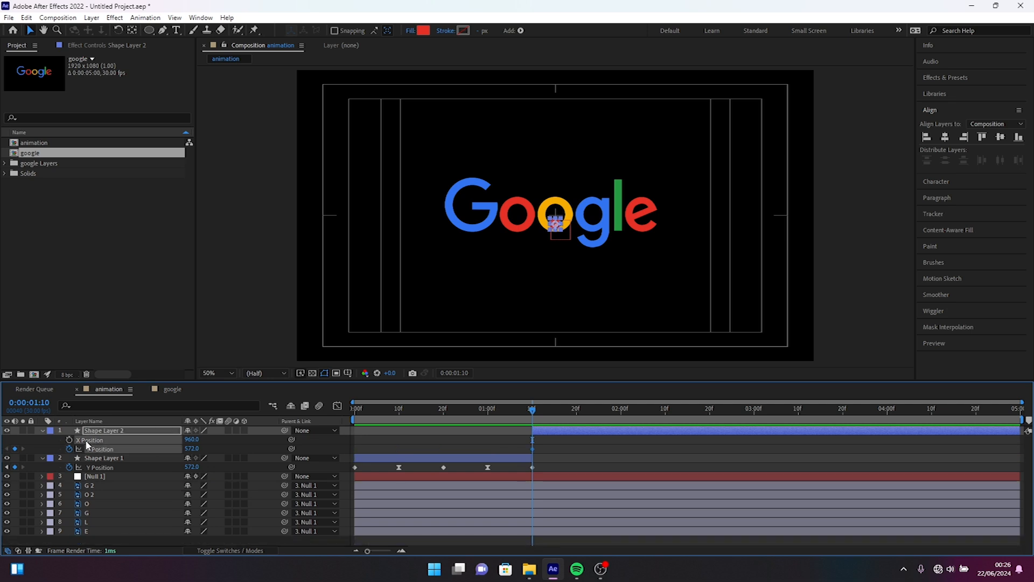
pyautogui.rightClick(118, 447)
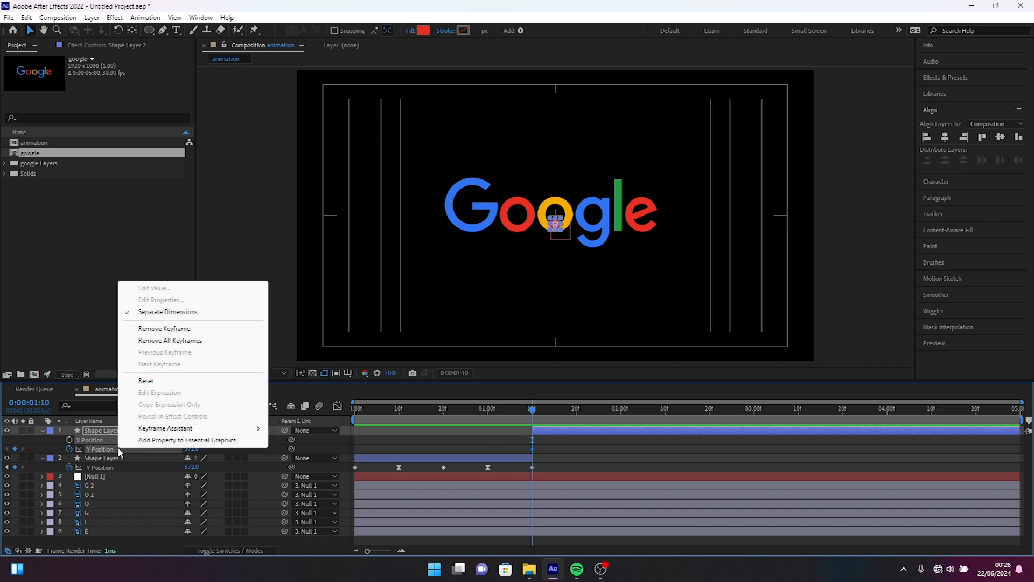
pyautogui.click(156, 312)
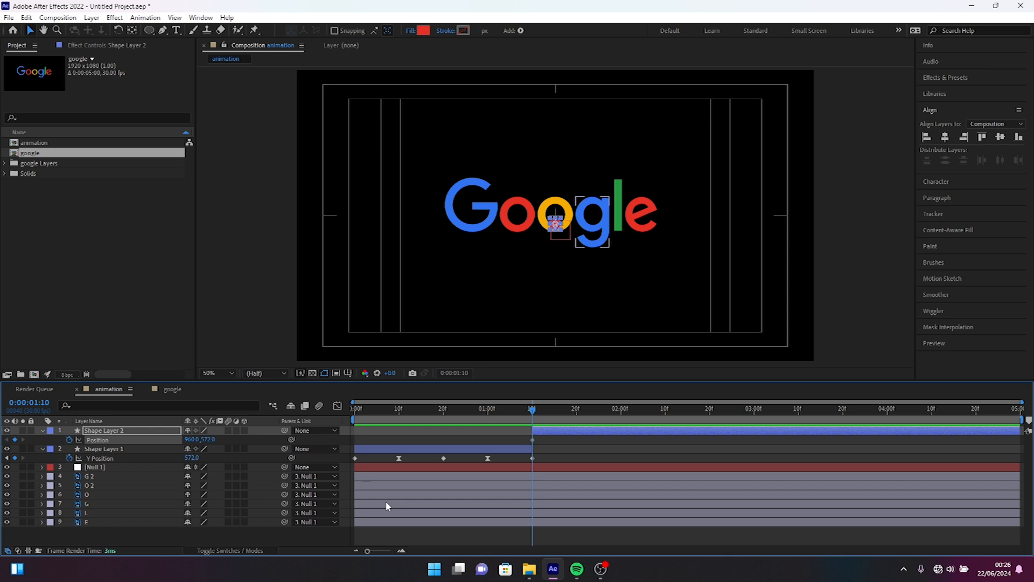
# Step: Duplicate Shape Layer 2 five times so that there is one circle for each letter
pyautogui.click(124, 433)
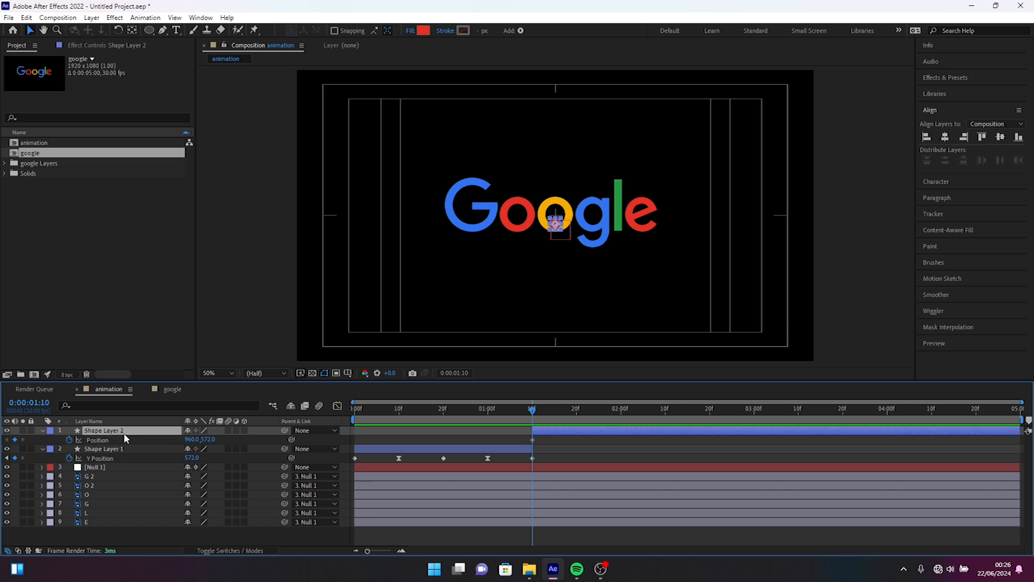
pyautogui.hotkey('ctrl', 'd')
pyautogui.hotkey('ctrl', 'd')
pyautogui.hotkey('ctrl', 'd')
pyautogui.hotkey('ctrl', 'd')
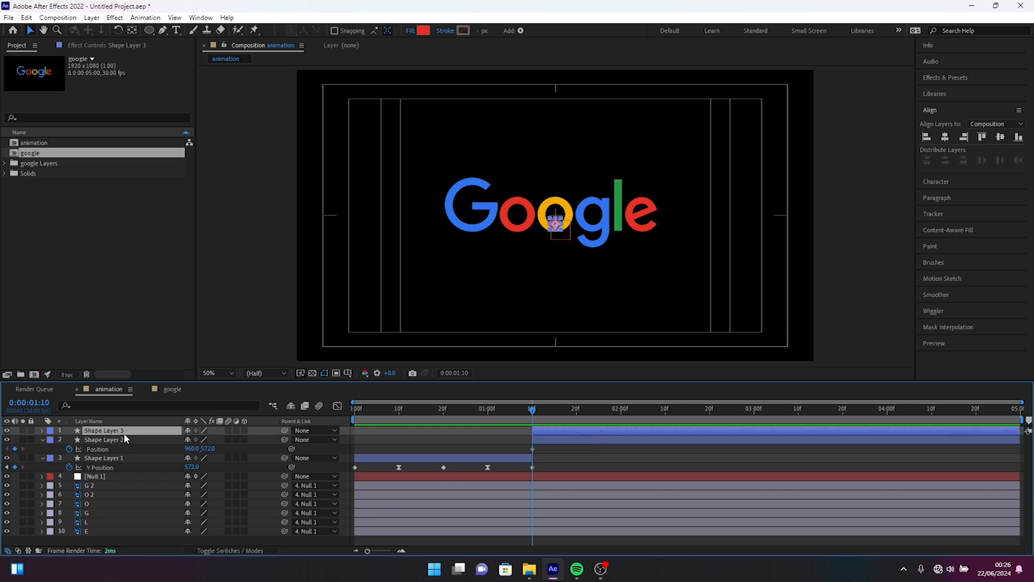
pyautogui.hotkey('ctrl', 'd')
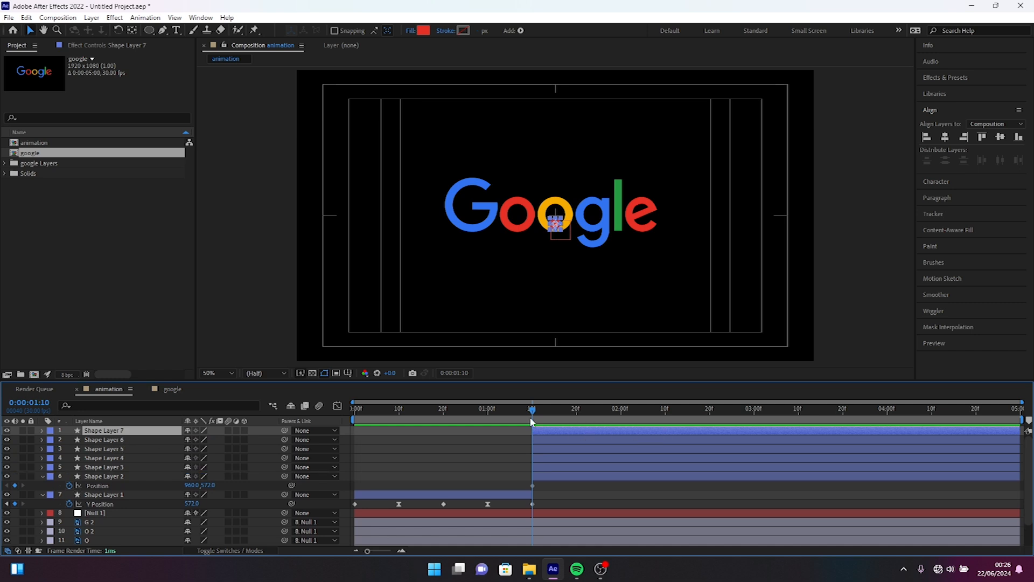
# Step: Delete the Null 1 layer and clear the selection
pyautogui.click(452, 515)
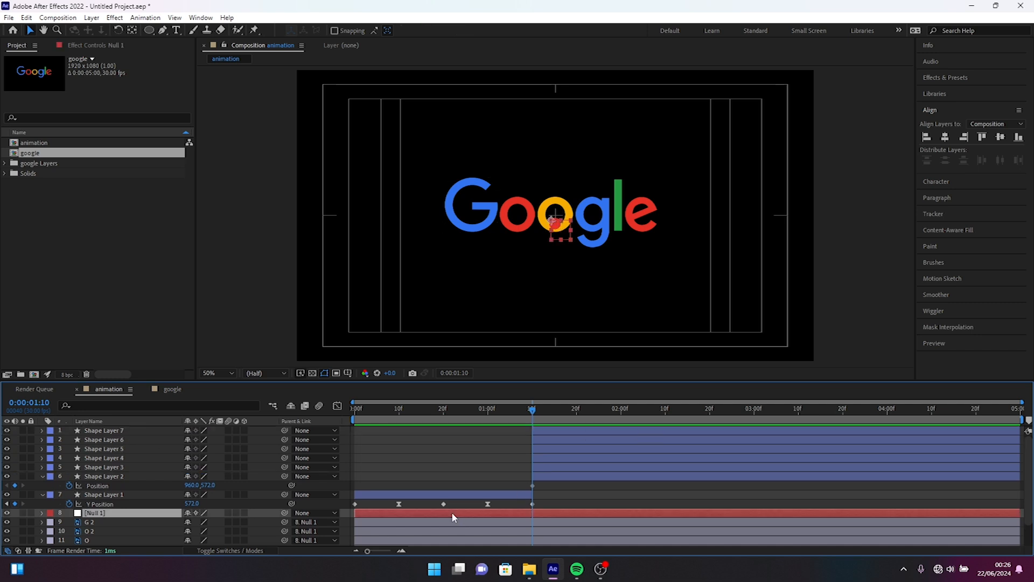
pyautogui.press('Delete')
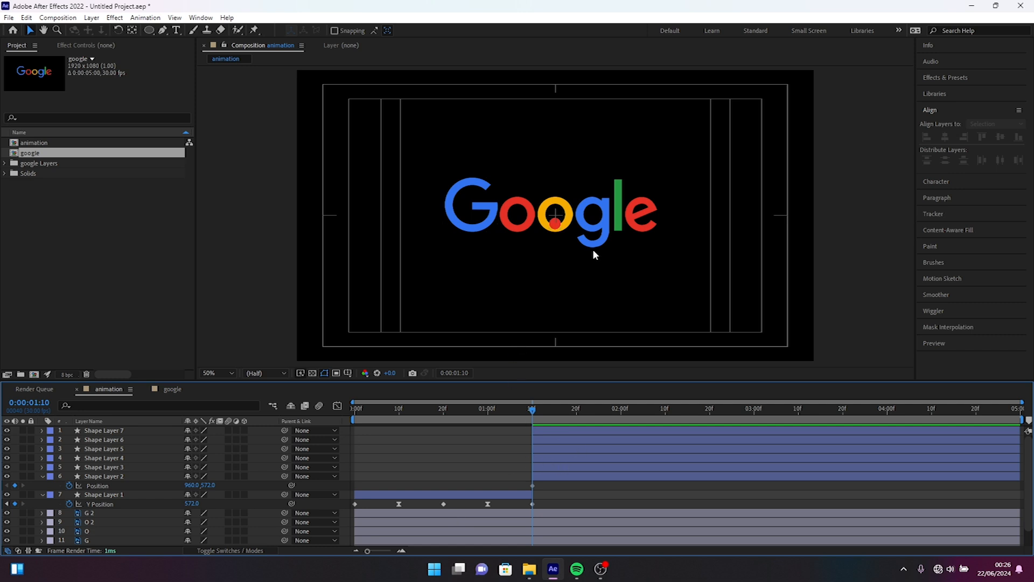
pyautogui.click(498, 535)
# Step: At 0:00:01:20, move the six stacked circles apart so that one sits on each letter of the Google logo
pyautogui.hotkey('shift', 'pagedown')
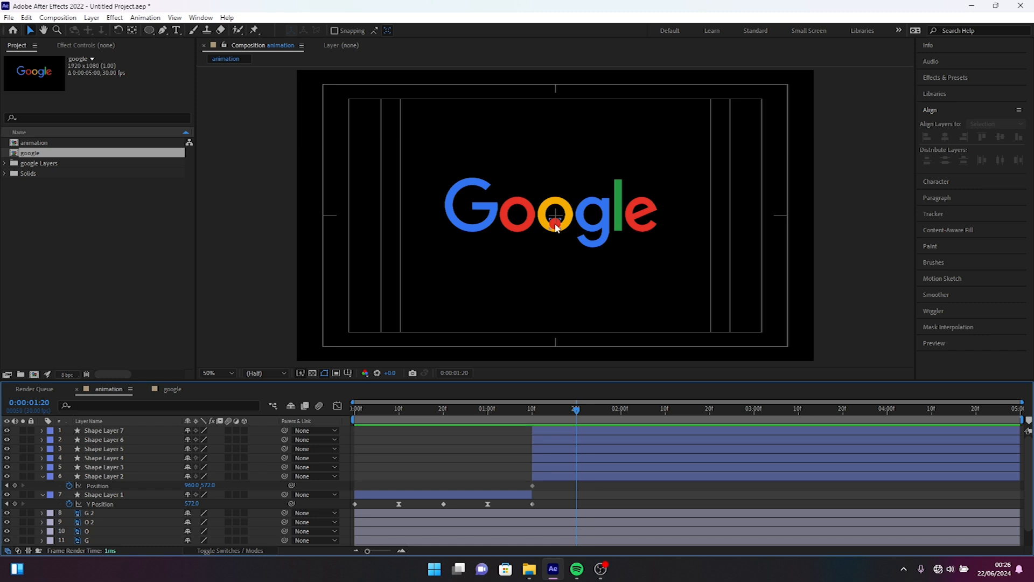
pyautogui.moveTo(556, 227); pyautogui.dragTo(471, 206)
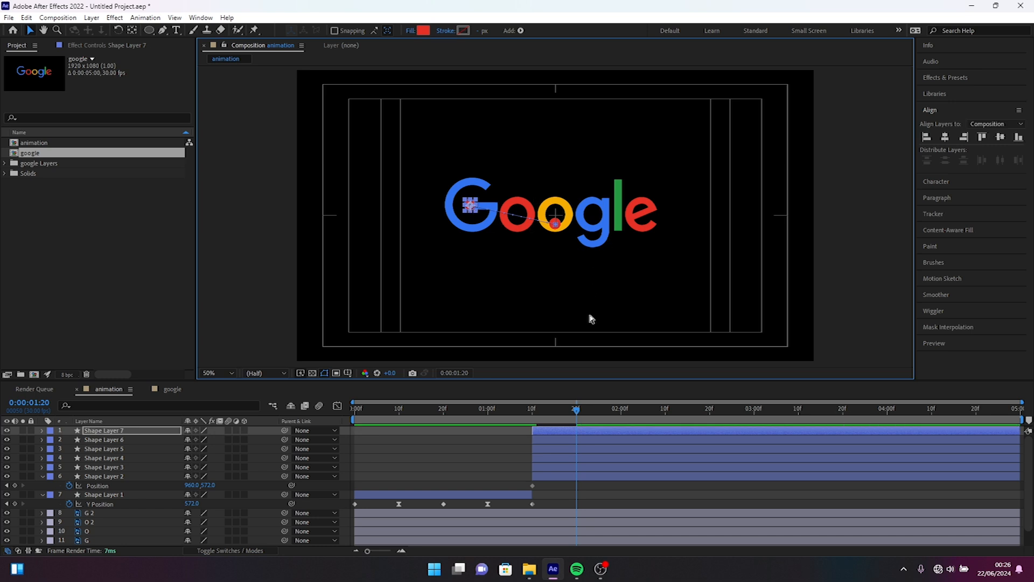
pyautogui.scroll(1, 589, 315)
pyautogui.moveTo(385, 195); pyautogui.dragTo(385, 199)
pyautogui.moveTo(561, 226)
pyautogui.mouseDown()
pyautogui.moveTo(485, 208)
pyautogui.moveTo(559, 226)
pyautogui.moveTo(559, 211)
pyautogui.mouseUp()
pyautogui.moveTo(559, 234); pyautogui.dragTo(635, 217)
pyautogui.moveTo(558, 235); pyautogui.dragTo(713, 292)
pyautogui.hotkey('ctrl', 'z')
pyautogui.click(557, 237)
pyautogui.hotkey('ctrl', 'z')
pyautogui.moveTo(558, 235); pyautogui.dragTo(731, 216)
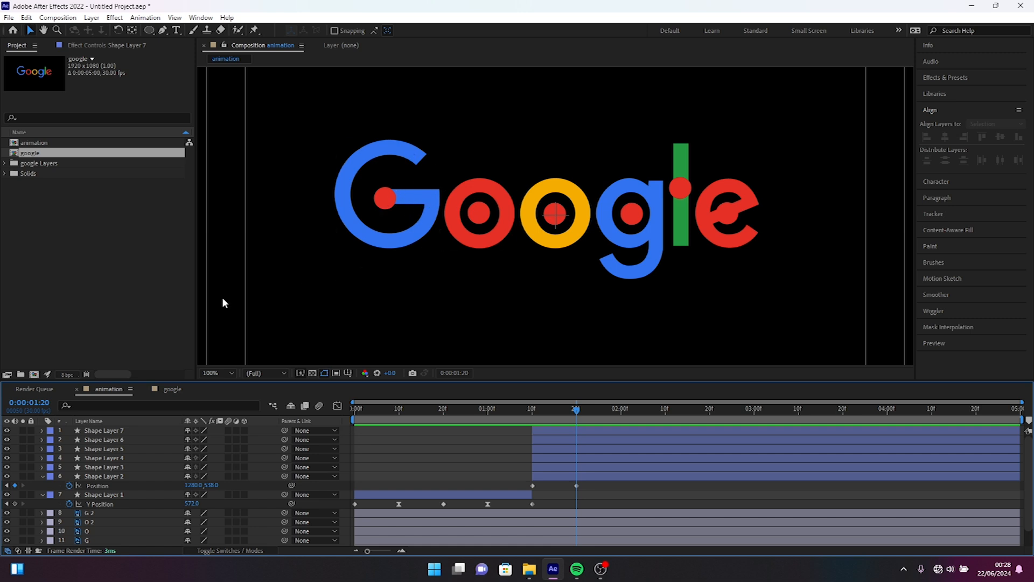
# Step: Rename the circle layer on the capital G as G1 and fill it with the letter's blue, 3174F1
pyautogui.rightClick(117, 432)
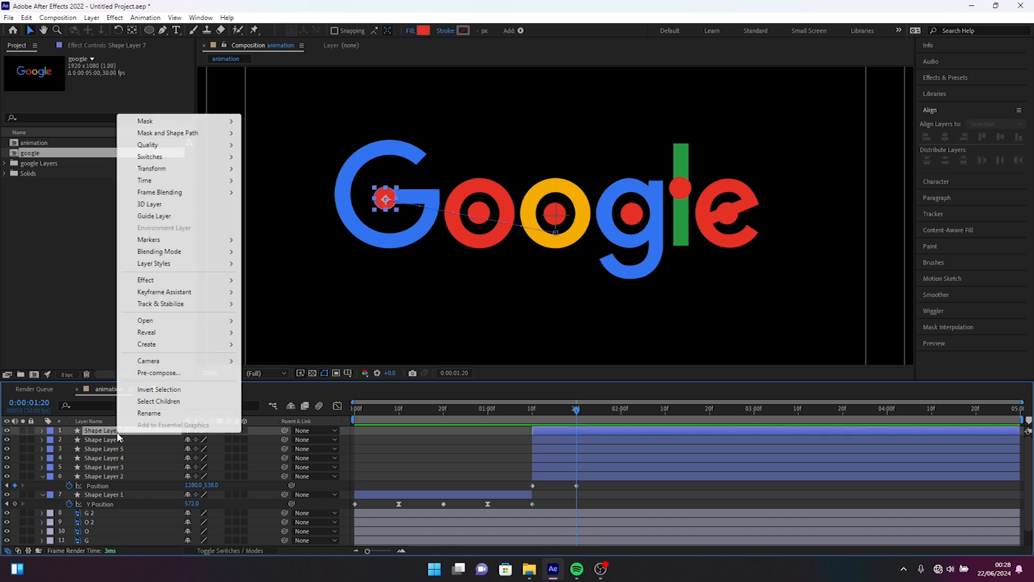
pyautogui.click(156, 415)
pyautogui.write('G1')
pyautogui.press('Return')
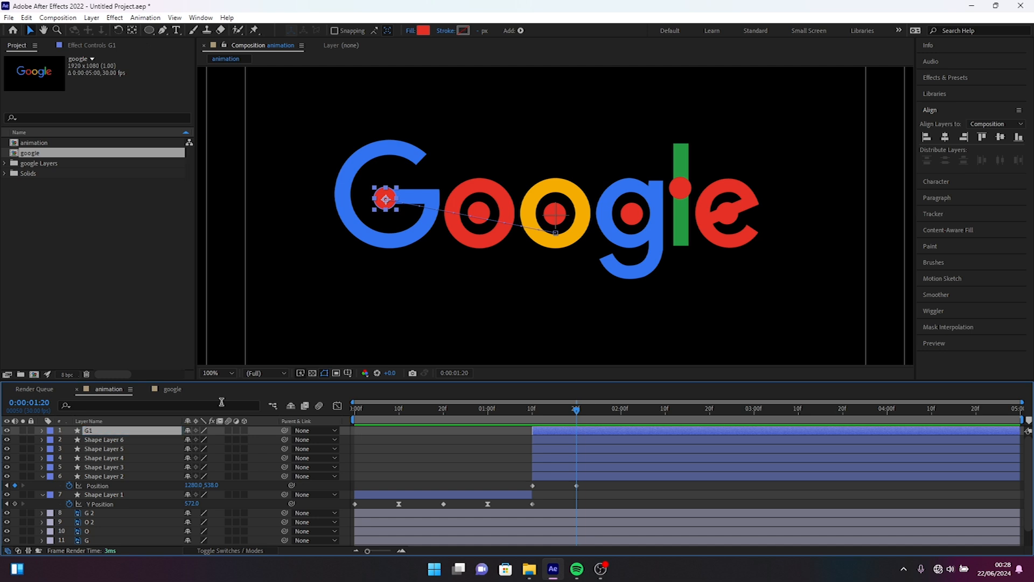
pyautogui.click(424, 30)
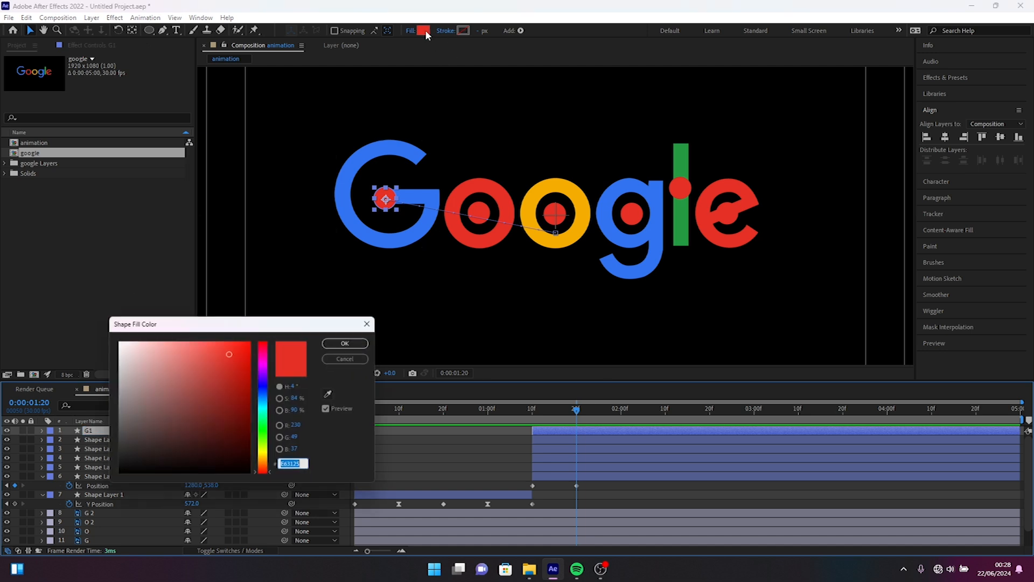
pyautogui.click(334, 396)
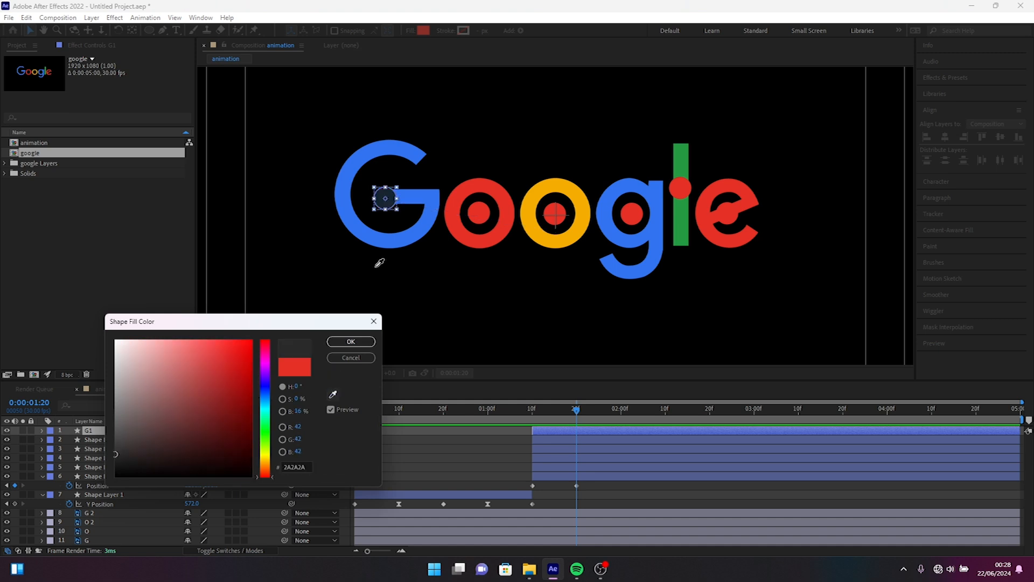
pyautogui.click(400, 144)
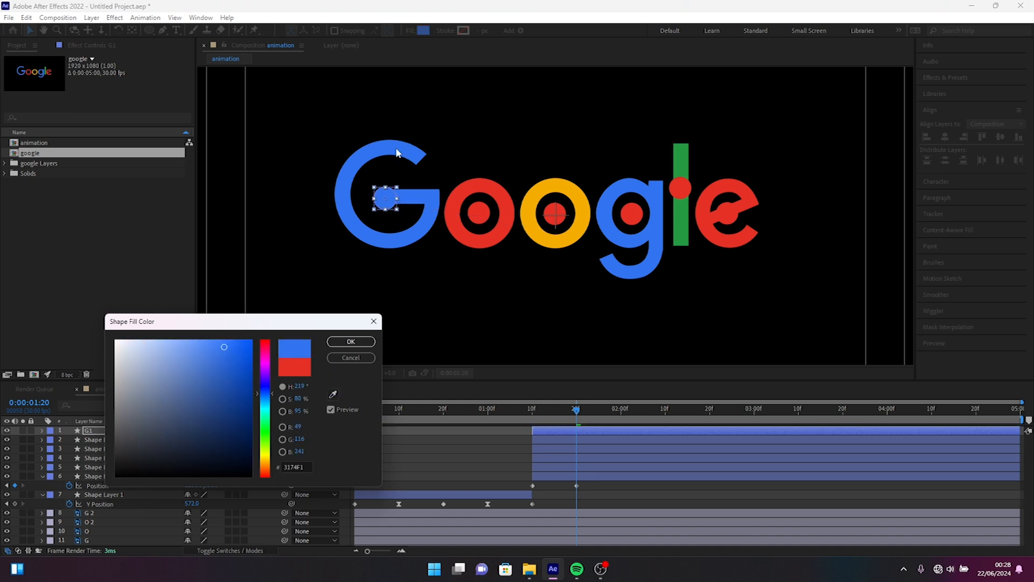
pyautogui.click(351, 341)
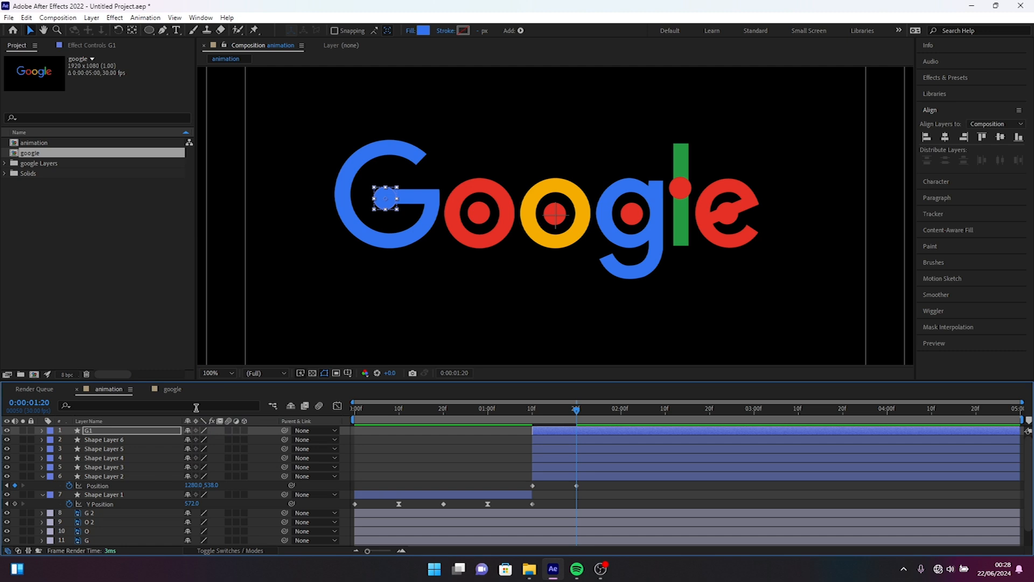
# Step: Fill the circle on the second o with the letter's yellow and rename its layer o2
pyautogui.click(113, 439)
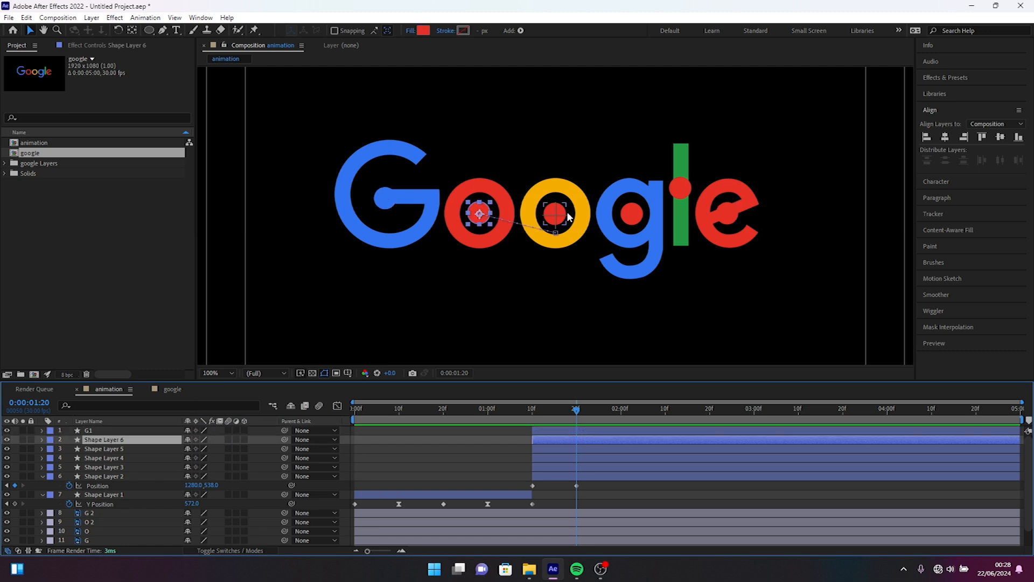
pyautogui.click(556, 214)
pyautogui.click(423, 30)
pyautogui.click(333, 396)
pyautogui.click(351, 341)
pyautogui.press('Return')
pyautogui.write('o2')
pyautogui.click(423, 31)
pyautogui.click(350, 341)
# Step: Rename the circle layer on the first, red o as o1
pyautogui.rightClick(113, 441)
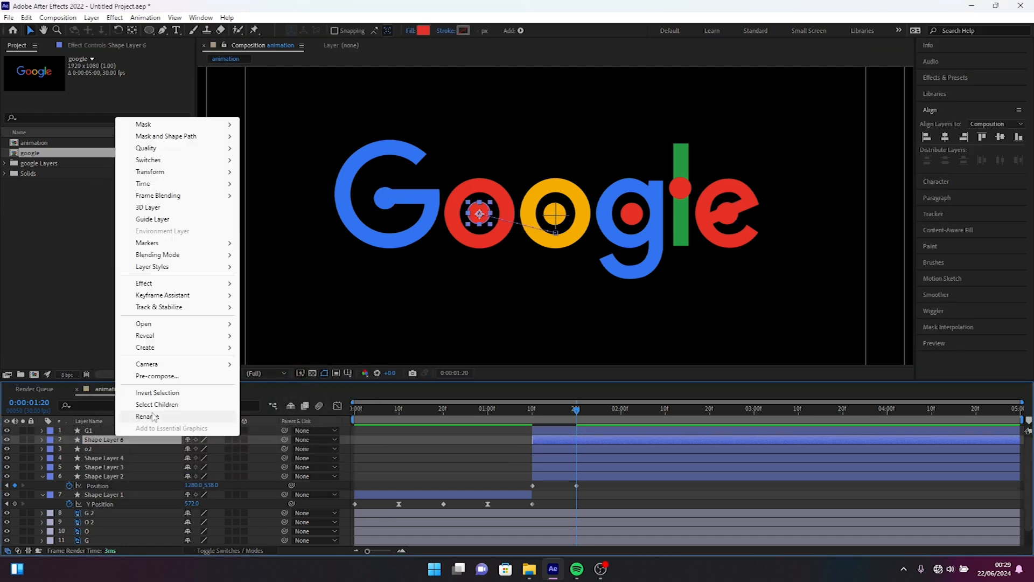
pyautogui.click(151, 417)
pyautogui.write('o1')
# Step: Fill the circle on the lowercase g with the letter's blue and rename its layer g
pyautogui.click(121, 457)
pyautogui.click(423, 30)
pyautogui.click(351, 342)
pyautogui.write('g')
# Step: Rename the circle layer on the letter l as l and fill it with the letter's green
pyautogui.rightClick(113, 467)
pyautogui.click(152, 443)
pyautogui.write('l')
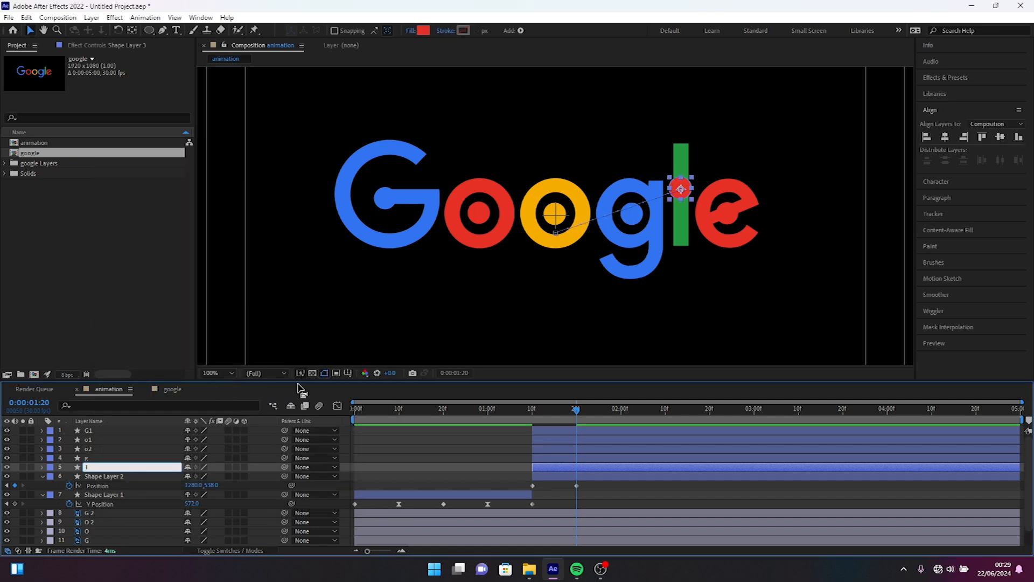
pyautogui.click(423, 31)
pyautogui.click(351, 342)
# Step: Rename the circle layer on the final red letter as e
pyautogui.rightClick(113, 476)
pyautogui.click(151, 458)
pyautogui.click(112, 448)
pyautogui.rightClick(112, 477)
pyautogui.click(136, 454)
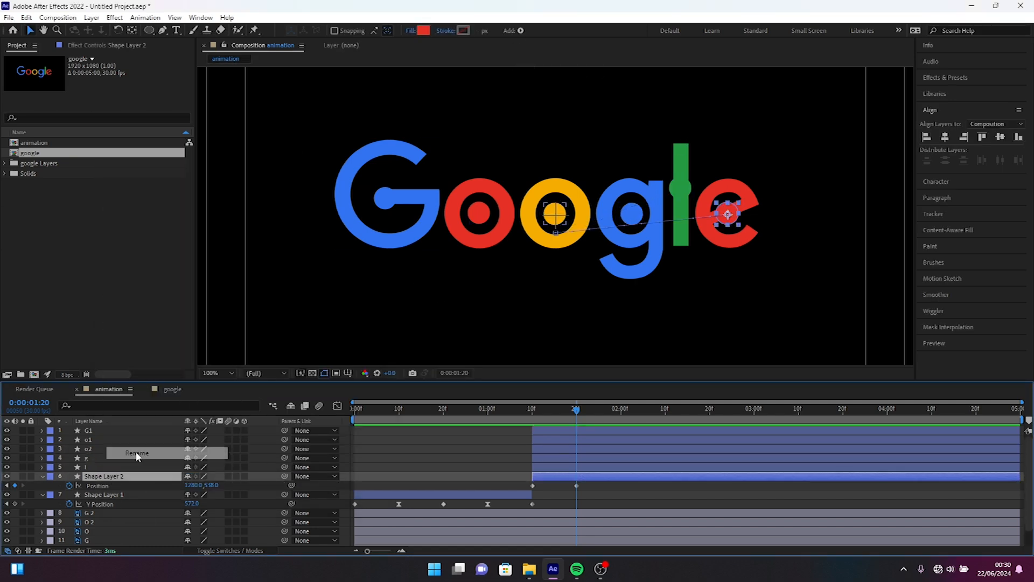
pyautogui.write('e')
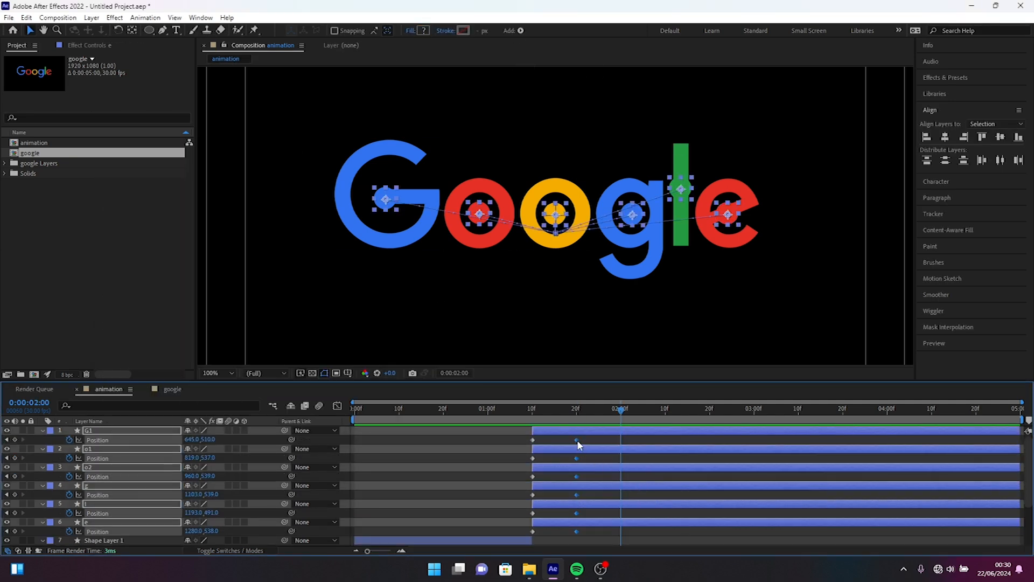
# Step: Move the ending Position keyframes of all six letter circles from 0:00:01:20 to 0:00:02:00
pyautogui.moveTo(577, 440); pyautogui.dragTo(622, 444)
pyautogui.press(',')
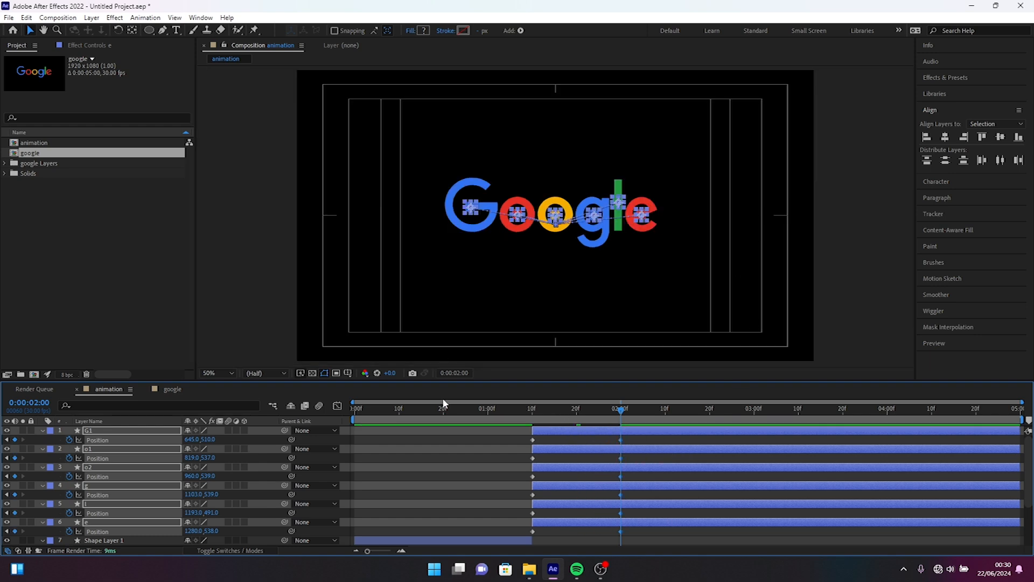
# Step: At 0:00:01:20, raise all six letter circles together until G1's Y position is 202, and preview the motion
pyautogui.click(575, 409)
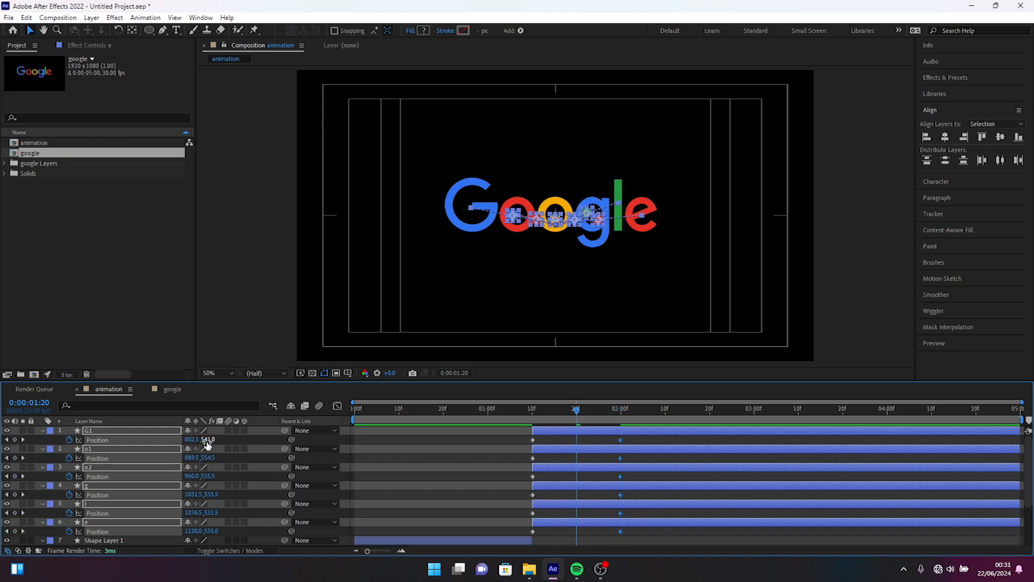
pyautogui.moveTo(208, 439); pyautogui.dragTo(86, 381)
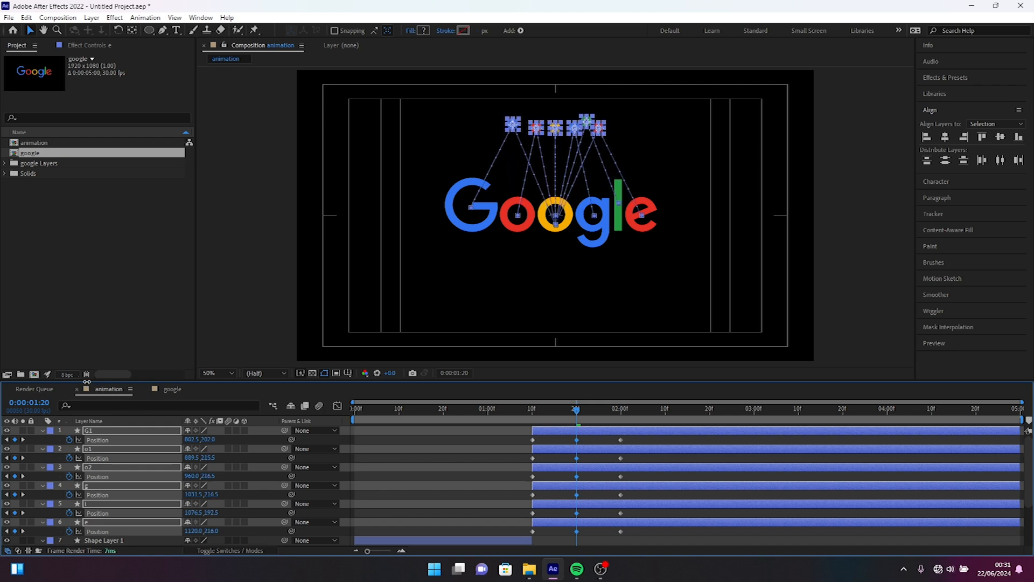
pyautogui.click(527, 408)
pyautogui.press('space')
pyautogui.press('space')
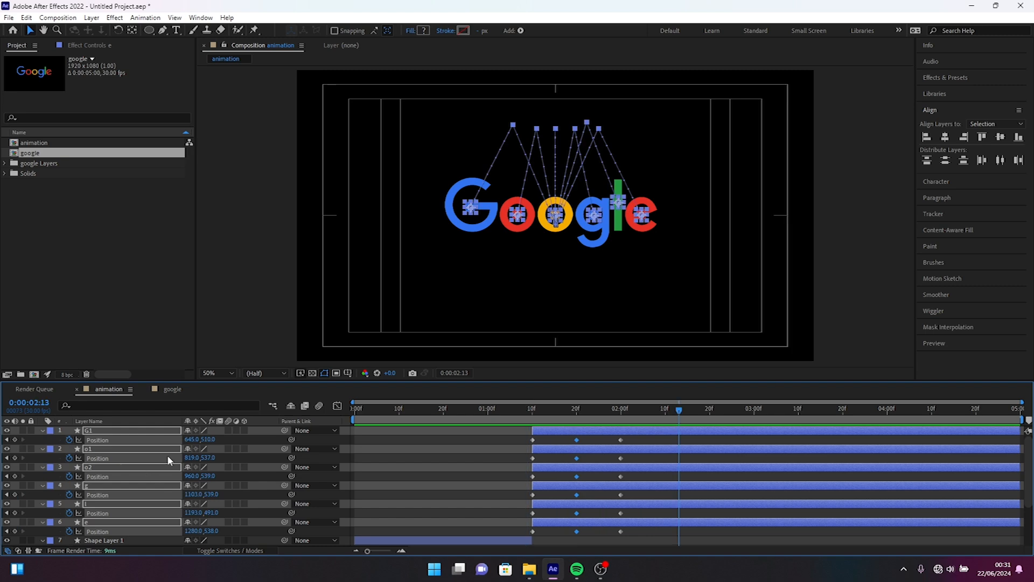
# Step: Separate the Position dimensions of the six letter circles into X and Y, and deselect the layers
pyautogui.rightClick(116, 445)
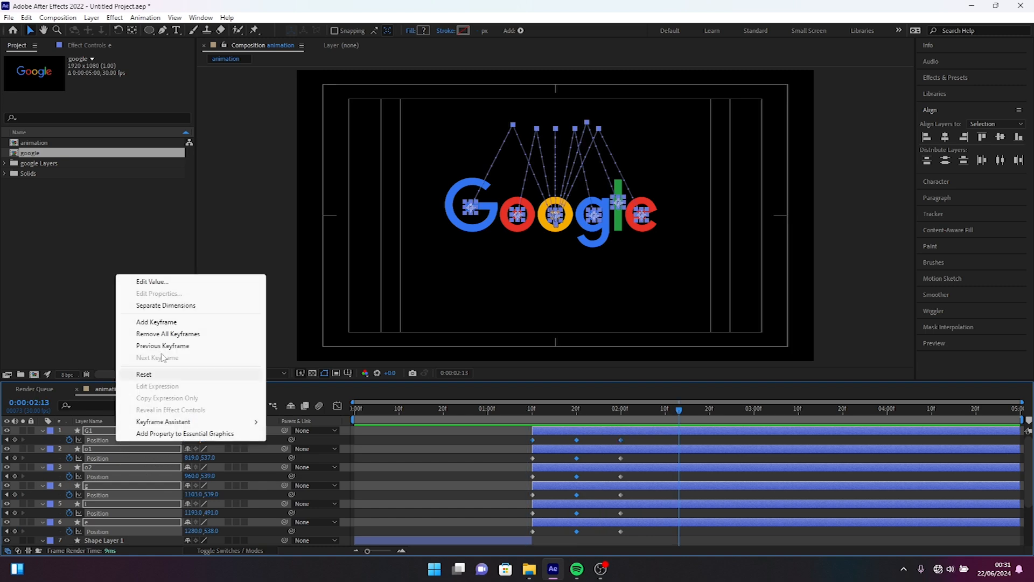
pyautogui.click(164, 305)
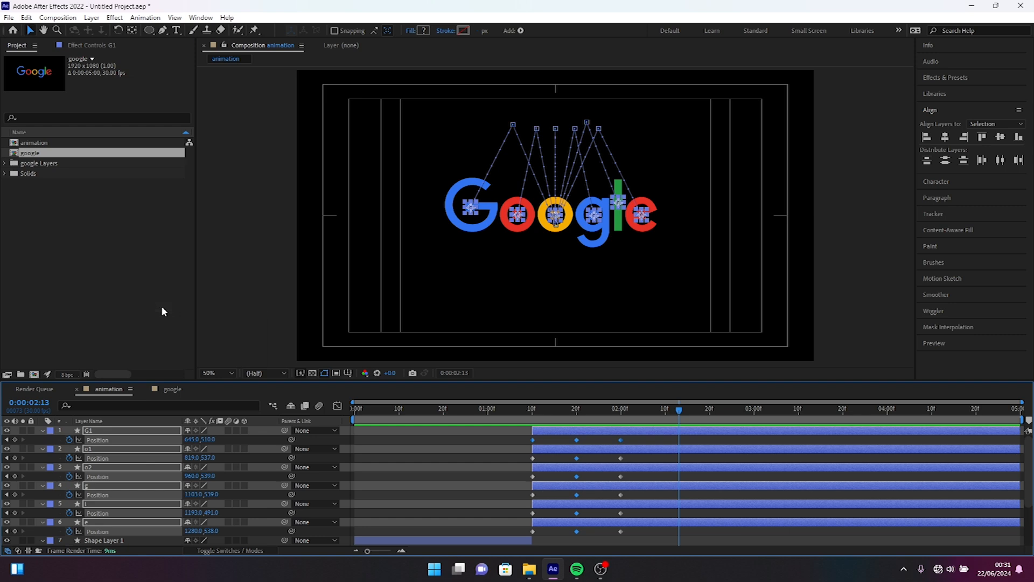
pyautogui.click(610, 459)
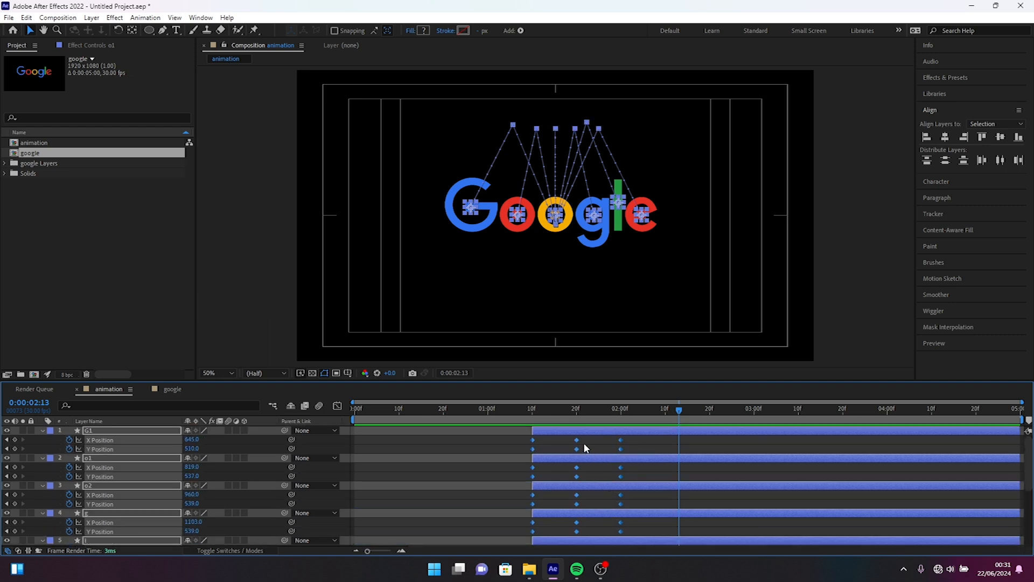
pyautogui.click(584, 445)
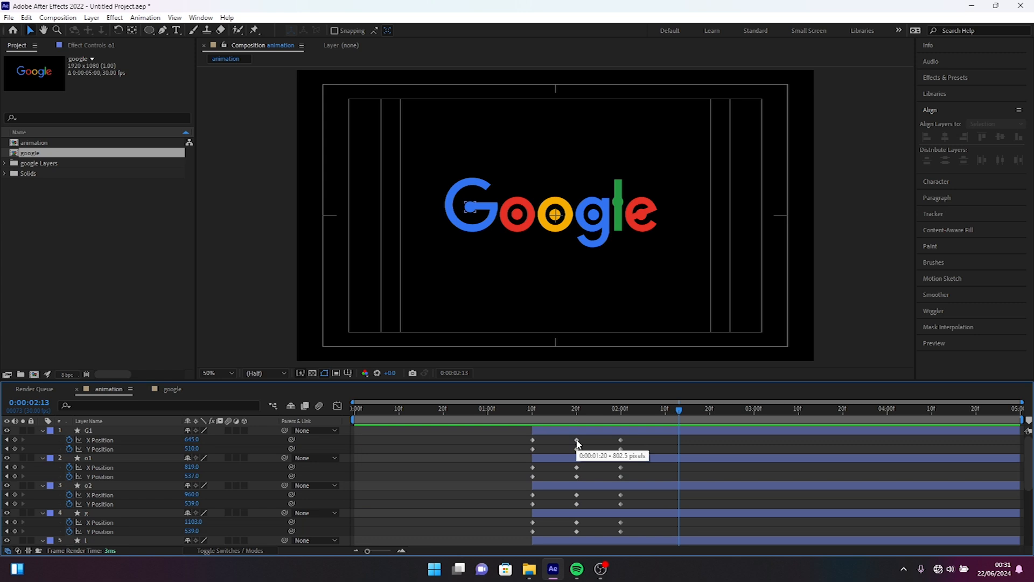
# Step: Delete the X Position keyframe at 0:00:01:20 on each of the six letter circles
pyautogui.click(577, 441)
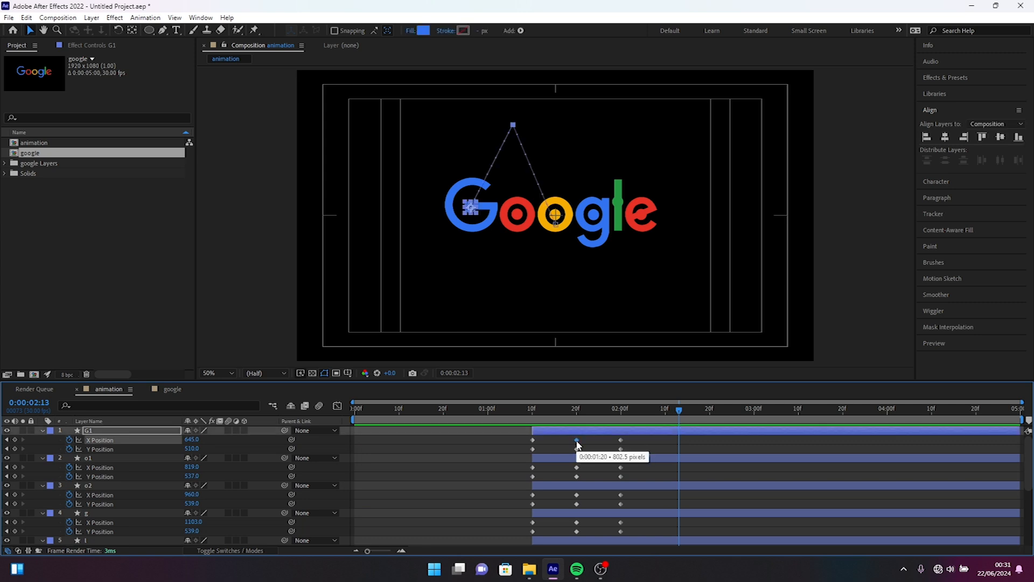
pyautogui.press('Delete')
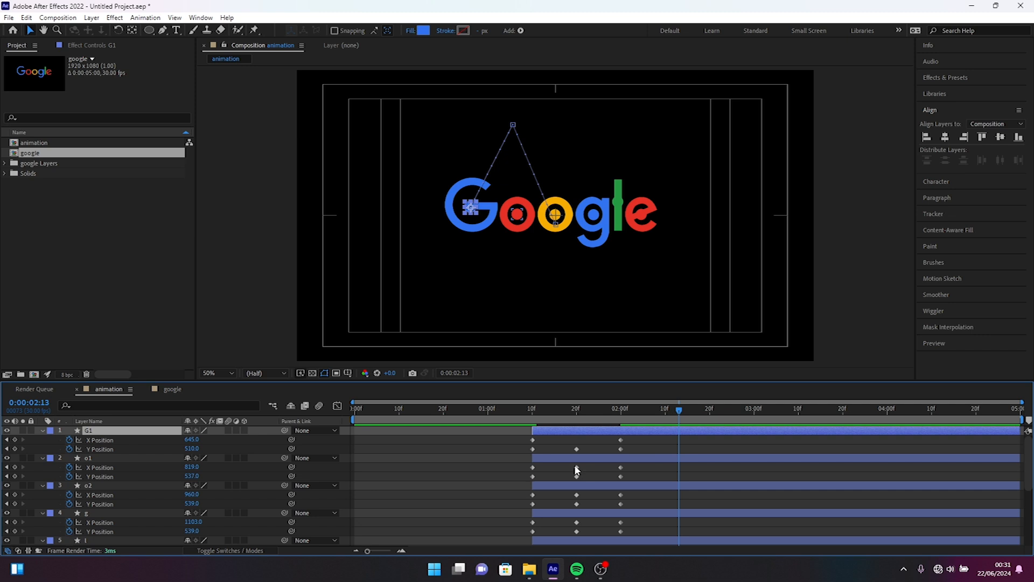
pyautogui.click(577, 467)
pyautogui.press('Delete')
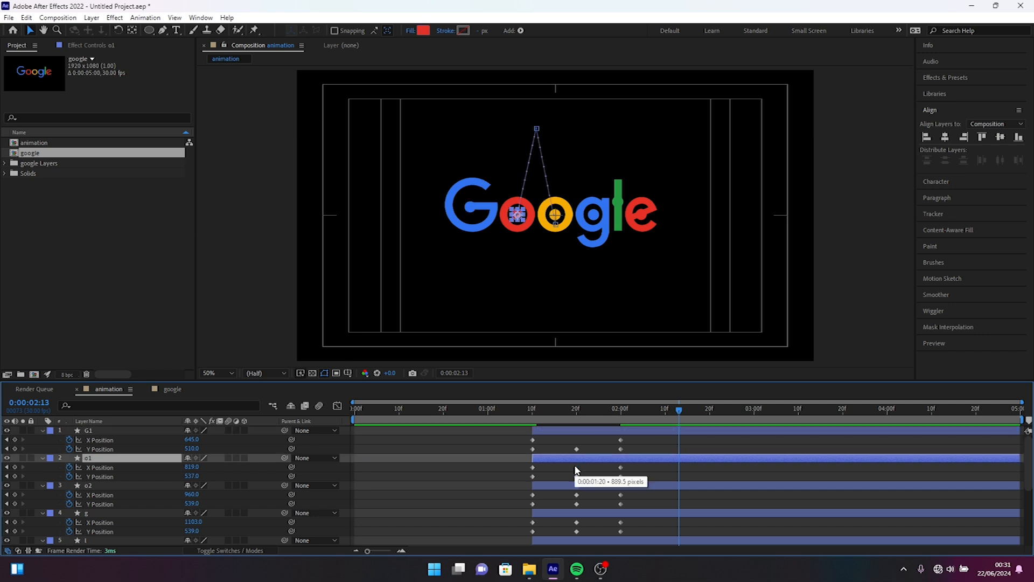
pyautogui.click(576, 495)
pyautogui.press('Delete')
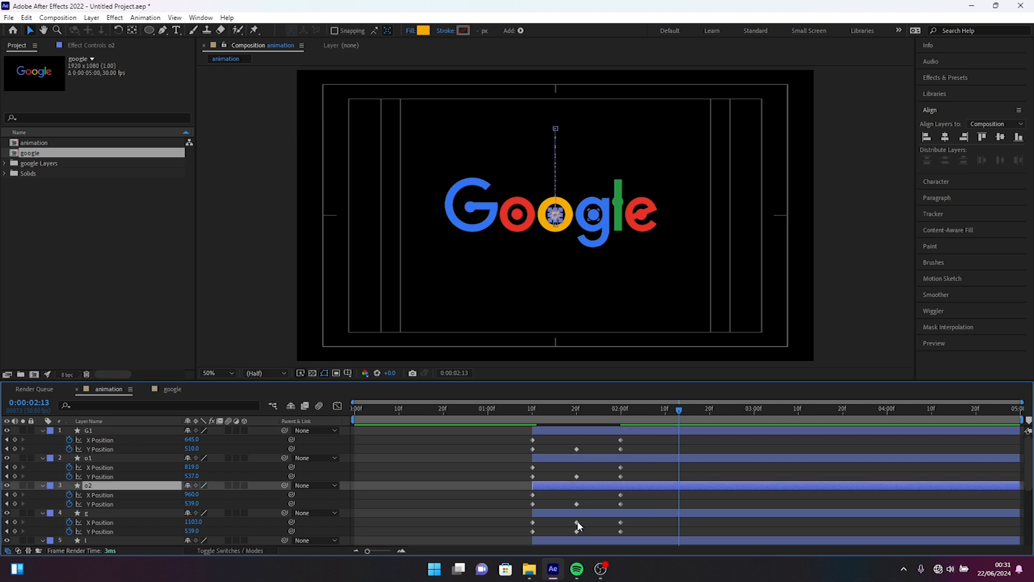
pyautogui.click(577, 522)
pyautogui.press('Delete')
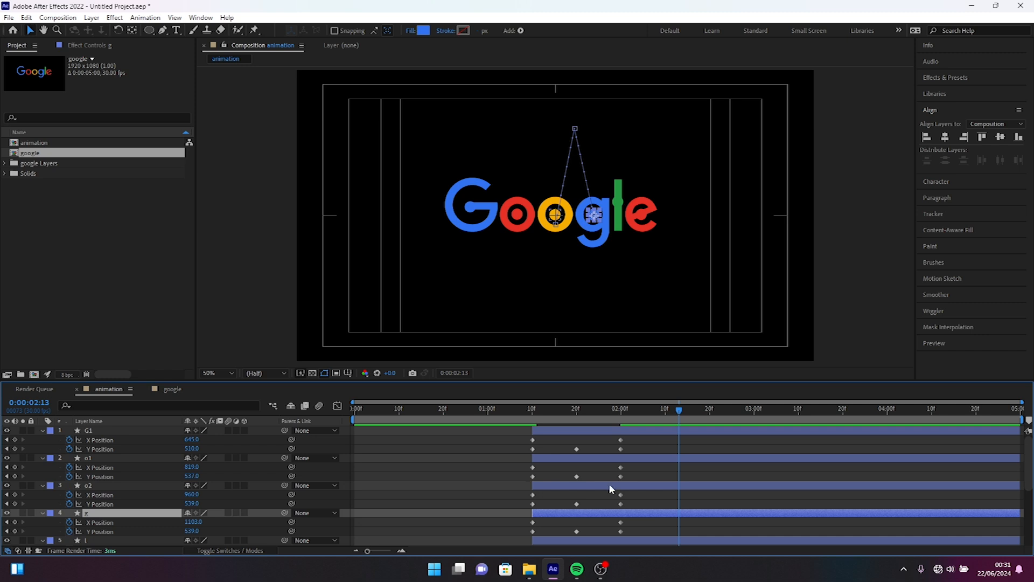
pyautogui.scroll(-5, 609, 483)
pyautogui.click(575, 459)
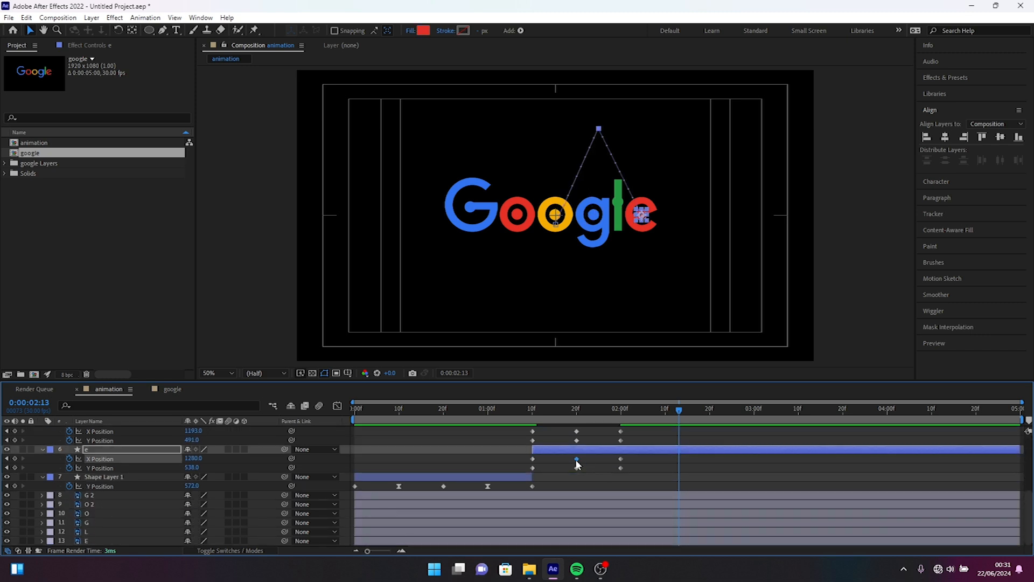
pyautogui.press('Delete')
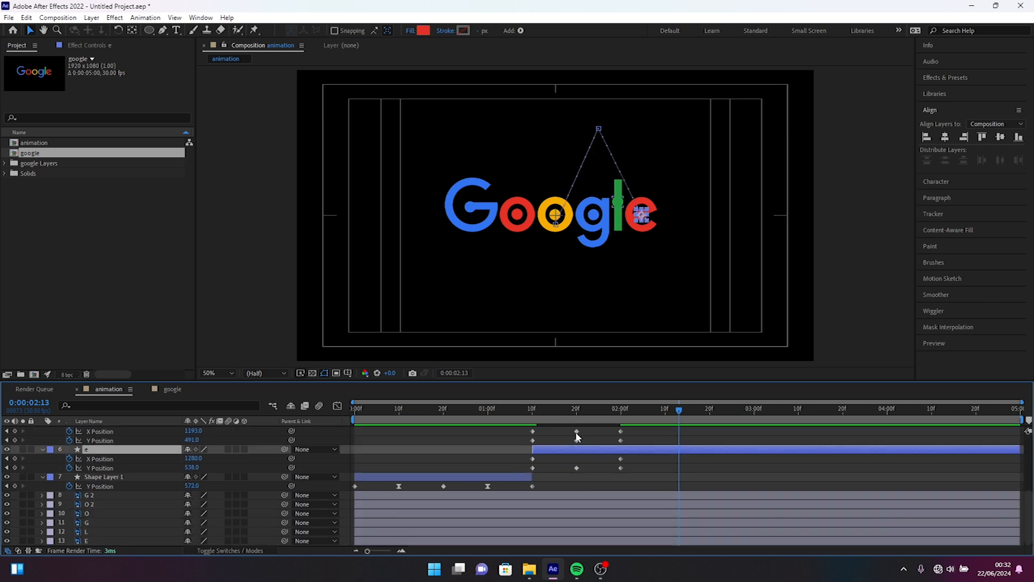
pyautogui.click(576, 431)
pyautogui.press('Delete')
# Step: Select the keyframes of the six letter circles and filter the timeline properties by "y pos"
pyautogui.press('j')
pyautogui.scroll(5, 681, 449)
pyautogui.scroll(2, 680, 449)
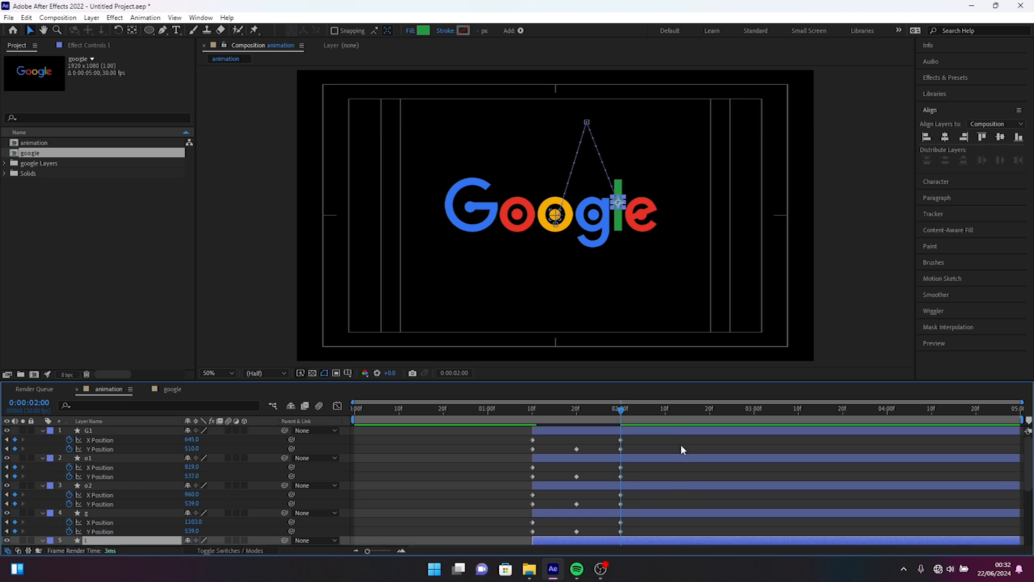
pyautogui.moveTo(500, 437); pyautogui.dragTo(651, 545)
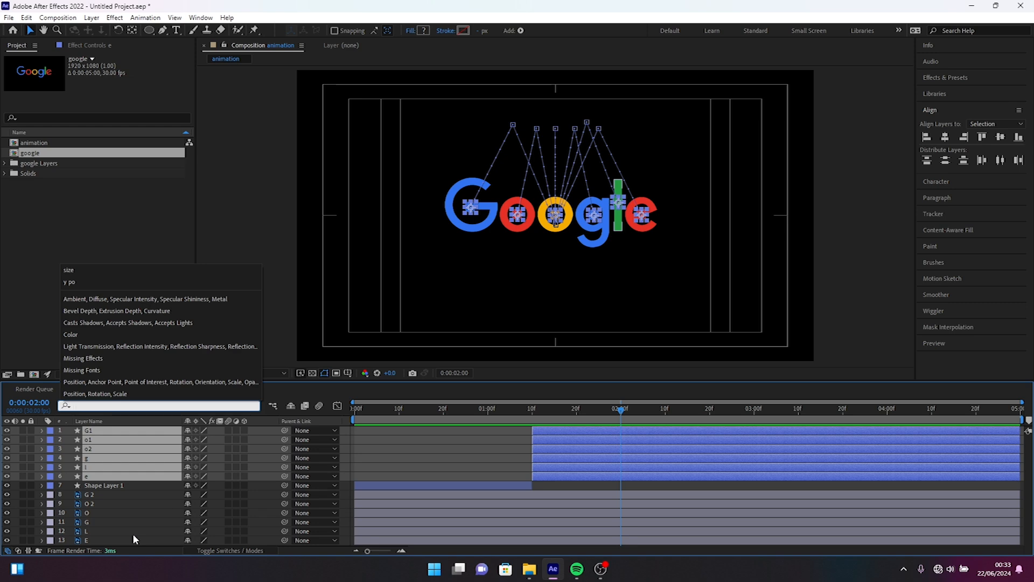
pyautogui.write('y')
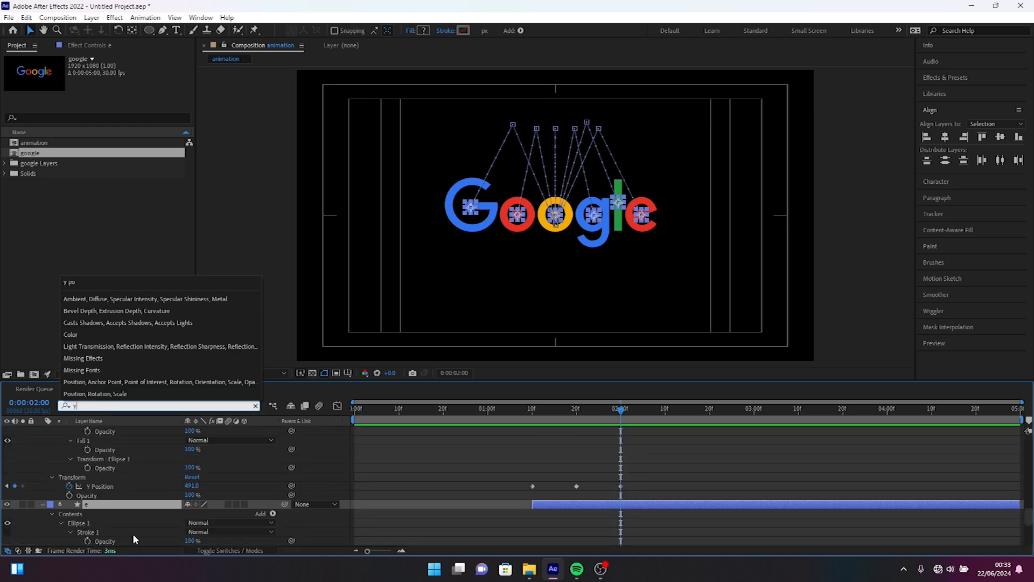
pyautogui.write(' pos')
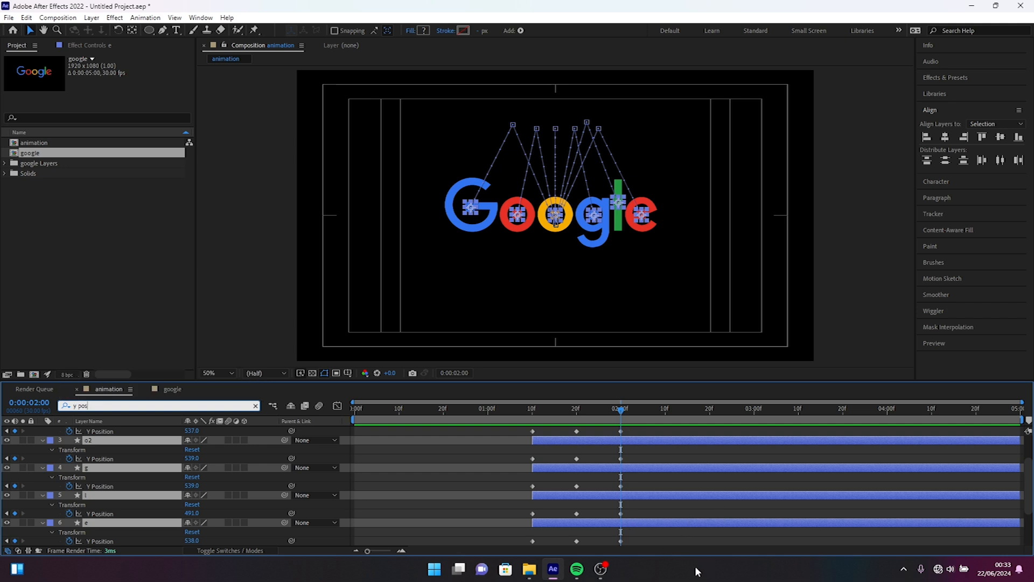
# Step: Add Y Position keyframes to all six circles at 0:00:02:10, and raise them together at 0:00:02:05 until o1's Y is 508
pyautogui.click(664, 409)
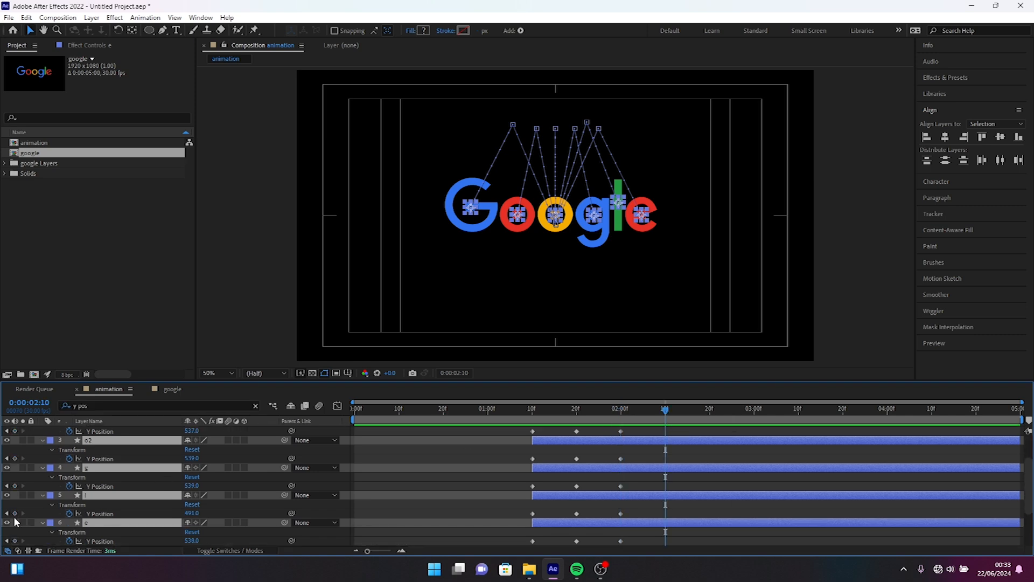
pyautogui.click(15, 486)
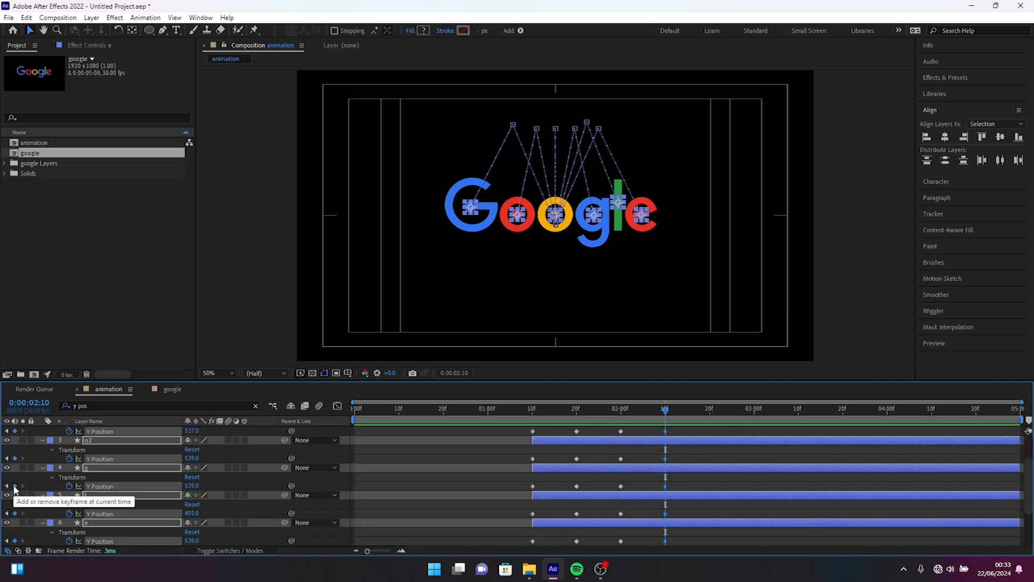
pyautogui.click(644, 409)
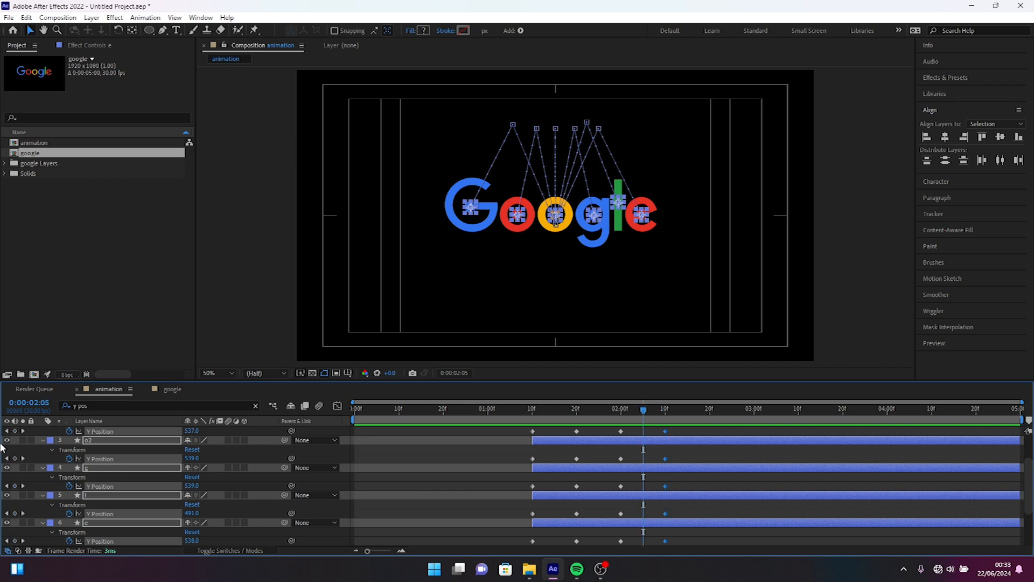
pyautogui.moveTo(198, 434); pyautogui.dragTo(175, 431)
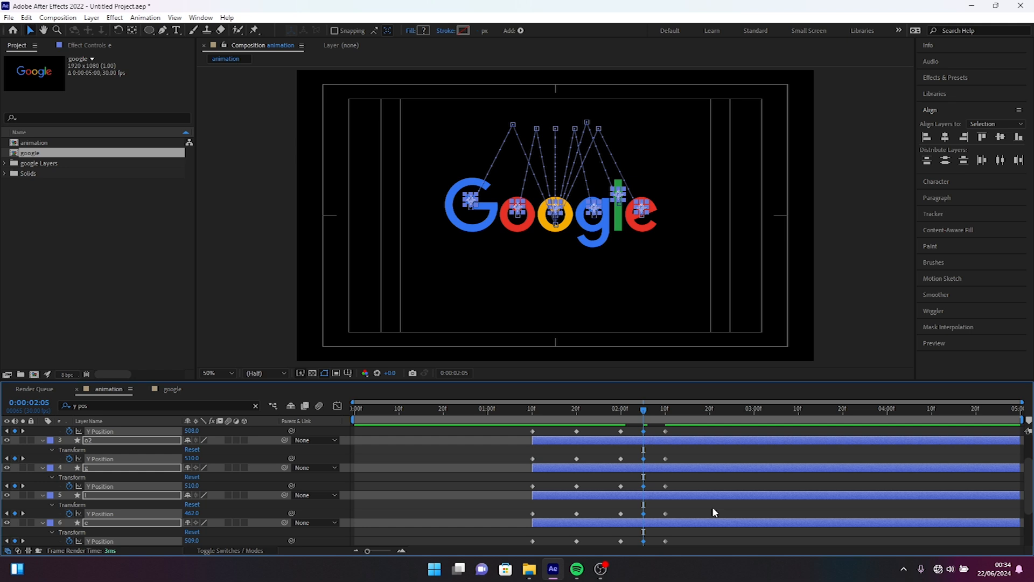
# Step: Apply Easy Ease to all Y Position keyframes of the six letter circles
pyautogui.scroll(2, 712, 507)
pyautogui.moveTo(515, 439); pyautogui.dragTo(681, 480)
pyautogui.press('F9')
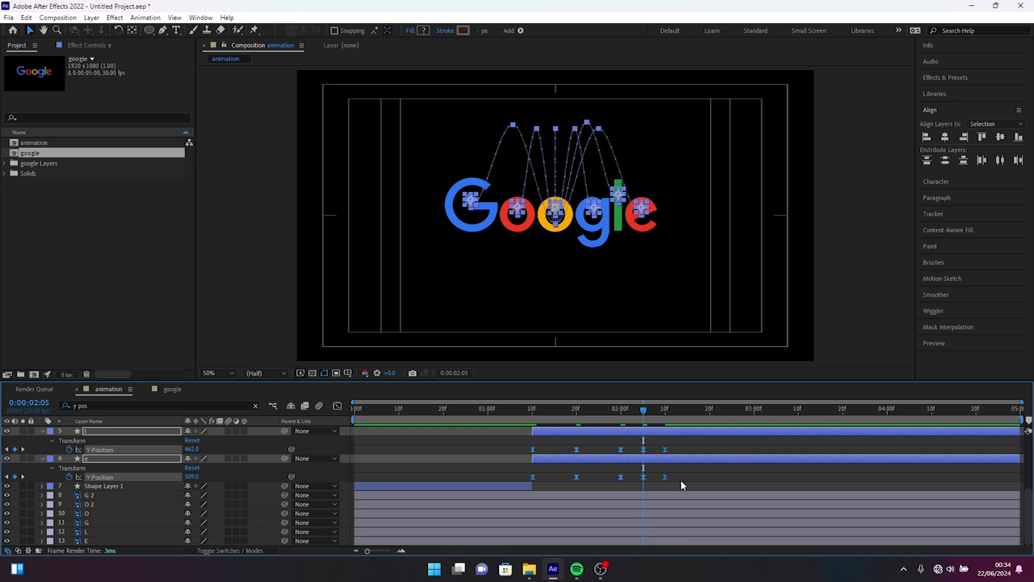
# Step: In the speed graph, reshape the circles' main Y bounce to start fast at 0:00:01:10 and slow toward the peak at 0:00:01:20
pyautogui.click(337, 406)
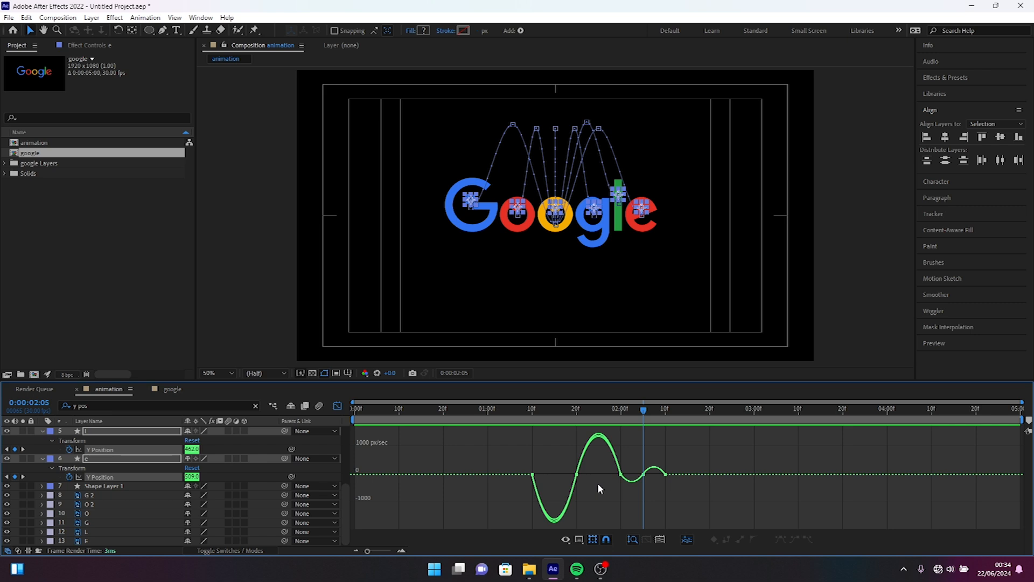
pyautogui.moveTo(560, 464); pyautogui.dragTo(548, 473)
pyautogui.click(533, 454)
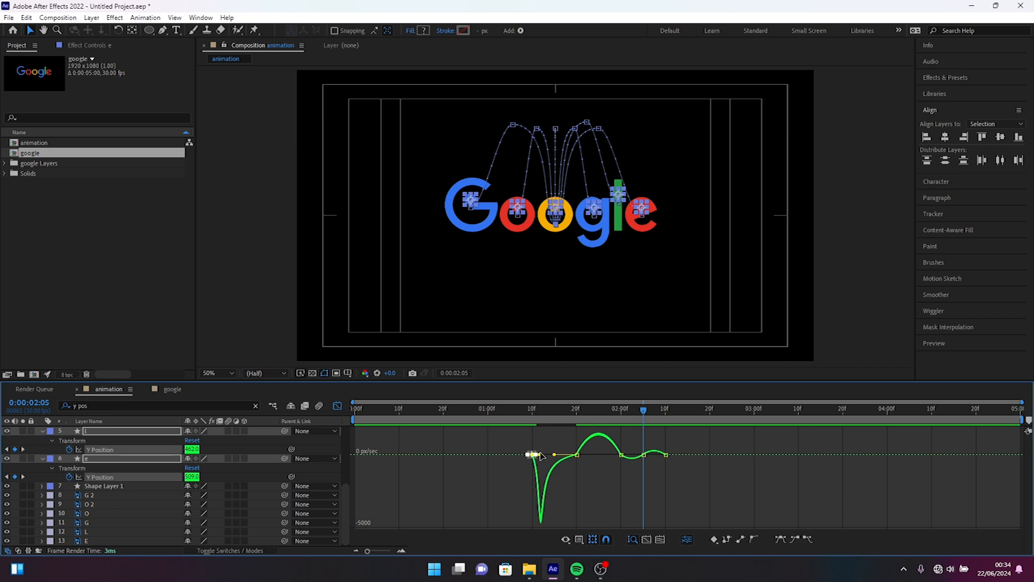
pyautogui.moveTo(539, 457); pyautogui.dragTo(625, 468)
pyautogui.moveTo(614, 475); pyautogui.dragTo(618, 476)
# Step: Adjust the Y speed curve of the small bounce around 0:00:02:05, close the graph and preview the circles' motion
pyautogui.moveTo(1022, 402); pyautogui.dragTo(353, 402)
pyautogui.hscroll(5, 846, 503)
pyautogui.moveTo(685, 403); pyautogui.dragTo(584, 388)
pyautogui.hscroll(5, 846, 457)
pyautogui.moveTo(922, 449); pyautogui.dragTo(815, 477)
pyautogui.hotkey('ctrl', 'z')
pyautogui.hotkey('ctrl', 'z')
pyautogui.moveTo(874, 497); pyautogui.dragTo(816, 478)
pyautogui.moveTo(890, 445); pyautogui.dragTo(913, 478)
pyautogui.click(338, 405)
pyautogui.click(483, 410)
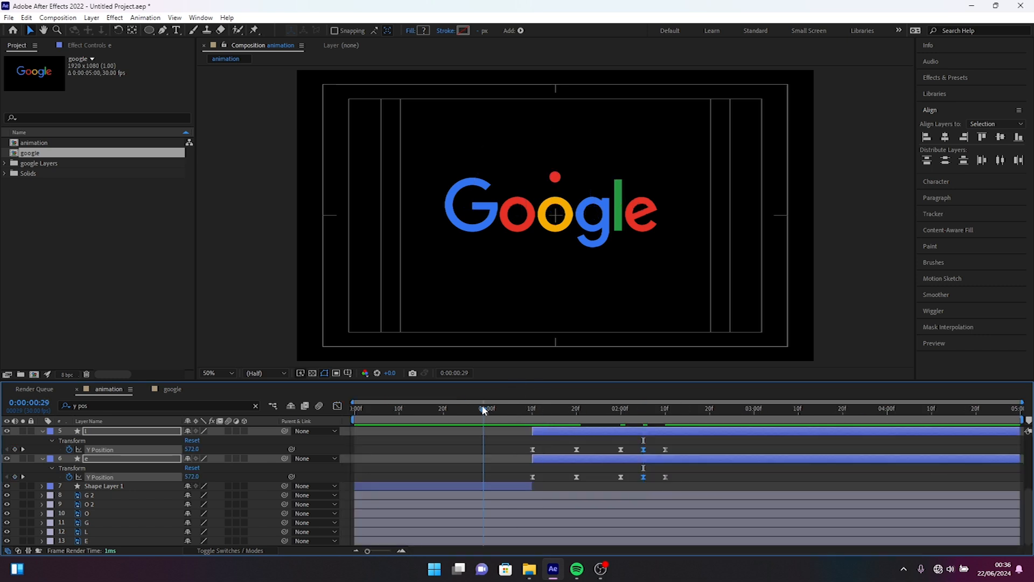
pyautogui.press('space')
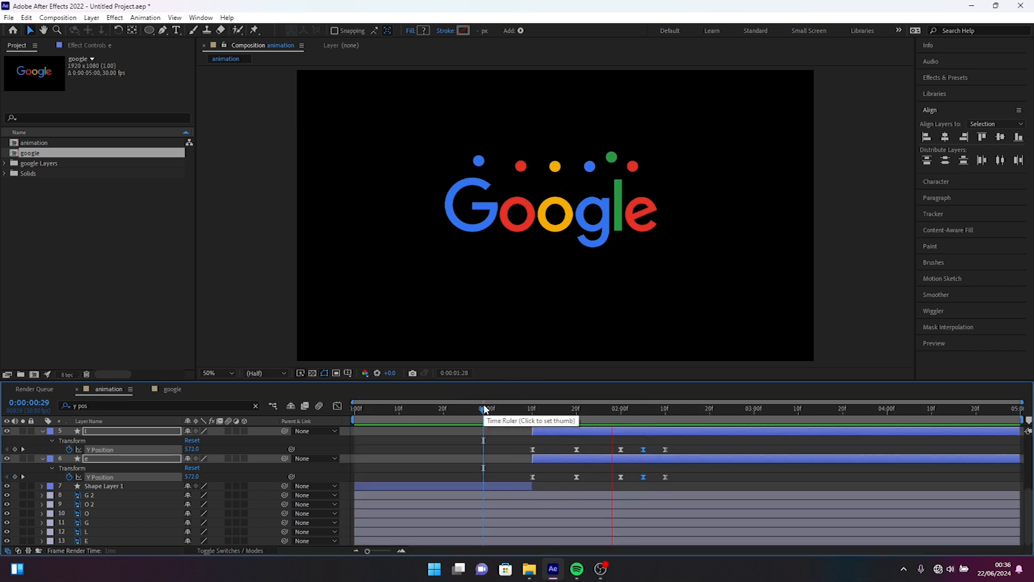
pyautogui.press('space')
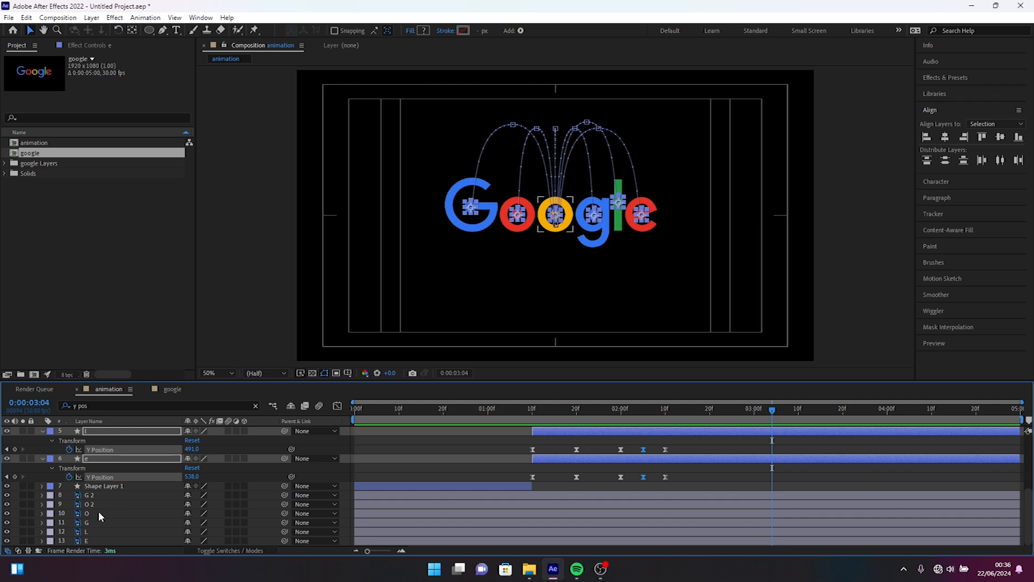
# Step: Parent each letter layer to its circle: G 2 to G1, O 2 to o1, O to o2, G to g, L to l and E to e
pyautogui.click(127, 494)
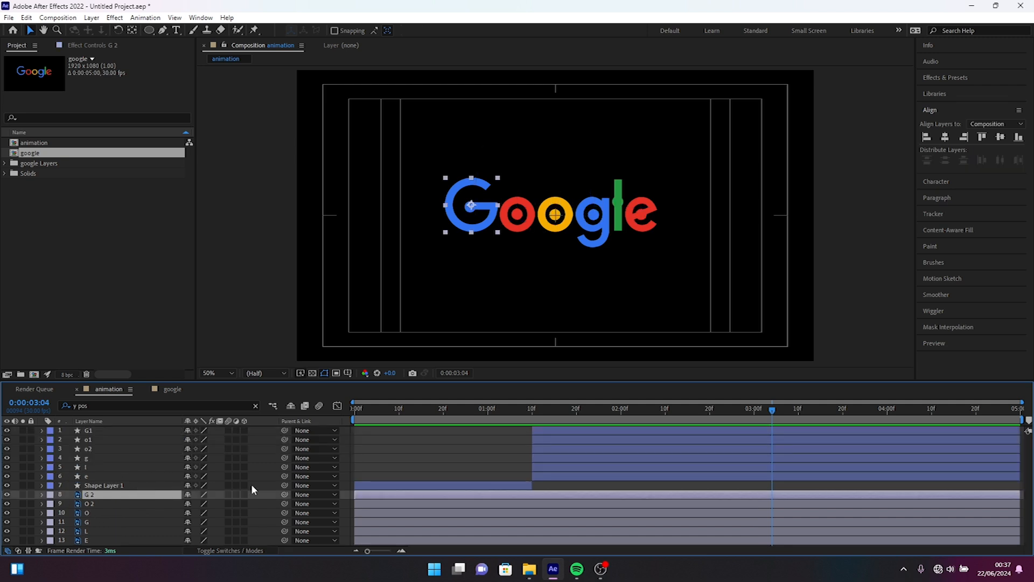
pyautogui.moveTo(282, 494); pyautogui.dragTo(94, 432)
pyautogui.click(96, 503)
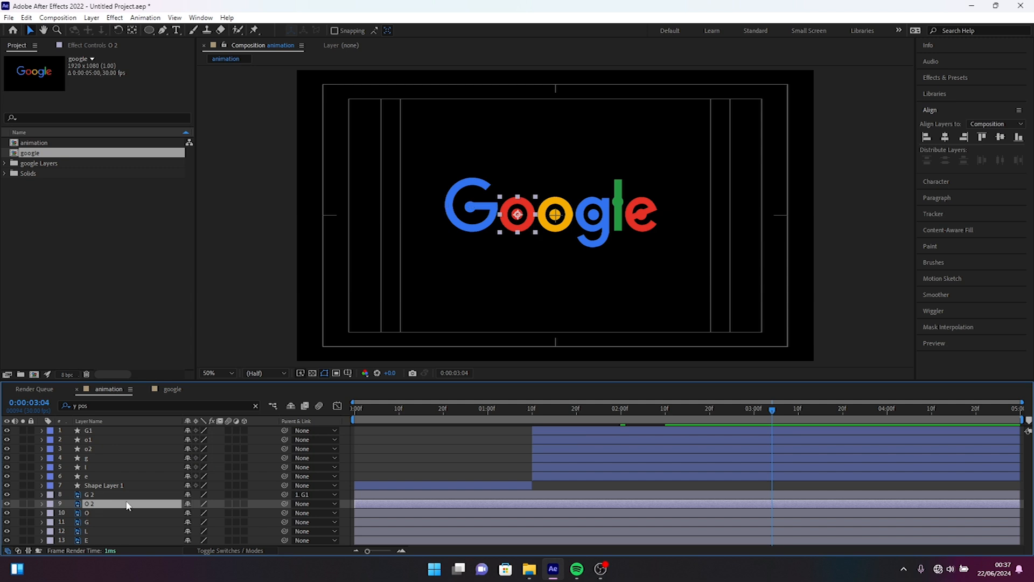
pyautogui.moveTo(284, 503); pyautogui.dragTo(91, 448)
pyautogui.moveTo(284, 523); pyautogui.dragTo(135, 466)
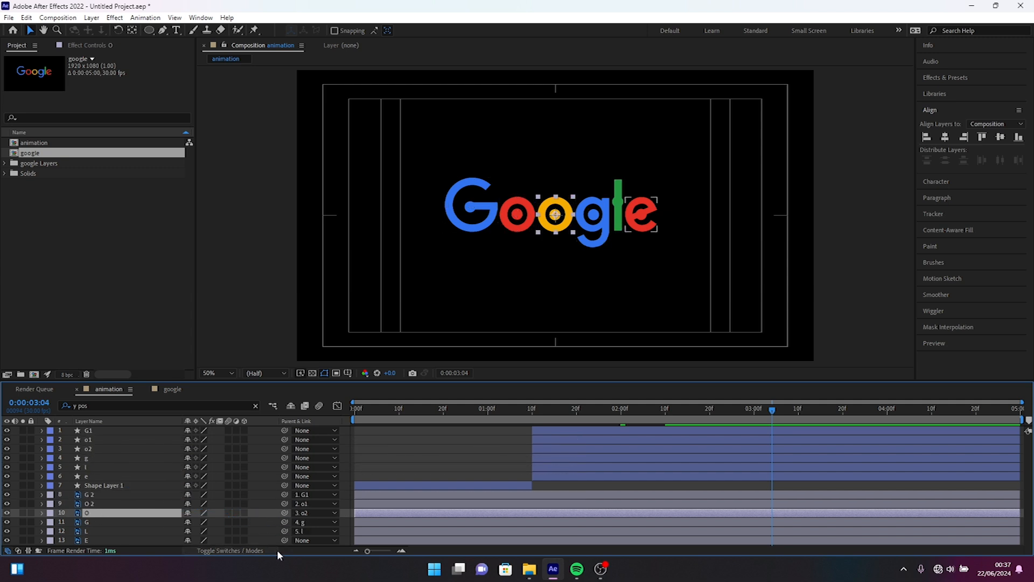
pyautogui.moveTo(285, 540); pyautogui.dragTo(110, 480)
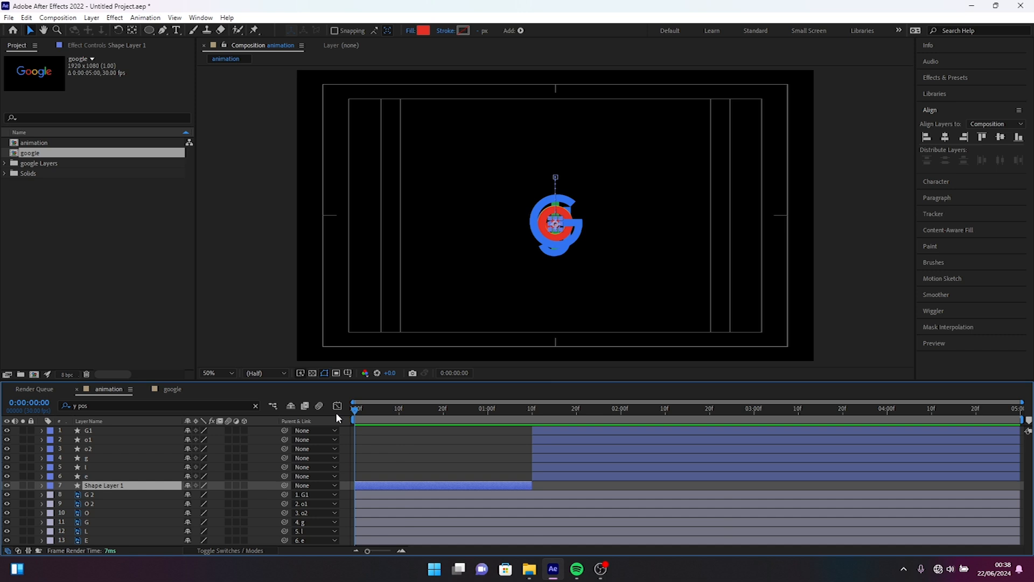
# Step: Make the six letter layers, G 2 through E, start at 0:00:01:10
pyautogui.click(532, 412)
pyautogui.click(367, 493)
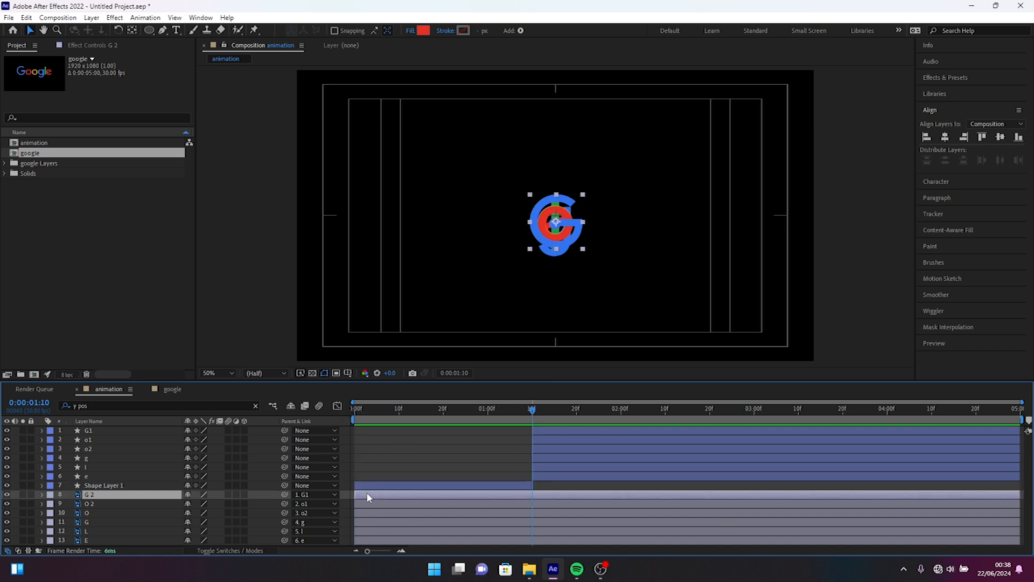
pyautogui.keyDown('shift'); pyautogui.click(98, 541); pyautogui.keyUp('shift')
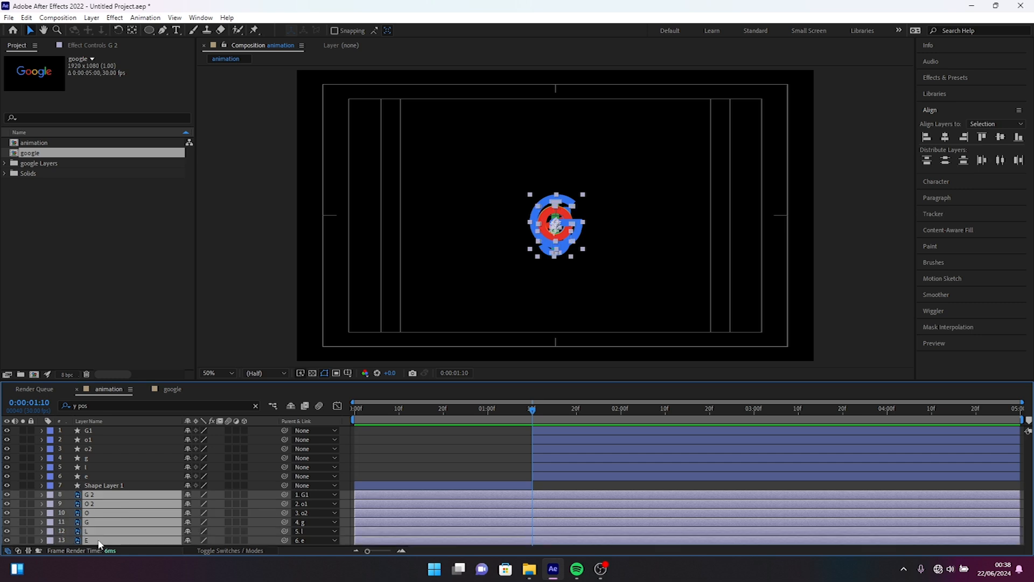
pyautogui.press('[')
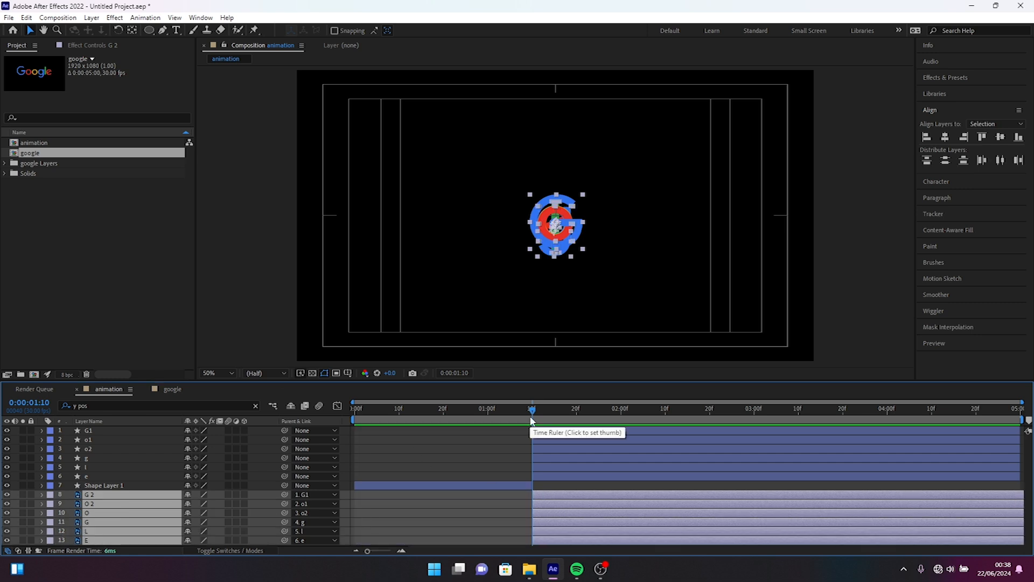
# Step: Add a Scale keyframe at 0:00:02:05 to all six letter layers, keeping their full size
pyautogui.moveTo(532, 420); pyautogui.dragTo(609, 411)
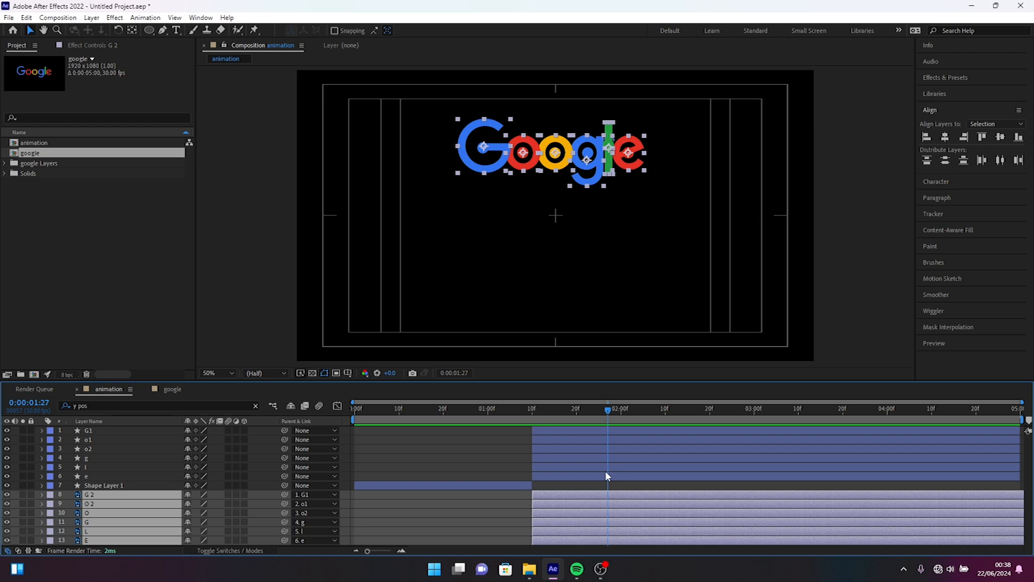
pyautogui.press('s')
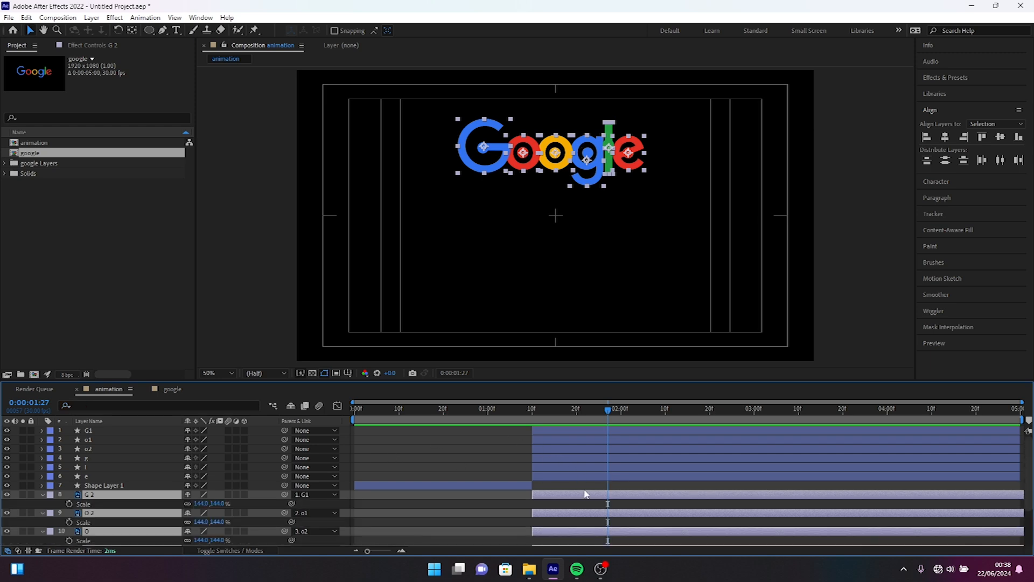
pyautogui.click(644, 411)
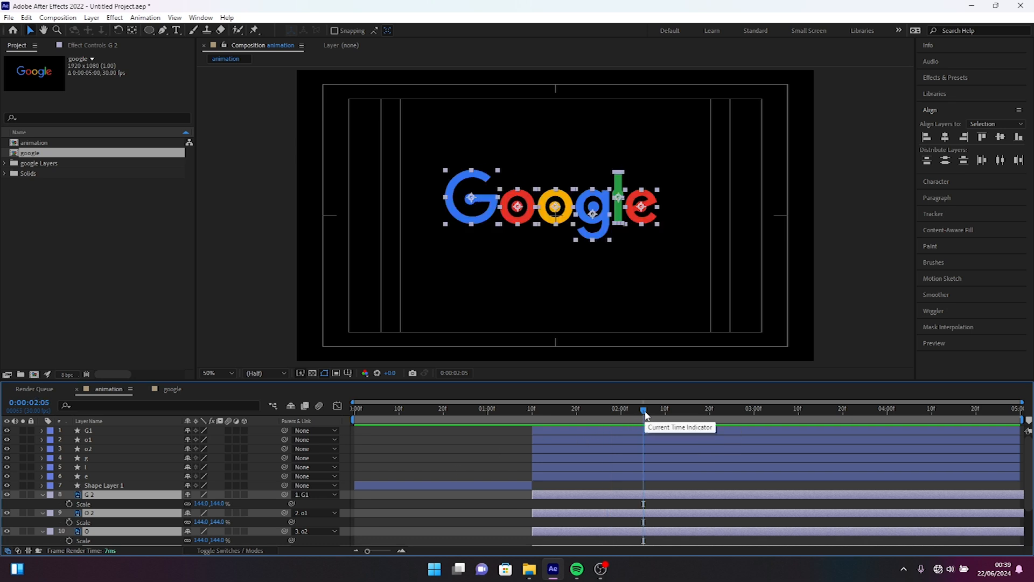
pyautogui.click(68, 503)
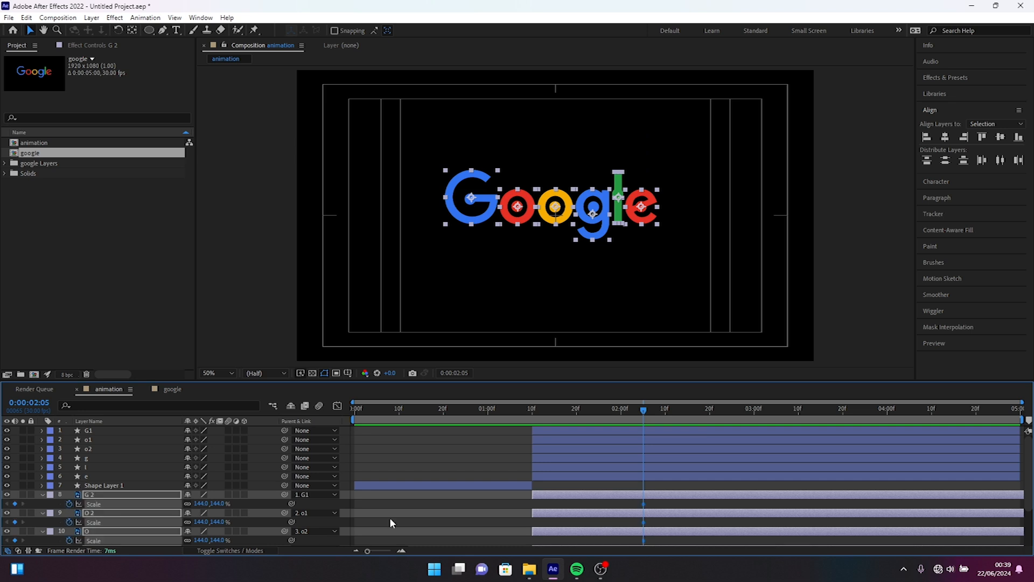
# Step: Set the six letters' Scale to 0% at 0:00:01:28 and preview the letters growing in
pyautogui.click(615, 410)
pyautogui.moveTo(615, 410); pyautogui.dragTo(612, 410)
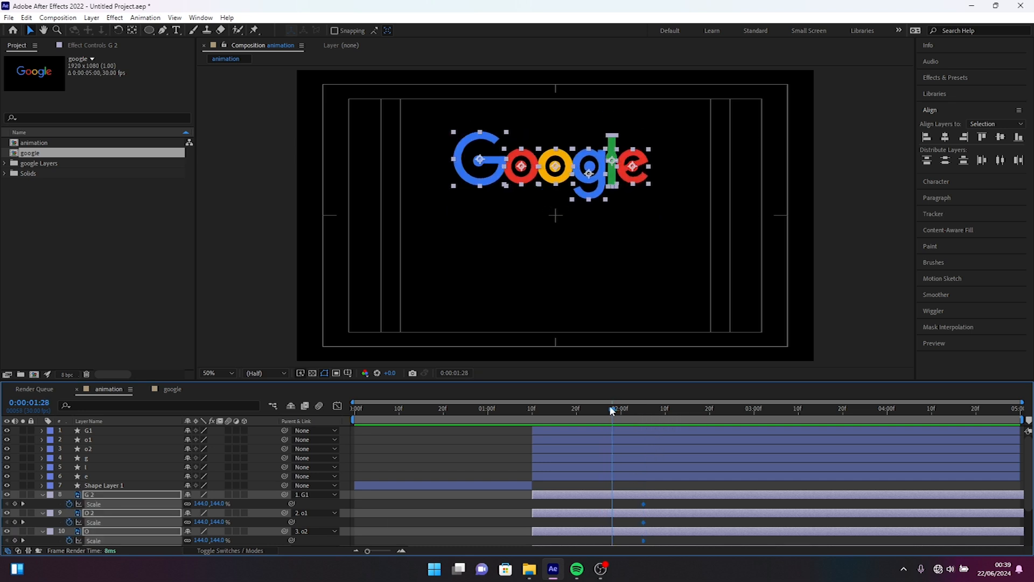
pyautogui.click(201, 505)
pyautogui.write('0')
pyautogui.press('Return')
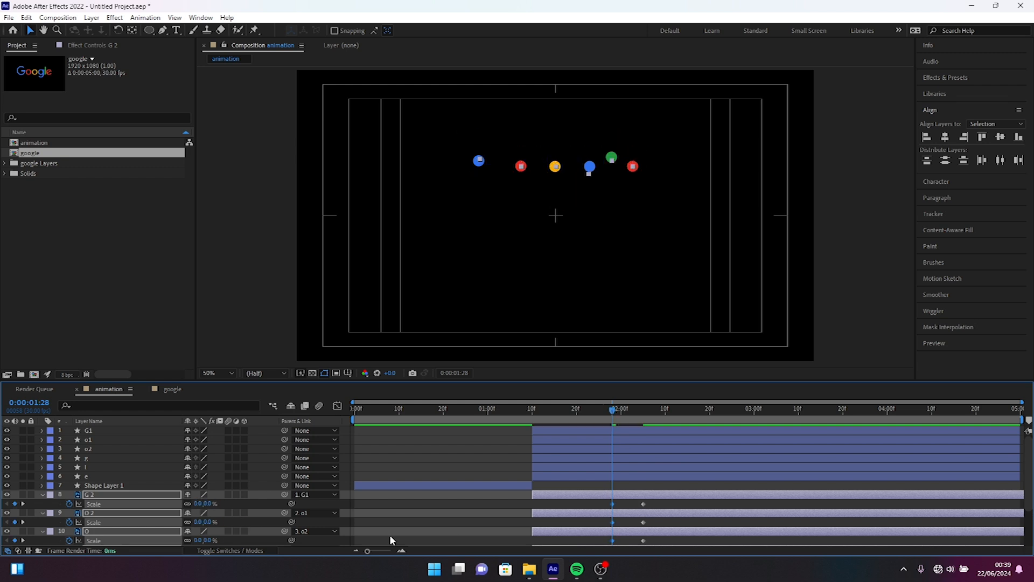
pyautogui.click(529, 413)
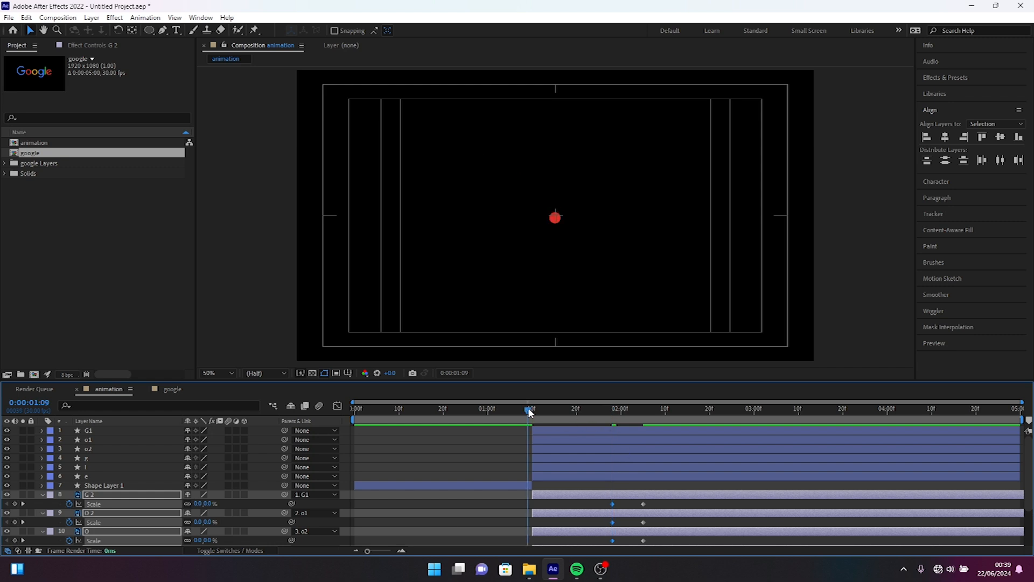
pyautogui.press('space')
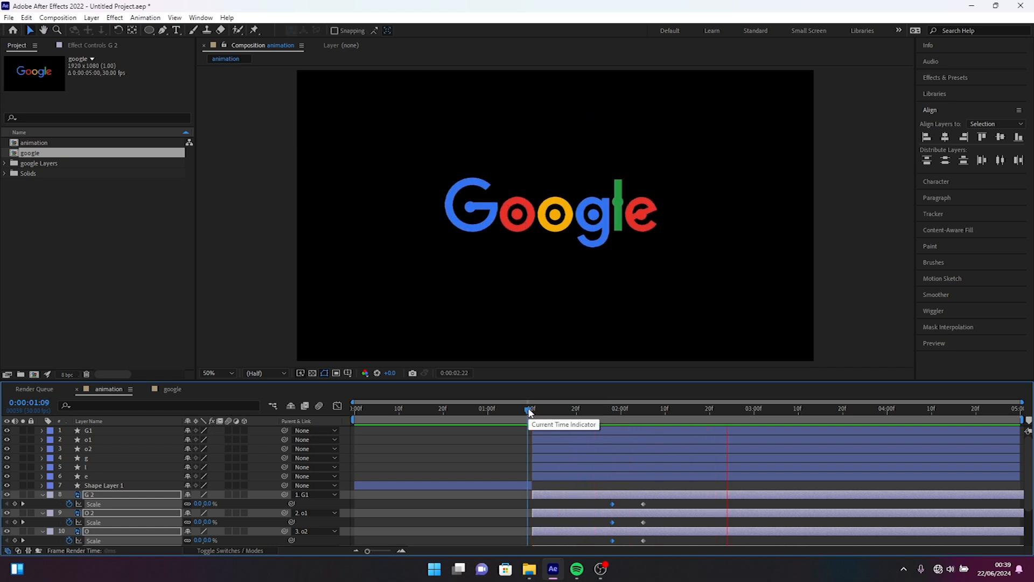
pyautogui.press('space')
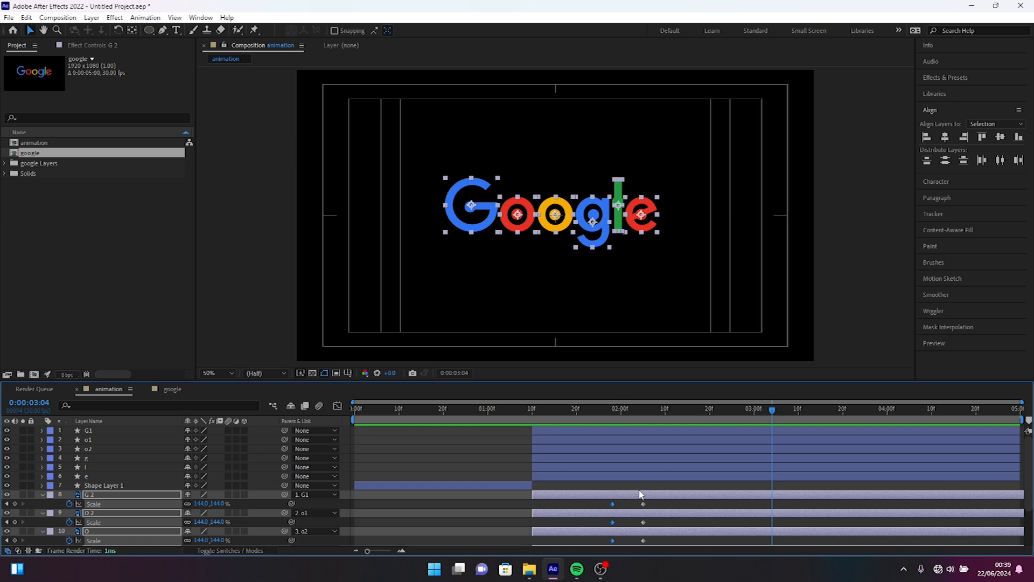
# Step: Find the ellipse Size property on the six letter circles and keyframe it at 0:00:01:26
pyautogui.click(548, 477)
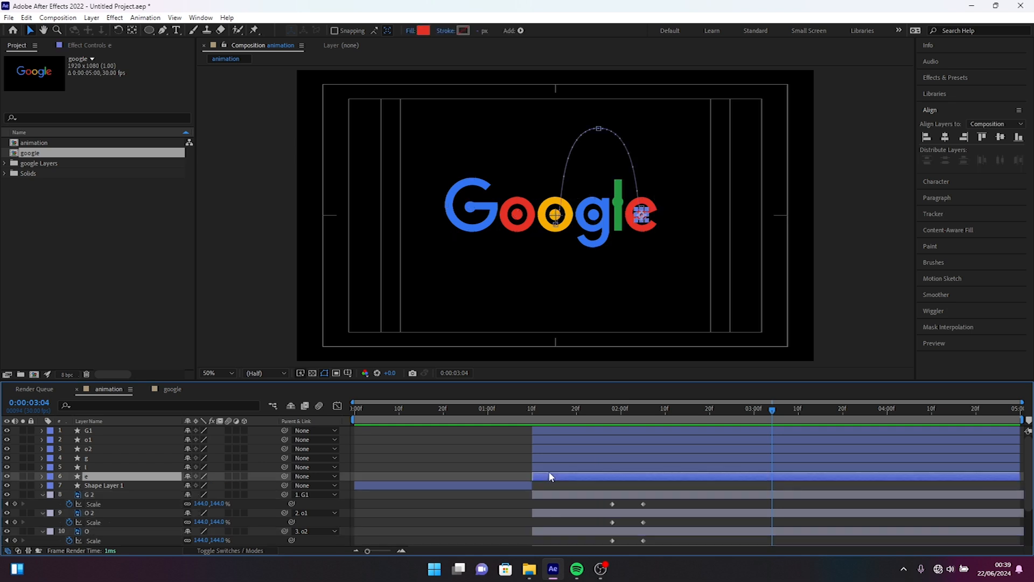
pyautogui.keyDown('shift'); pyautogui.click(554, 431); pyautogui.keyUp('shift')
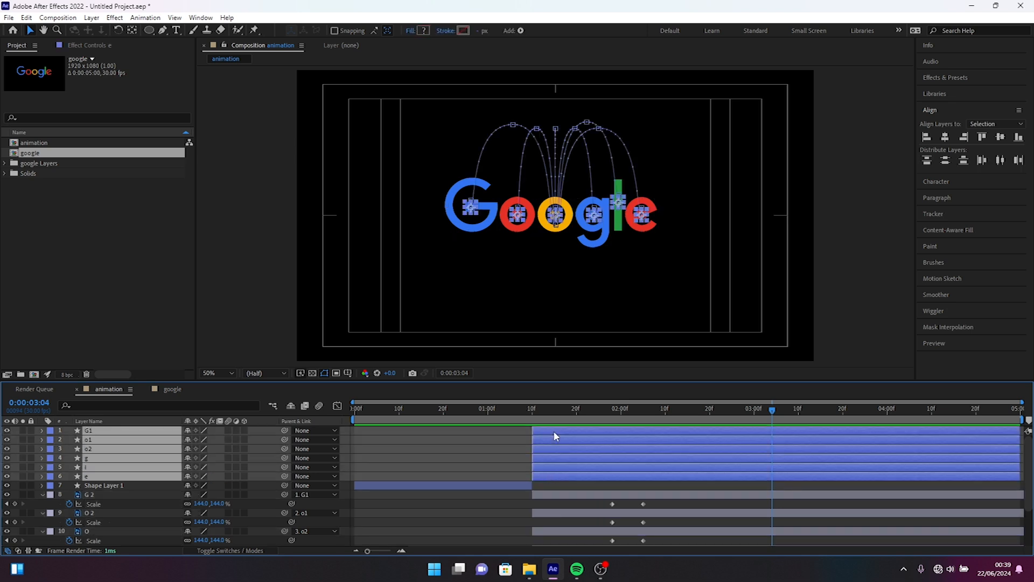
pyautogui.click(86, 406)
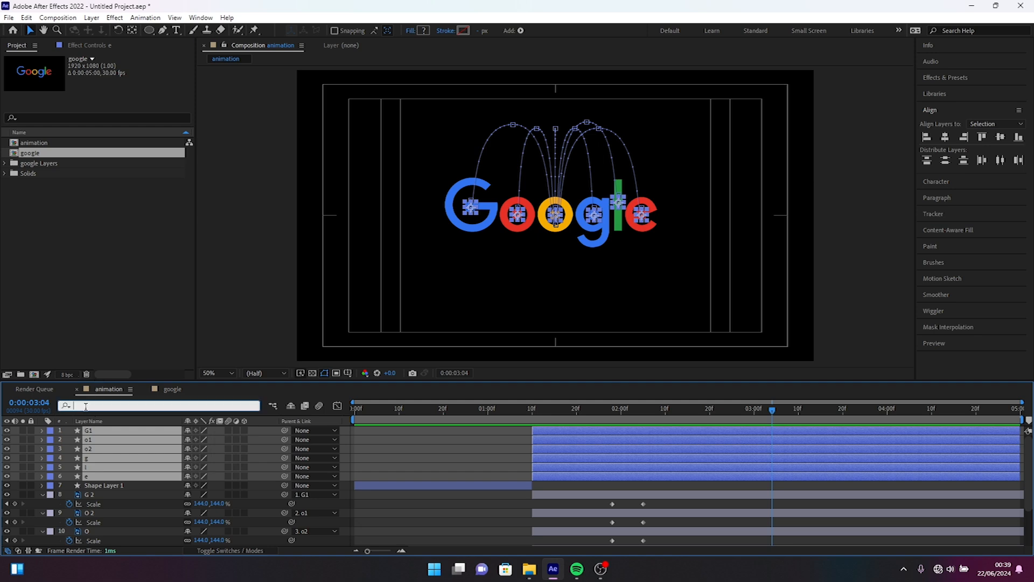
pyautogui.write('size')
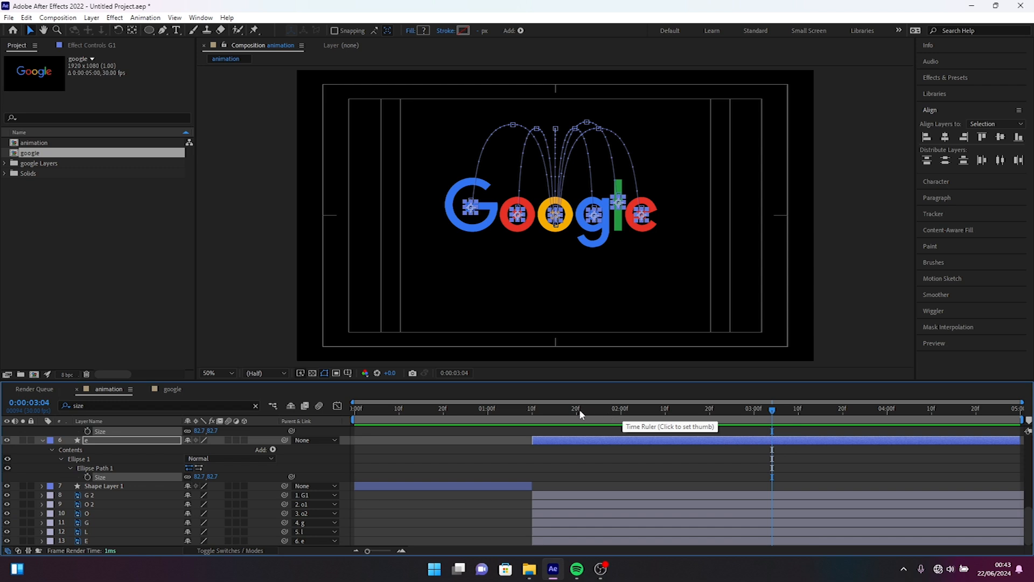
pyautogui.moveTo(572, 411); pyautogui.dragTo(603, 413)
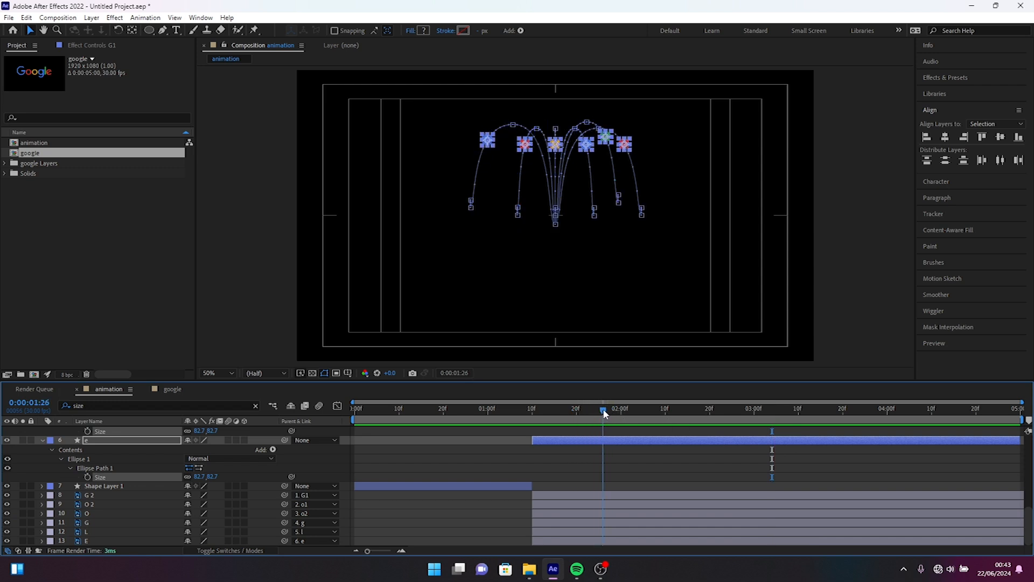
pyautogui.moveTo(603, 410); pyautogui.dragTo(603, 410)
pyautogui.click(88, 431)
pyautogui.scroll(4, 197, 451)
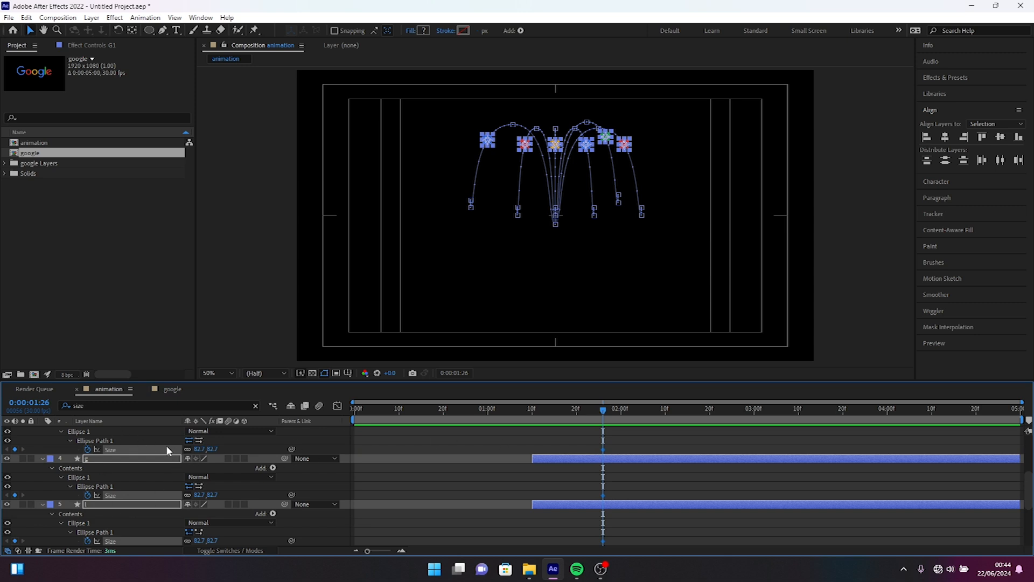
pyautogui.scroll(3, 167, 448)
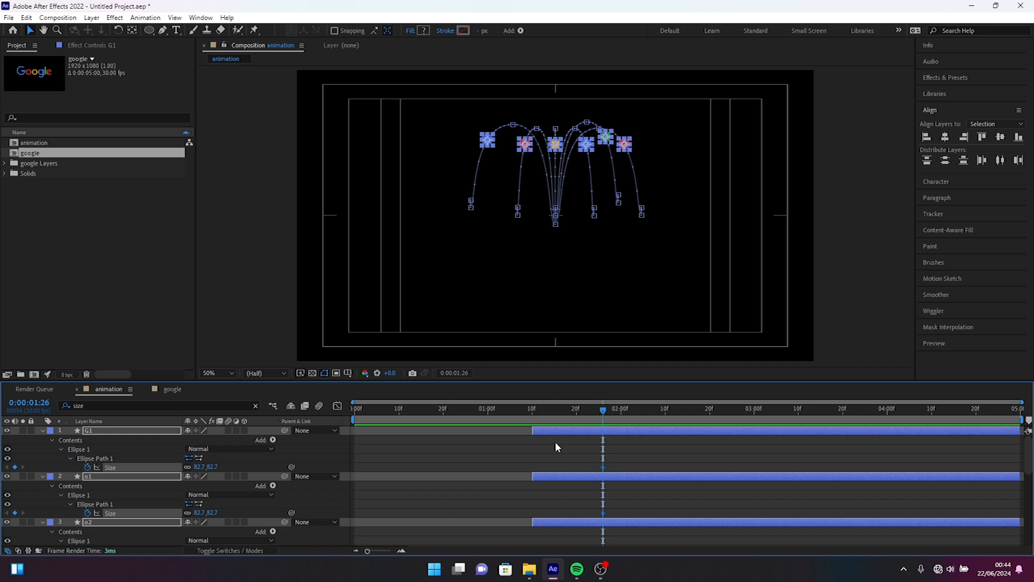
# Step: At 0:00:01:28, set the ellipse Size of circles G1 and o1 to 0
pyautogui.press('pagedown')
pyautogui.press('pagedown')
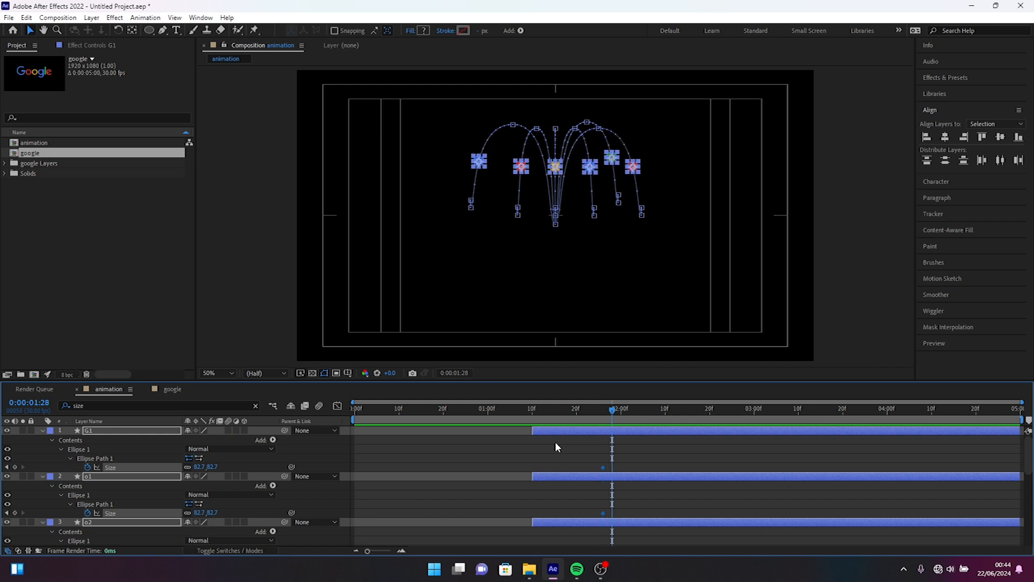
pyautogui.click(198, 467)
pyautogui.write('0')
pyautogui.press('Return')
pyautogui.click(199, 513)
pyautogui.write('0')
pyautogui.press('Return')
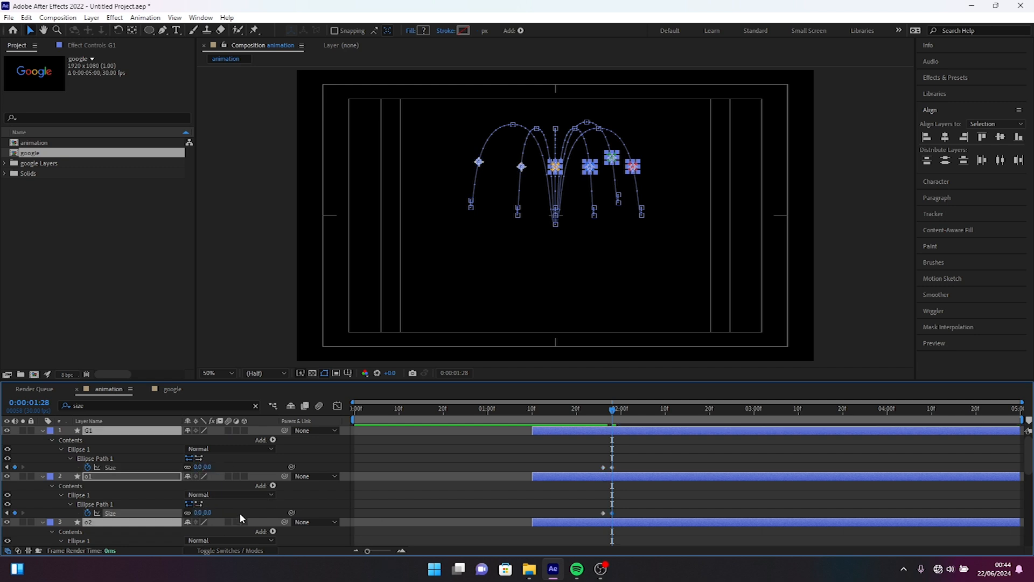
# Step: Set the ellipse Size of circles e, l, g and o2 to 0 at 0:00:01:28
pyautogui.scroll(-5, 241, 518)
pyautogui.click(212, 532)
pyautogui.write('0')
pyautogui.press('Return')
pyautogui.click(210, 486)
pyautogui.write('0')
pyautogui.press('Return')
pyautogui.click(212, 440)
pyautogui.write('0')
pyautogui.press('Return')
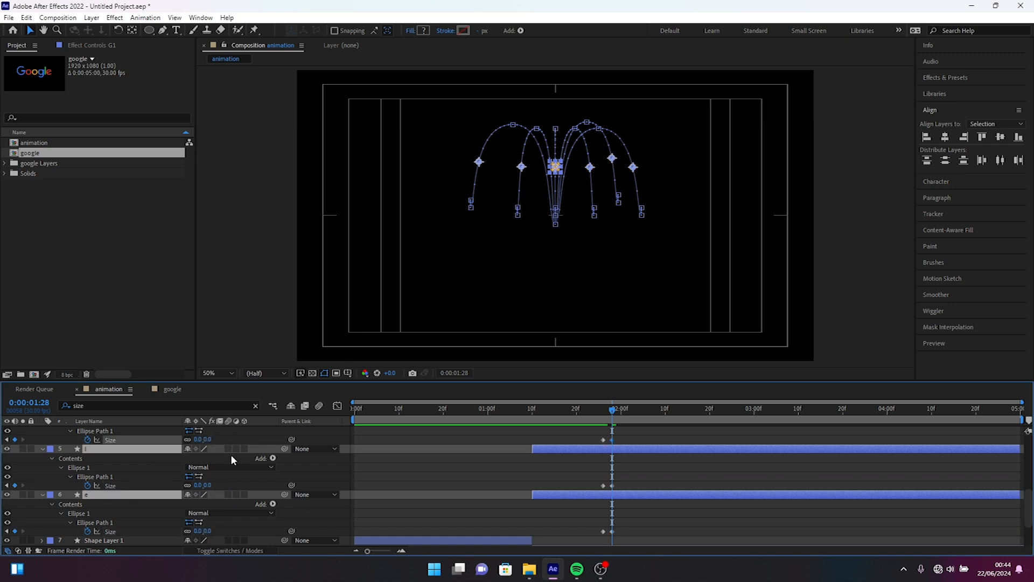
pyautogui.scroll(4, 237, 463)
pyautogui.click(197, 503)
pyautogui.write('0')
pyautogui.press('Return')
pyautogui.scroll(2, 133, 458)
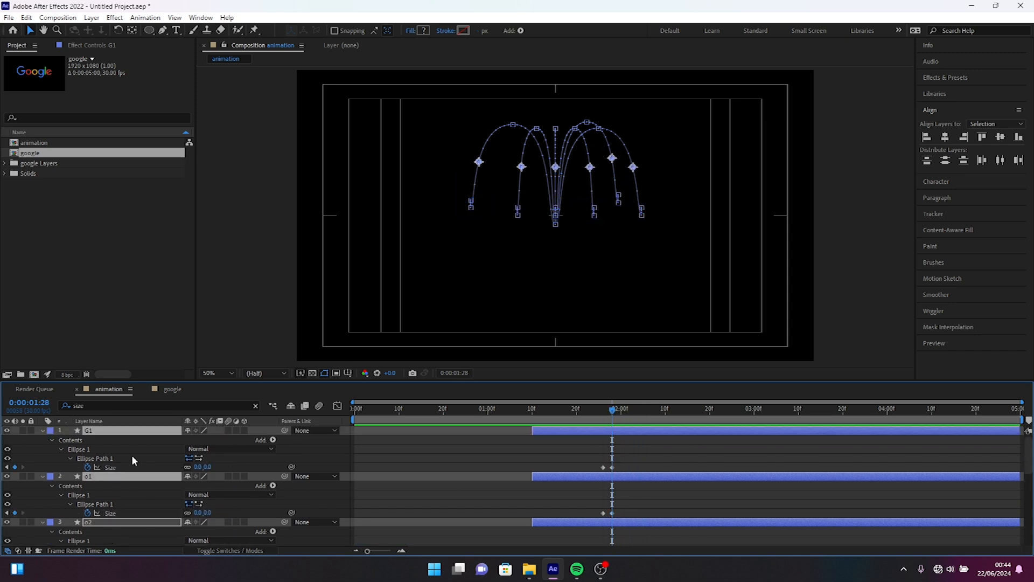
# Step: Shift all Scale keyframes of the six letter layers earlier together, with the first ones at about 0:00:01:25
pyautogui.press('u')
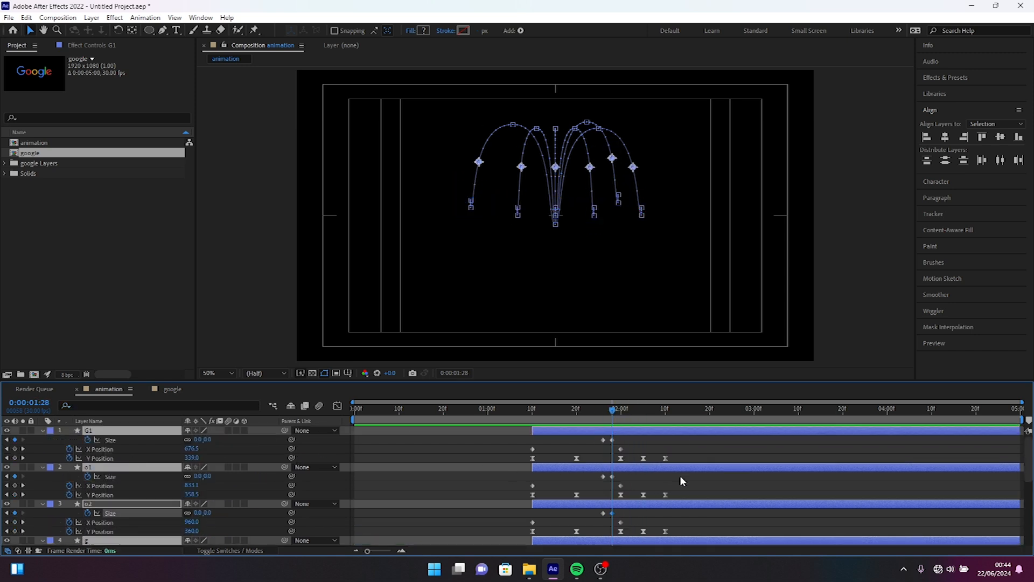
pyautogui.scroll(-5, 715, 483)
pyautogui.click(156, 494)
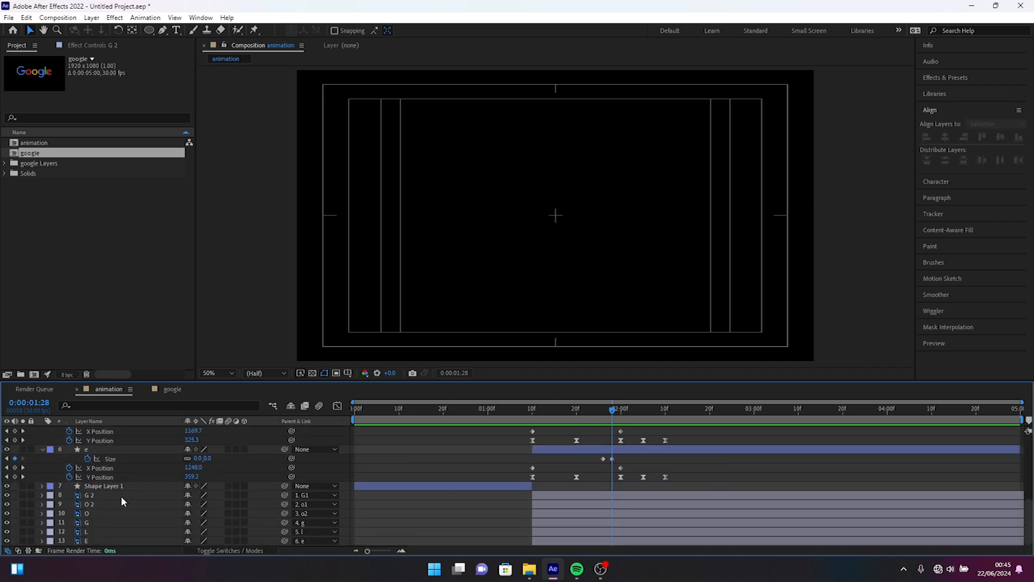
pyautogui.click(89, 496)
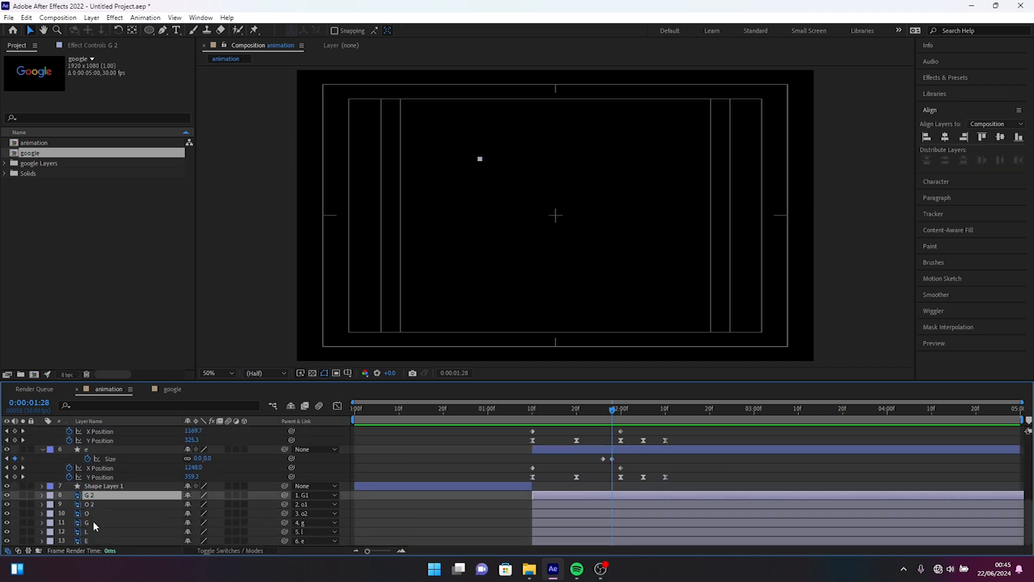
pyautogui.keyDown('shift'); pyautogui.click(93, 540); pyautogui.keyUp('shift')
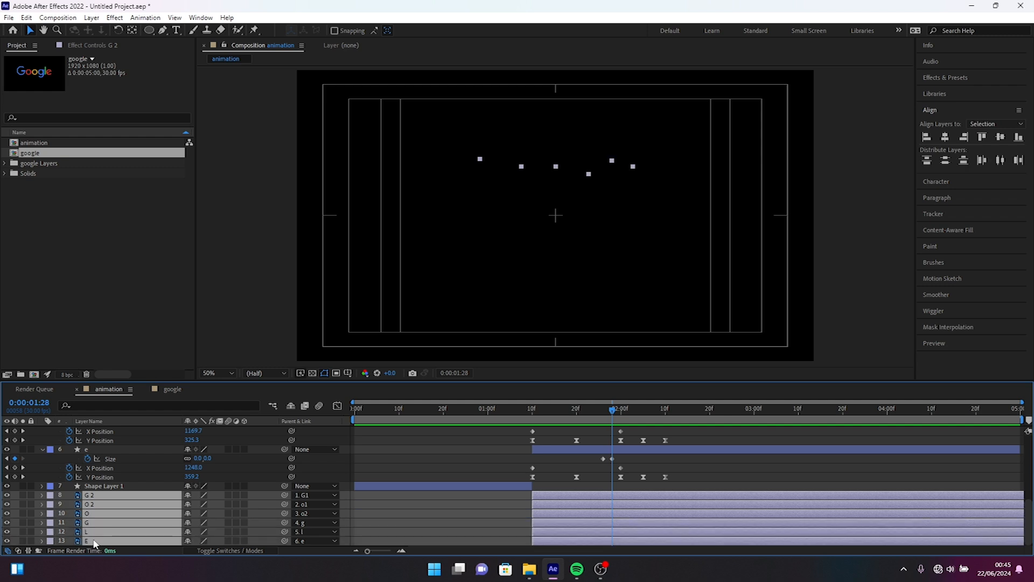
pyautogui.press('s')
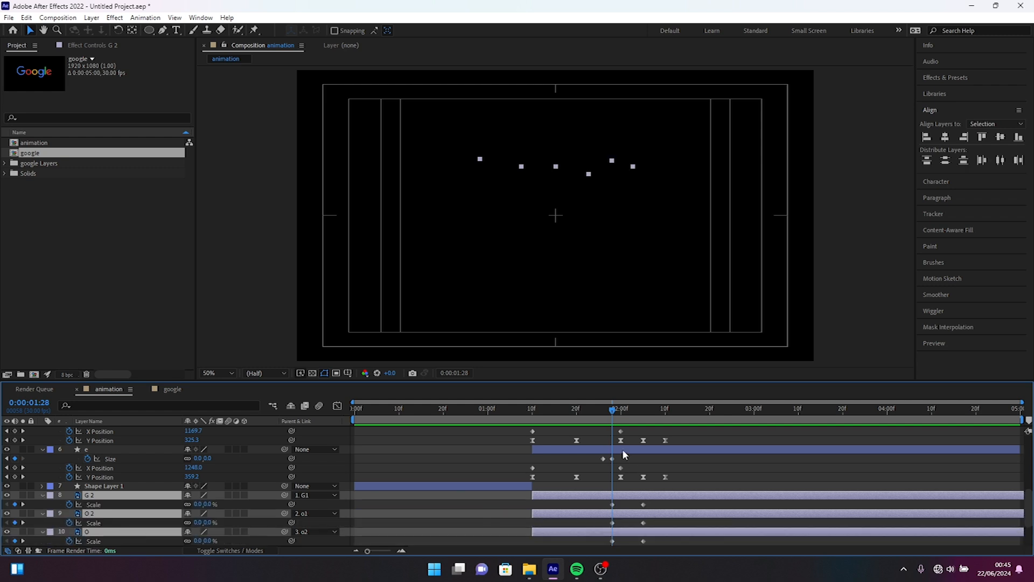
pyautogui.moveTo(663, 503); pyautogui.dragTo(609, 563)
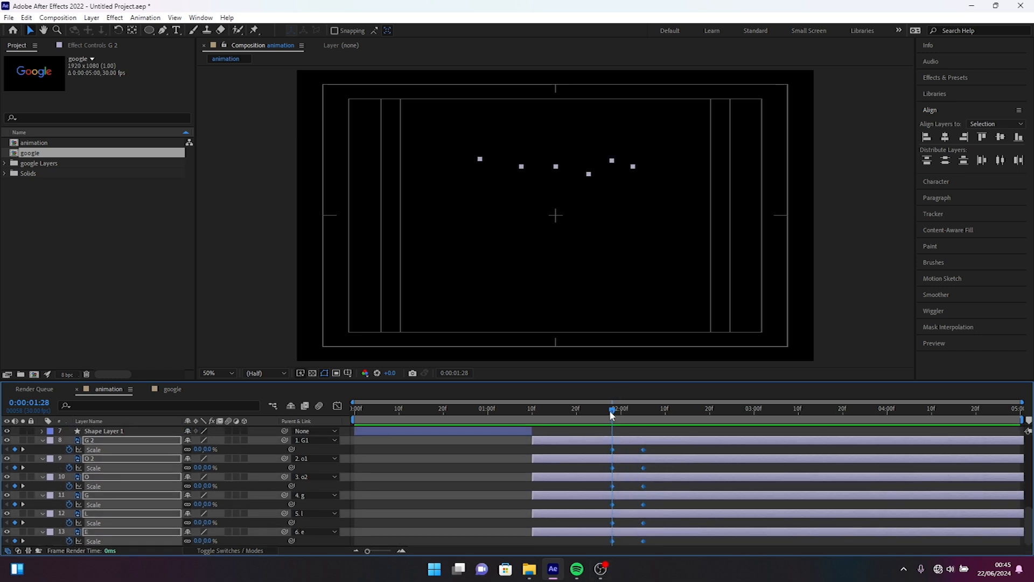
pyautogui.moveTo(614, 450); pyautogui.dragTo(602, 450)
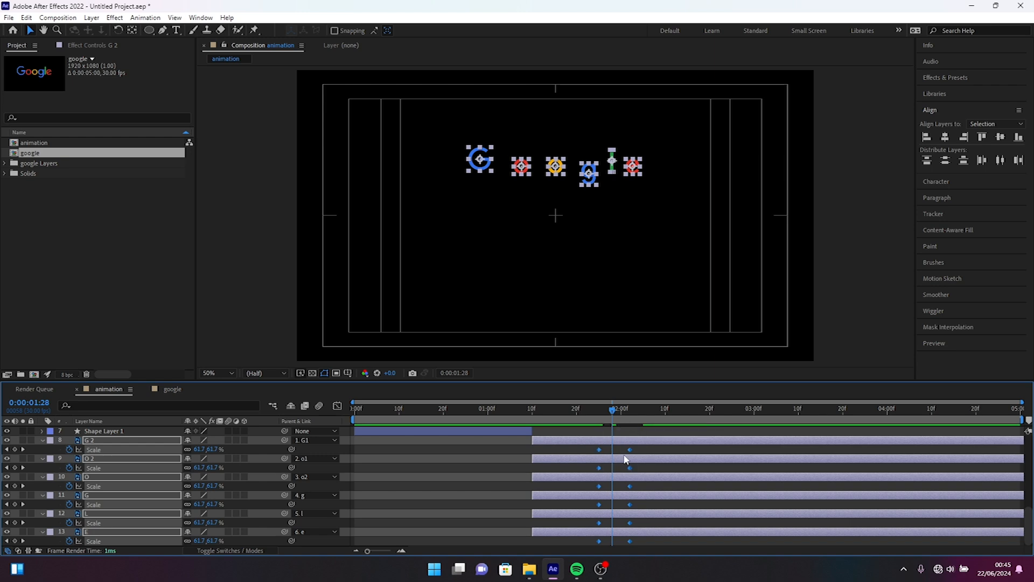
# Step: Move the letters' ending Scale keyframes to about 0:00:01:29 and preview the animation from 0:00:00:25
pyautogui.moveTo(642, 448); pyautogui.dragTo(617, 541)
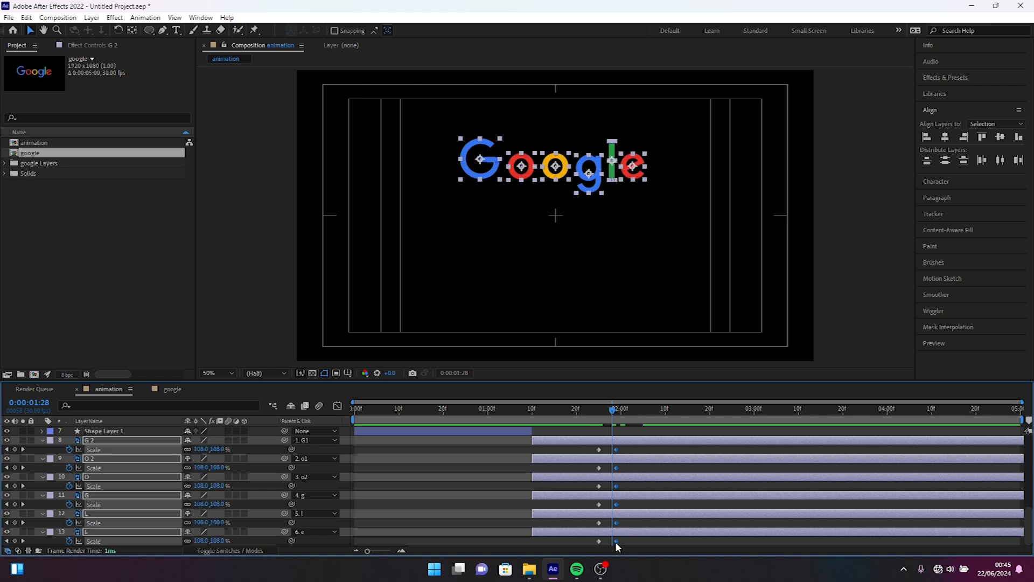
pyautogui.click(467, 418)
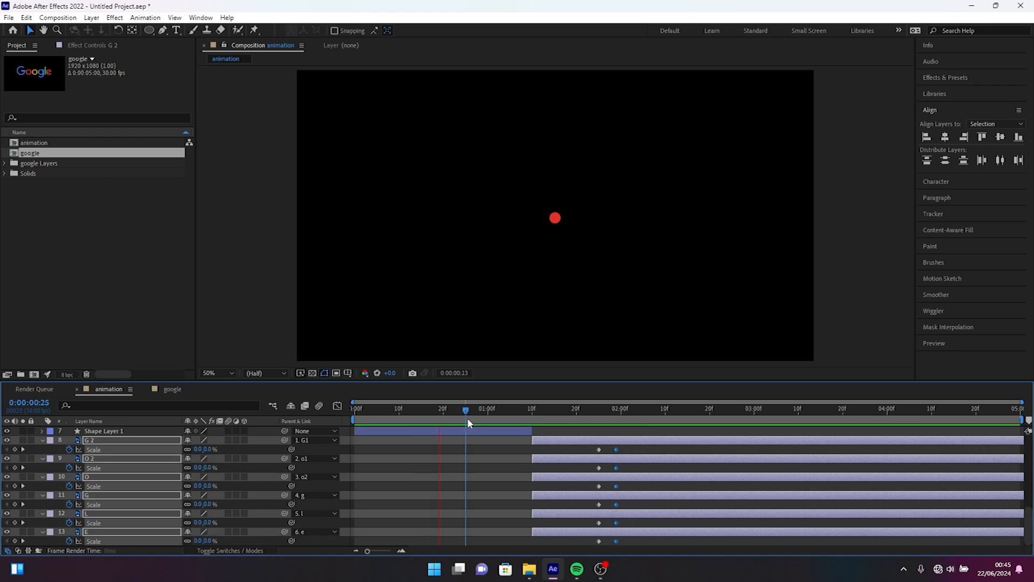
pyautogui.press('space')
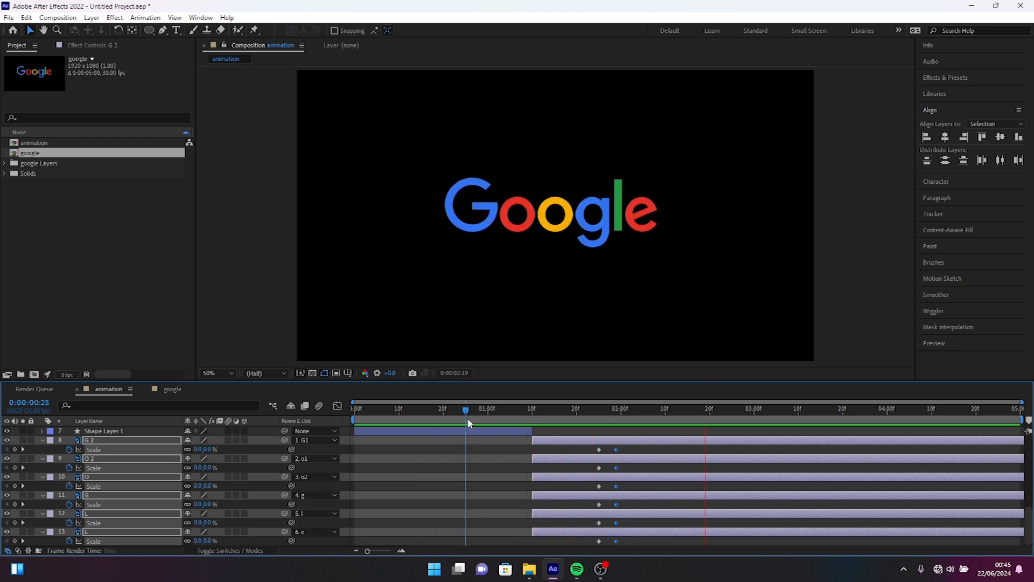
pyautogui.press('space')
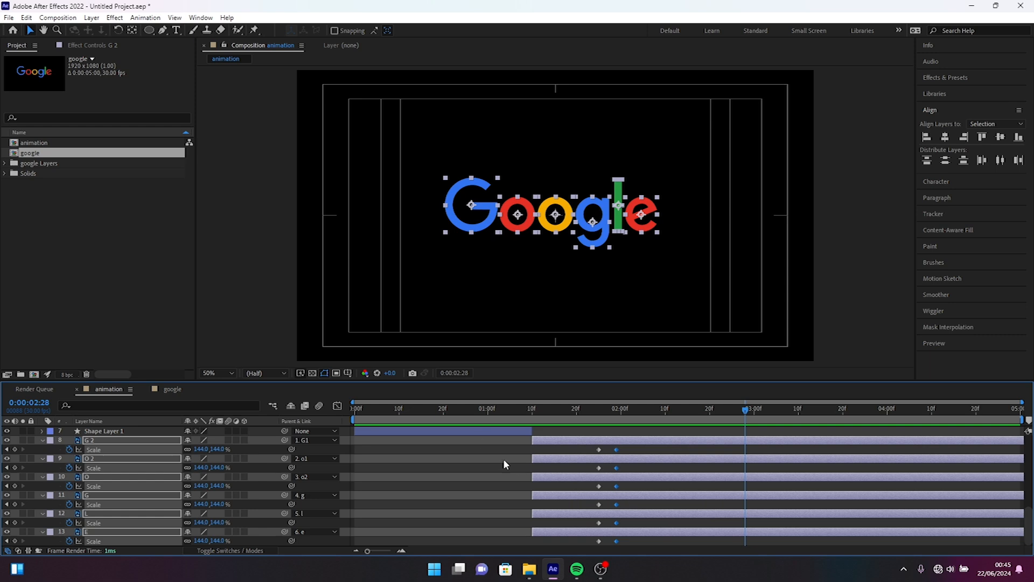
# Step: Preview the animation from 0:00:00:00
pyautogui.moveTo(431, 406); pyautogui.dragTo(300, 402)
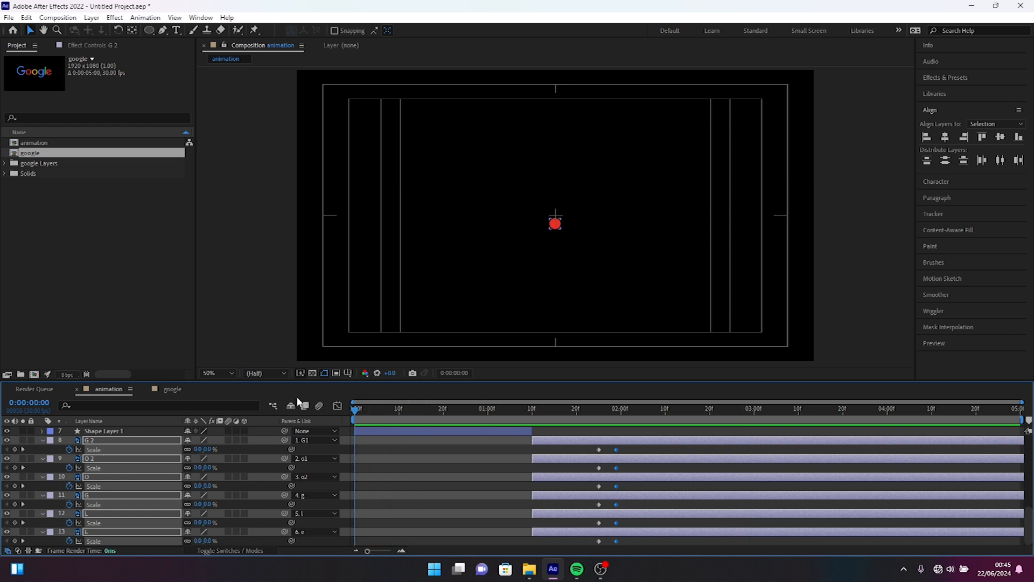
pyautogui.press('space')
pyautogui.press('space')
# Step: Find the Fill effect and apply it to Shape Layer 1
pyautogui.click(445, 431)
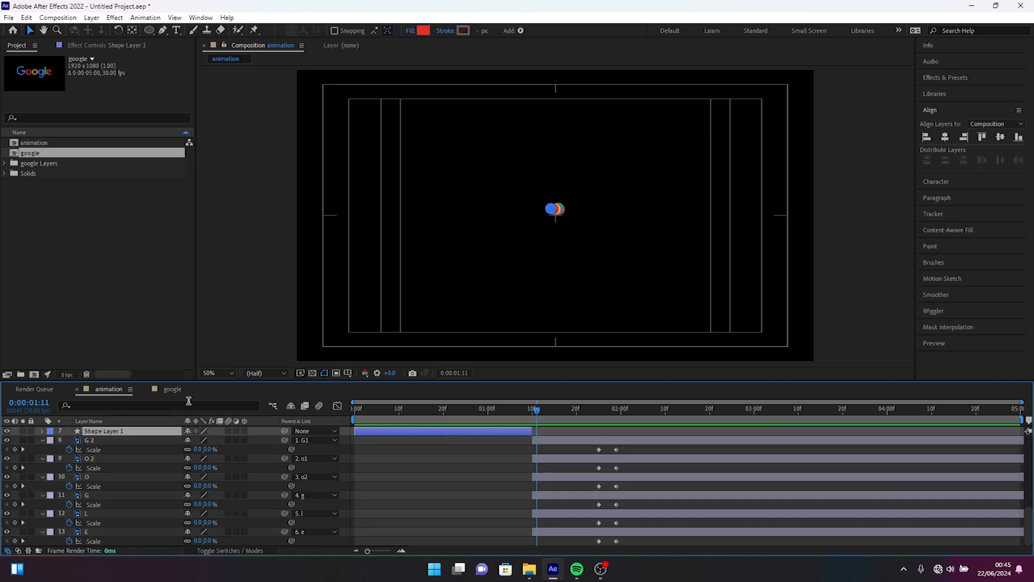
pyautogui.click(938, 82)
pyautogui.click(937, 83)
pyautogui.click(953, 77)
pyautogui.click(945, 92)
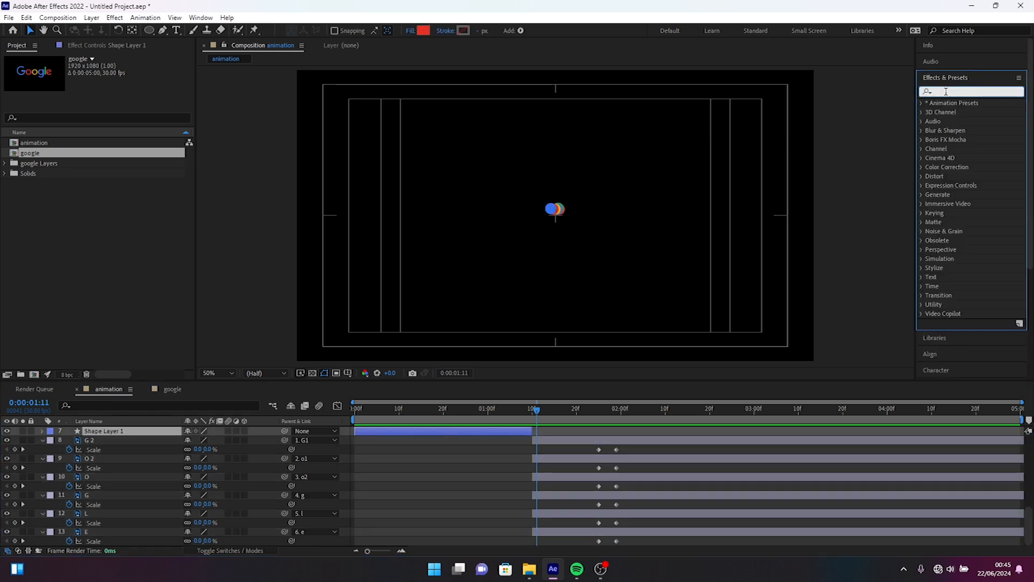
pyautogui.write('fill')
pyautogui.doubleClick(959, 158)
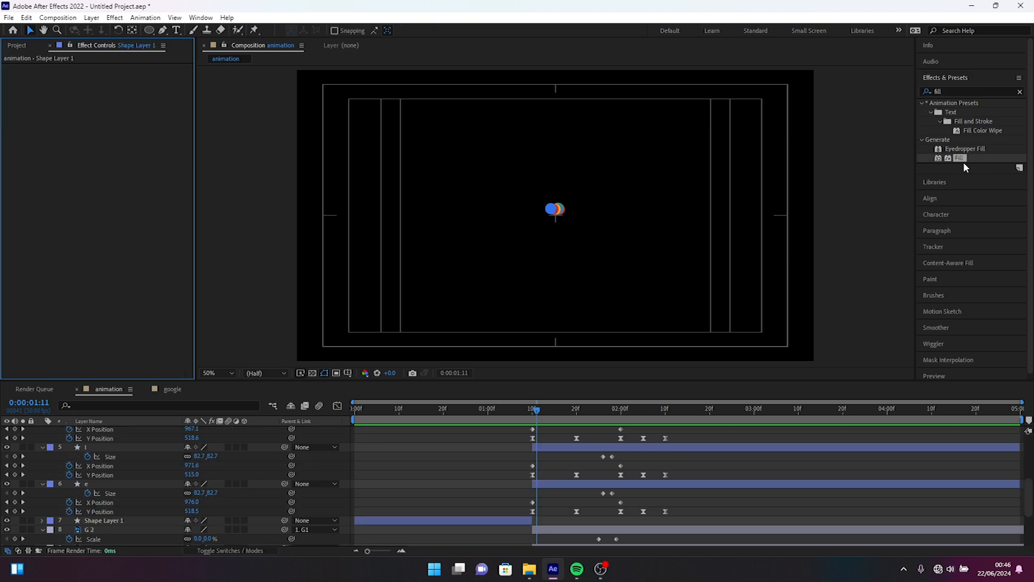
pyautogui.moveTo(961, 158); pyautogui.dragTo(431, 525)
# Step: Add a keyframe for the Fill effect's Color on Shape Layer 1 at 0:00:00:20, matching its Y Position keyframe
pyautogui.moveTo(537, 410); pyautogui.dragTo(434, 410)
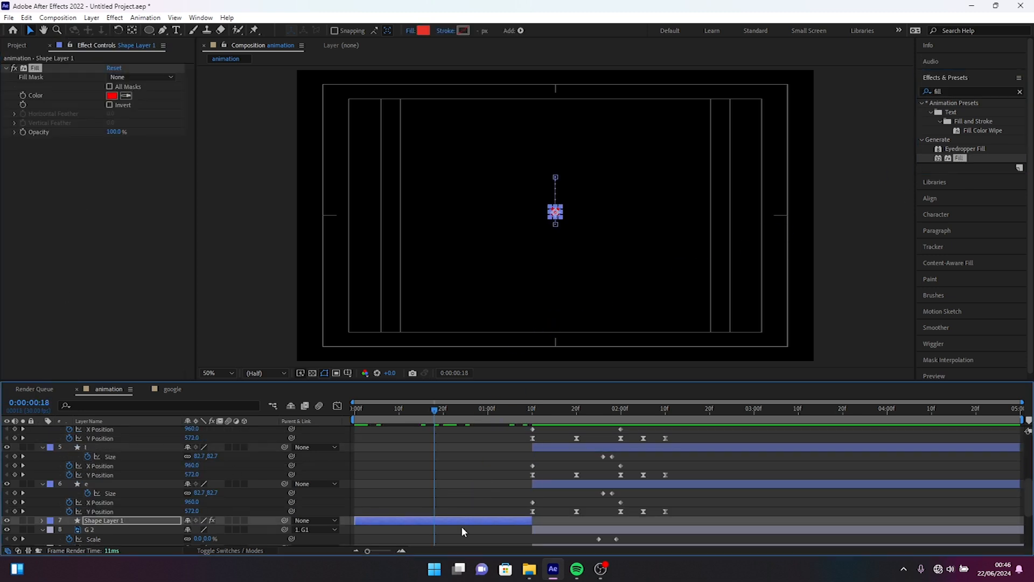
pyautogui.press('u')
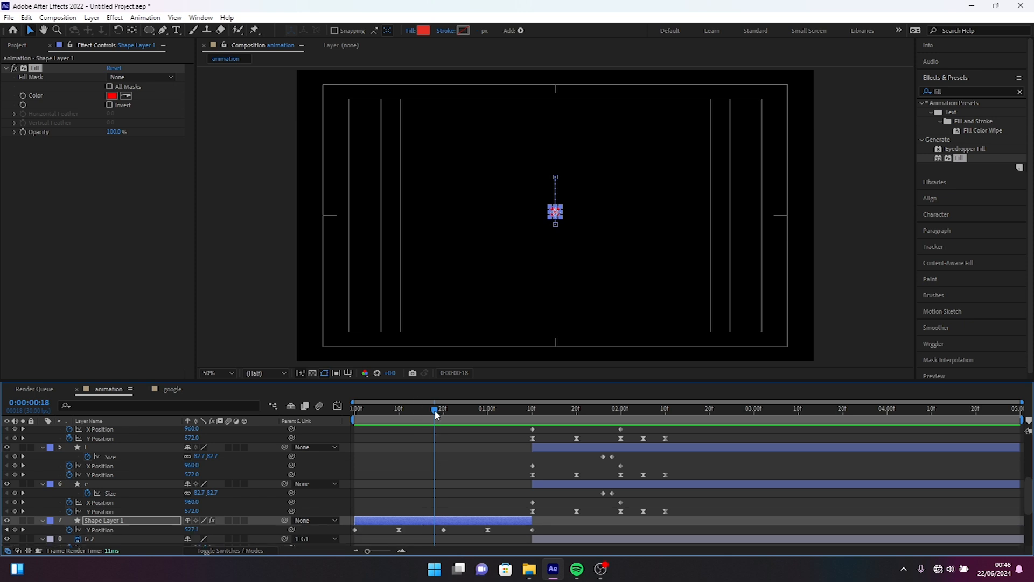
pyautogui.moveTo(434, 409)
pyautogui.mouseDown()
pyautogui.moveTo(412, 414)
pyautogui.moveTo(442, 426)
pyautogui.mouseUp()
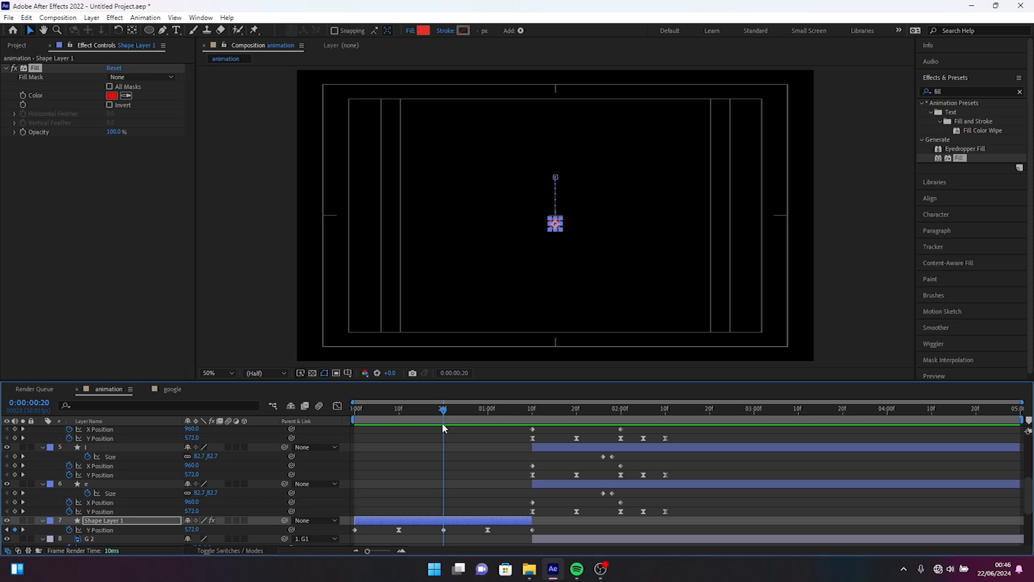
pyautogui.click(531, 409)
pyautogui.click(443, 409)
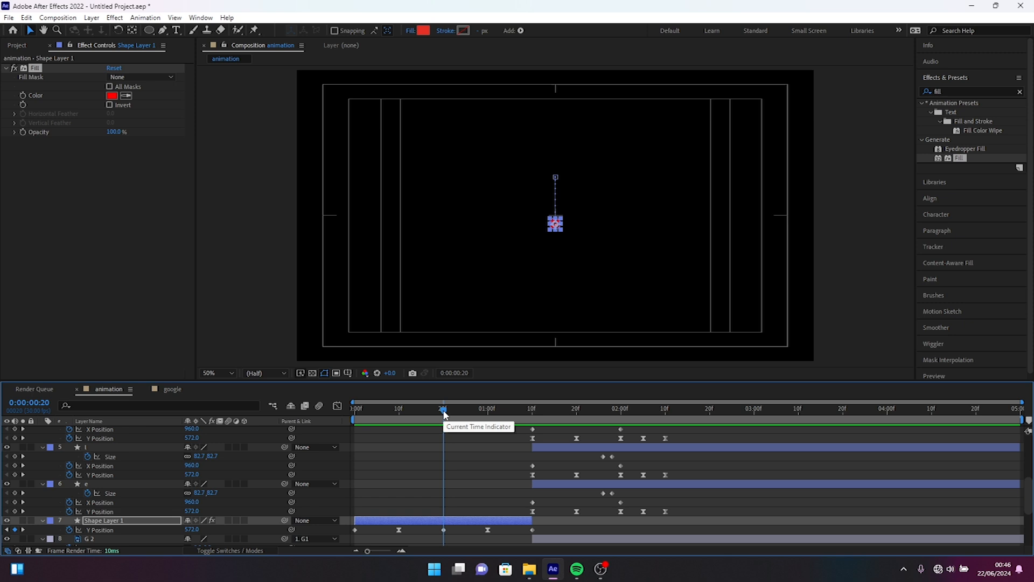
pyautogui.click(24, 96)
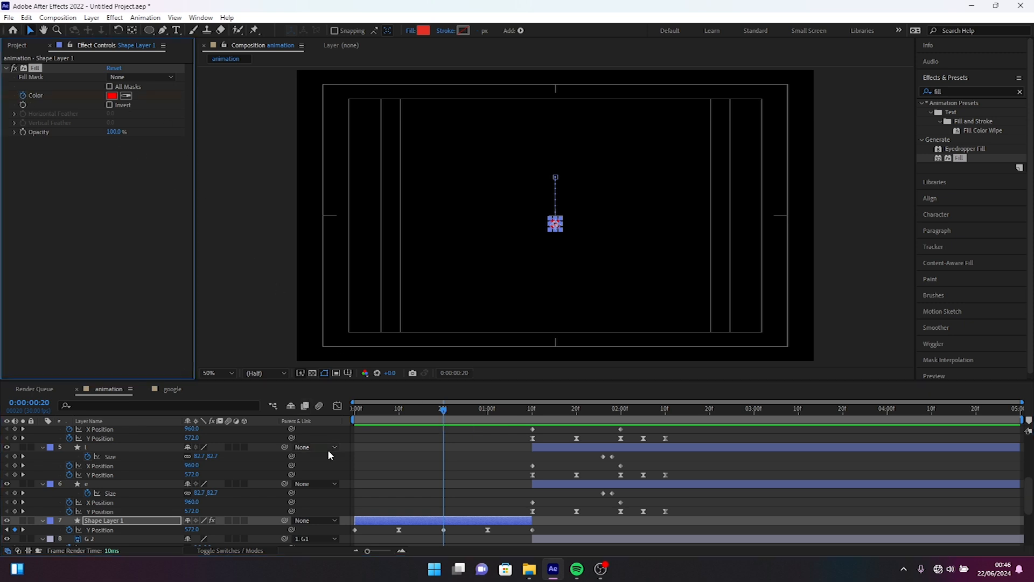
# Step: Reveal Shape Layer 1's keyframes and make the Fill Color keyframe at 0:00:00:20 a hold keyframe
pyautogui.press('u')
pyautogui.press('u')
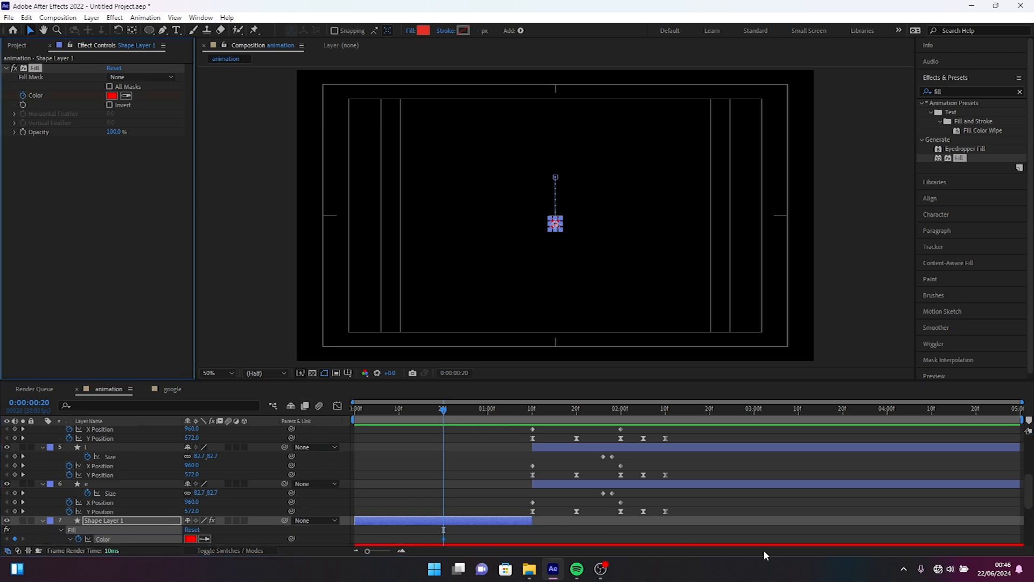
pyautogui.moveTo(1028, 494); pyautogui.dragTo(1031, 503)
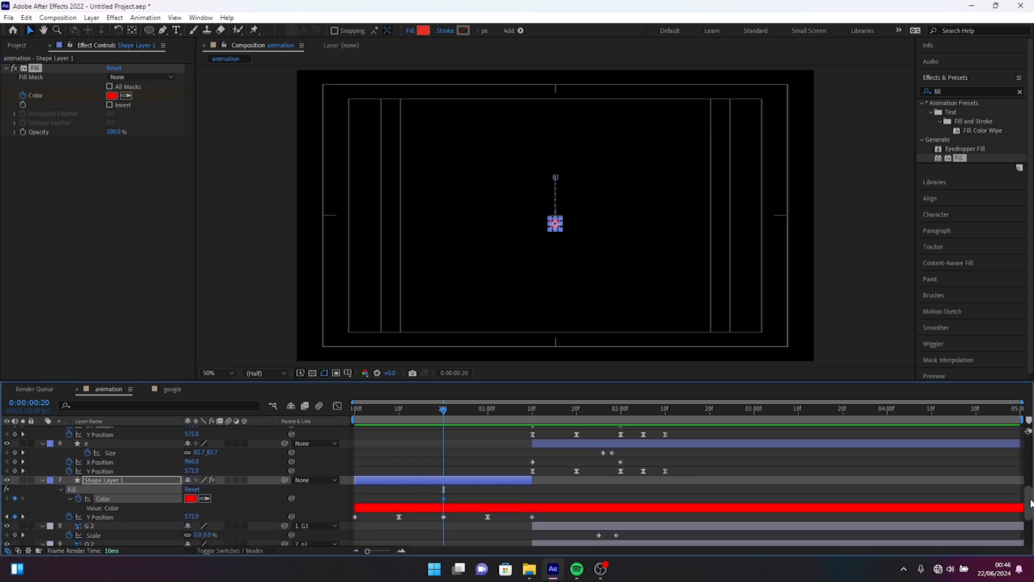
pyautogui.rightClick(444, 497)
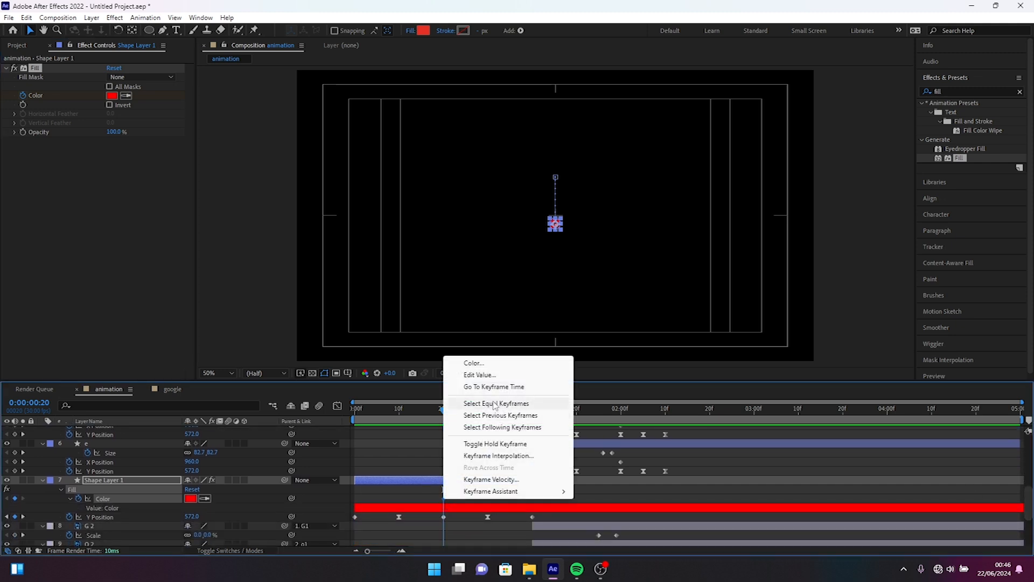
pyautogui.click(493, 444)
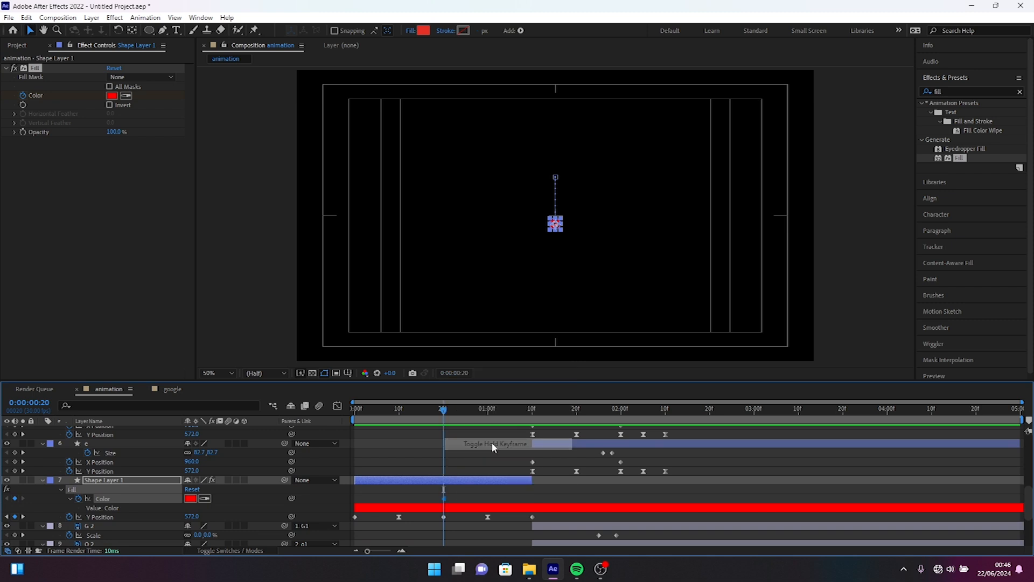
# Step: Add a Fill Color hold keyframe at 0:00:00:00 on Shape Layer 1, set it to white (FFFFFF), and preview the animation
pyautogui.click(355, 413)
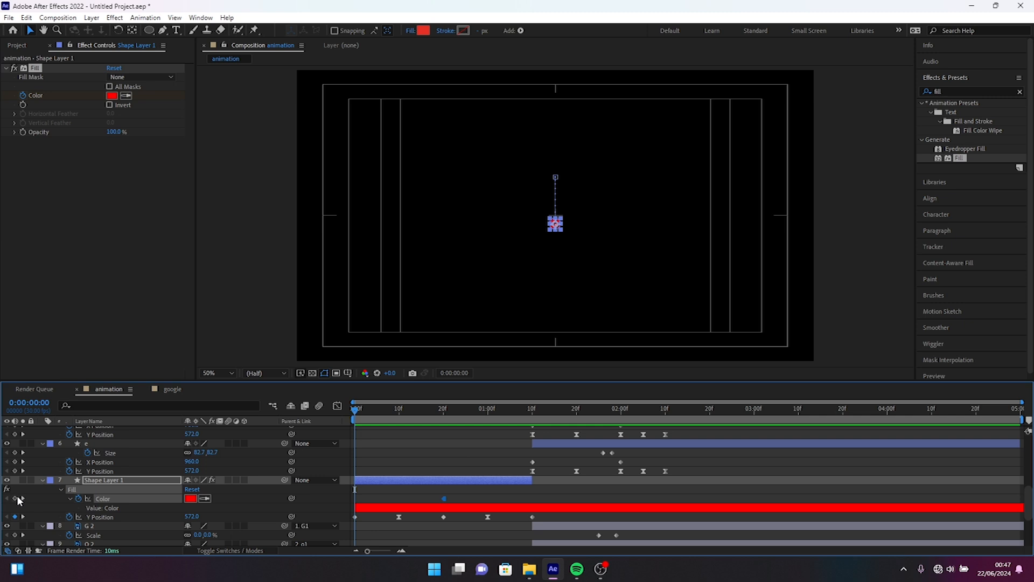
pyautogui.rightClick(355, 500)
pyautogui.click(406, 444)
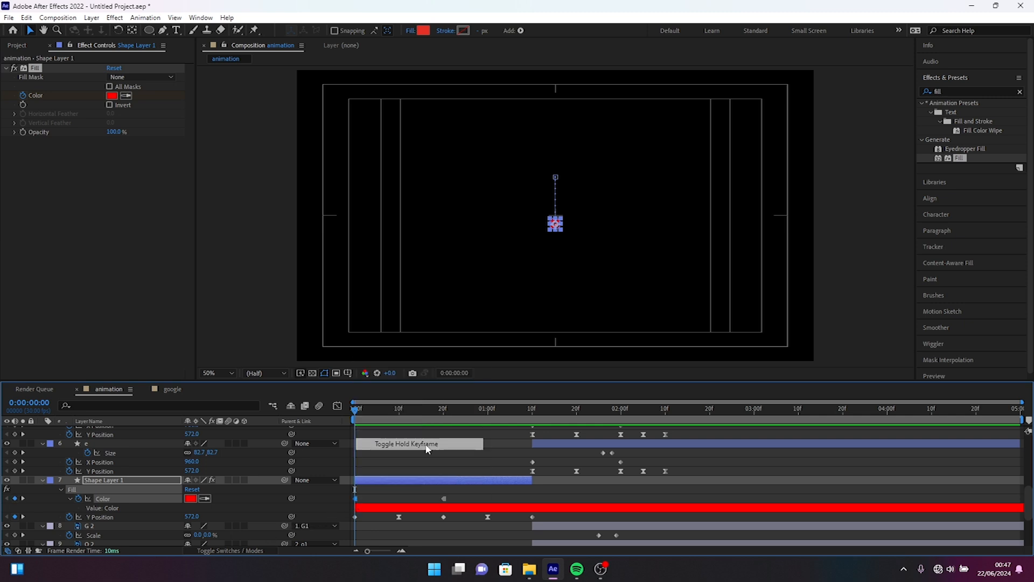
pyautogui.doubleClick(356, 497)
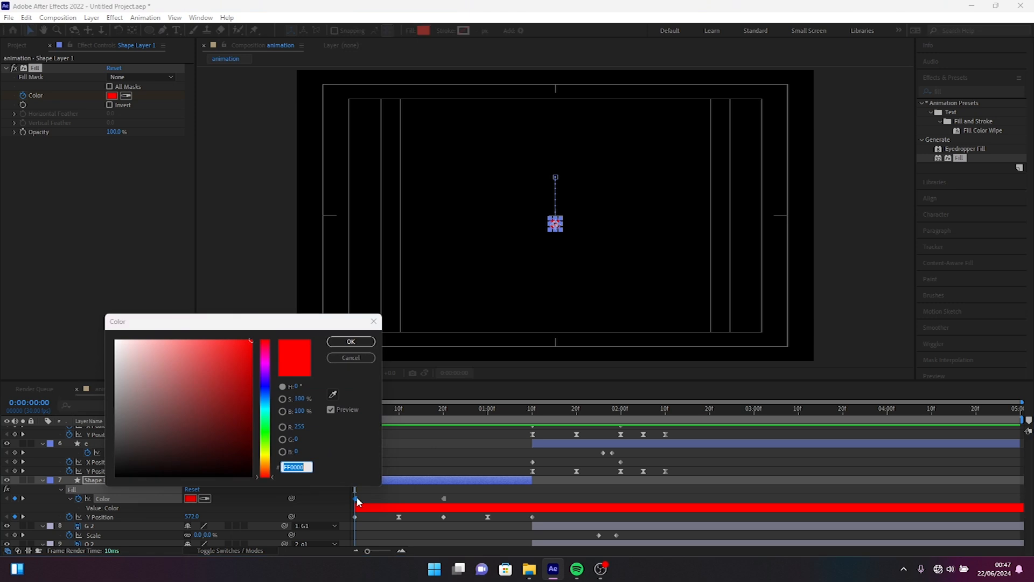
pyautogui.write('FFFFFF')
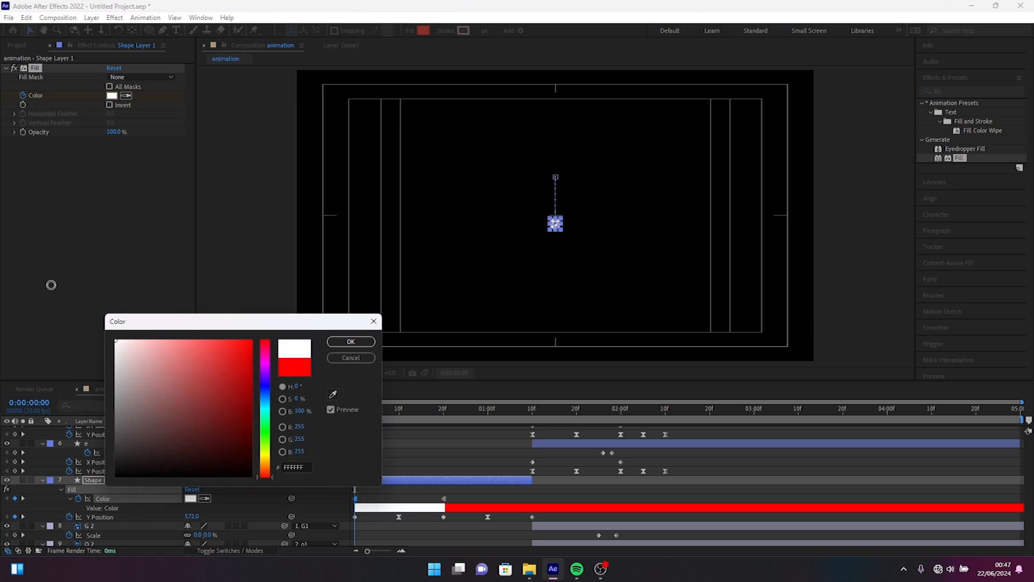
pyautogui.click(365, 342)
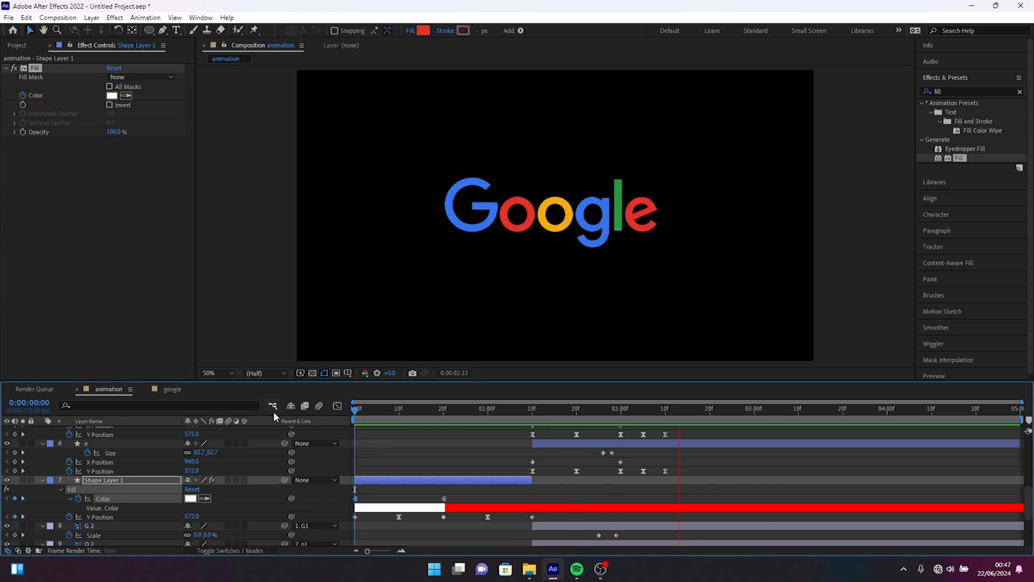
pyautogui.press('space')
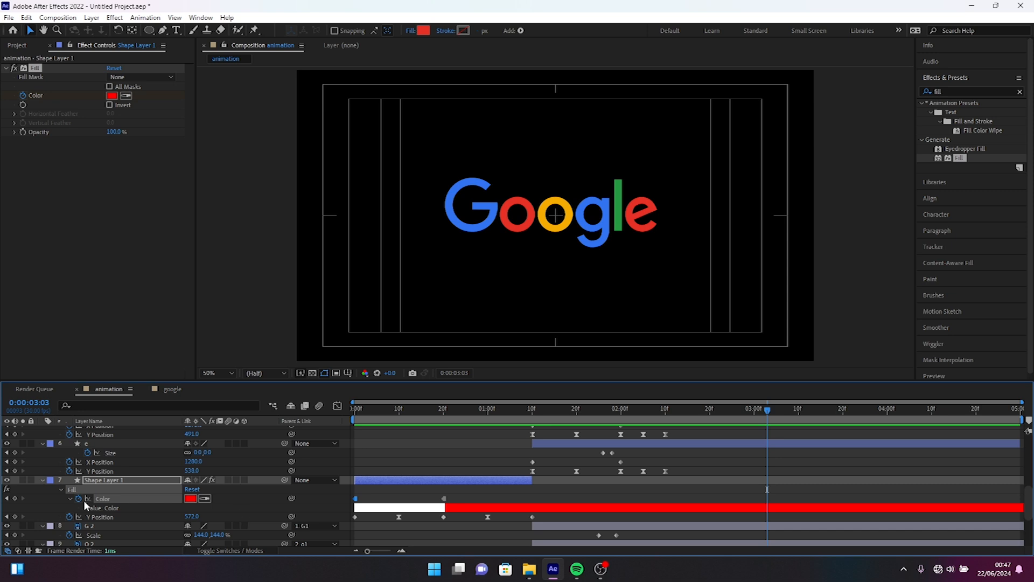
# Step: Pre-compose all layers of the animation composition into a new composition named motion
pyautogui.scroll(-4, 85, 493)
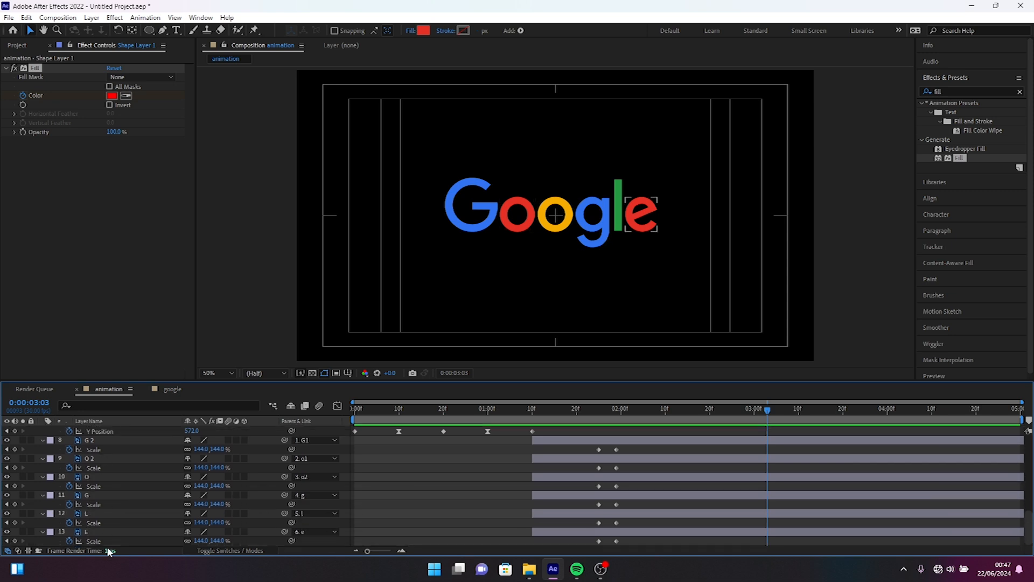
pyautogui.click(93, 531)
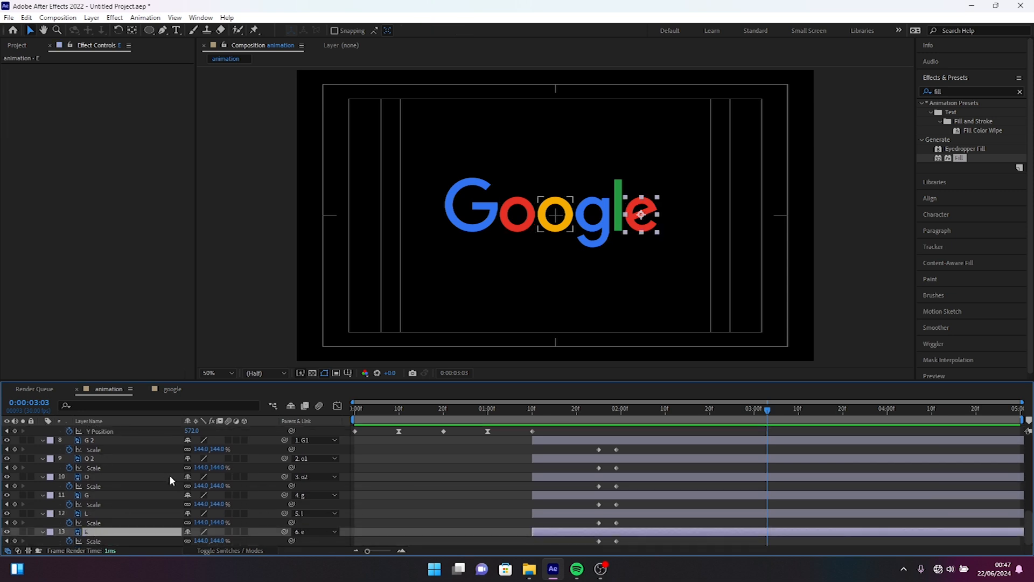
pyautogui.scroll(5, 170, 474)
pyautogui.scroll(2, 169, 474)
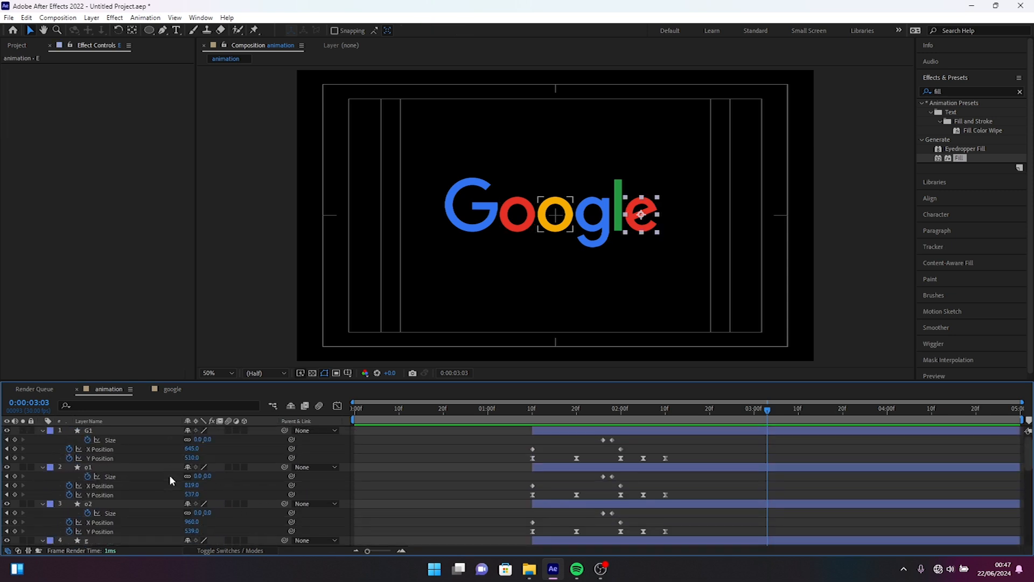
pyautogui.hotkey('ctrl', 'a')
pyautogui.rightClick(119, 431)
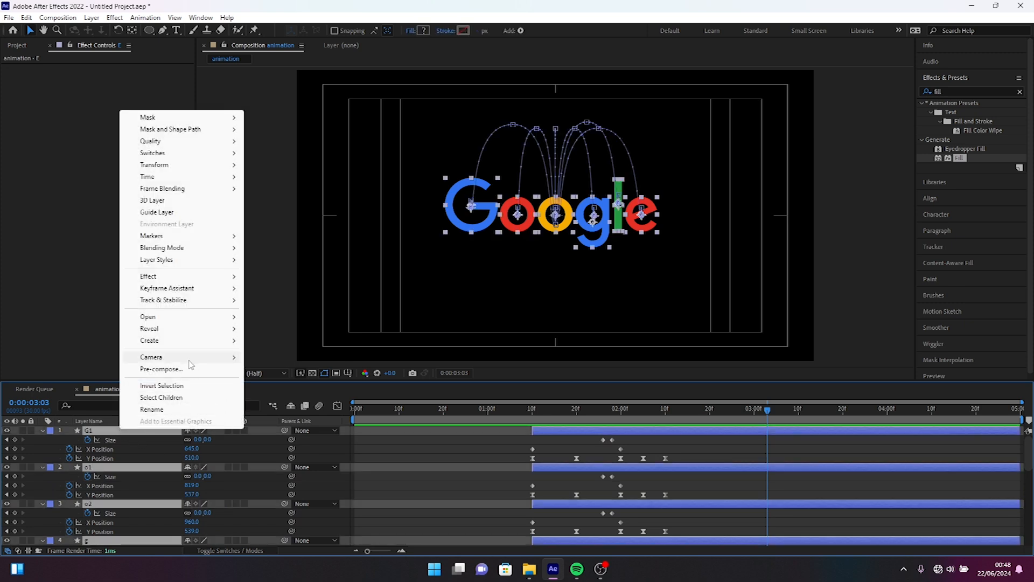
pyautogui.click(162, 369)
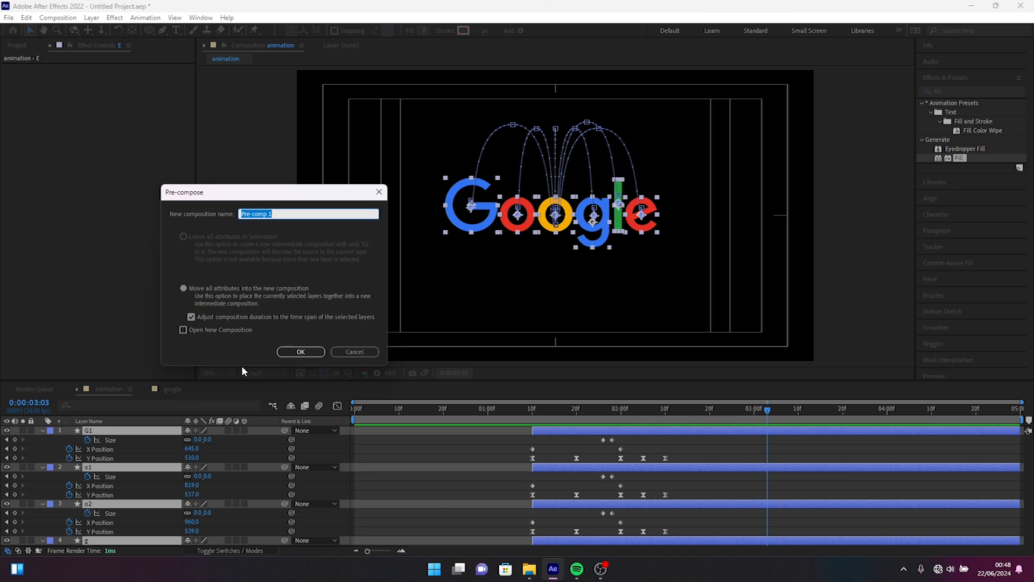
pyautogui.write('motion')
pyautogui.click(307, 350)
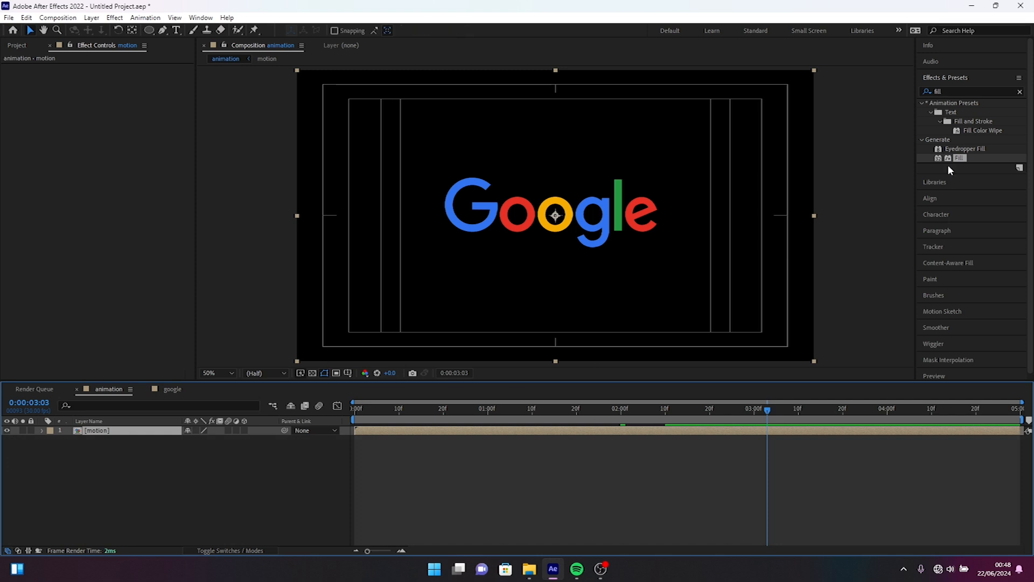
# Step: Find the Glow effect and apply it to the motion layer
pyautogui.click(1020, 91)
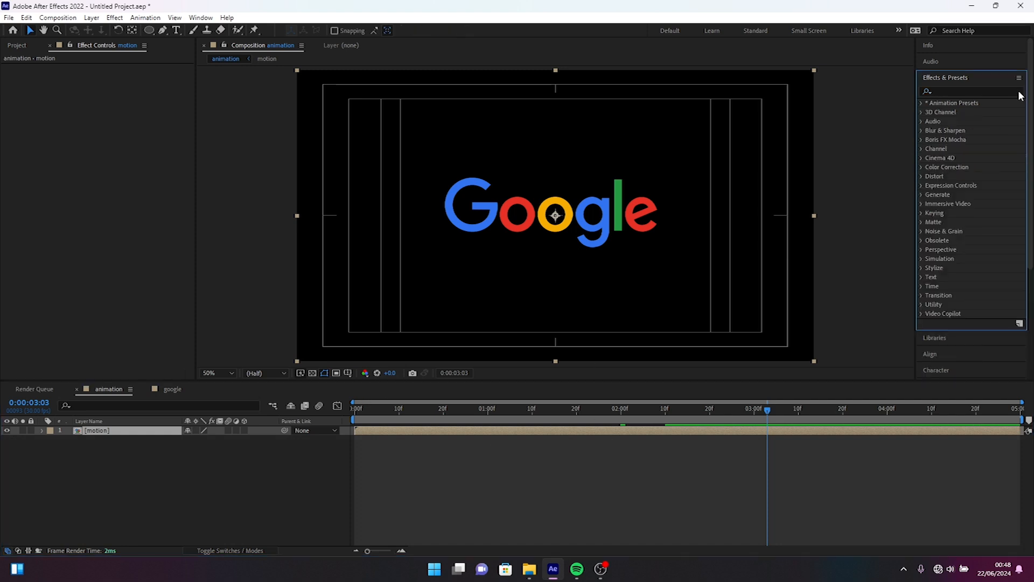
pyautogui.click(980, 93)
pyautogui.write('glow')
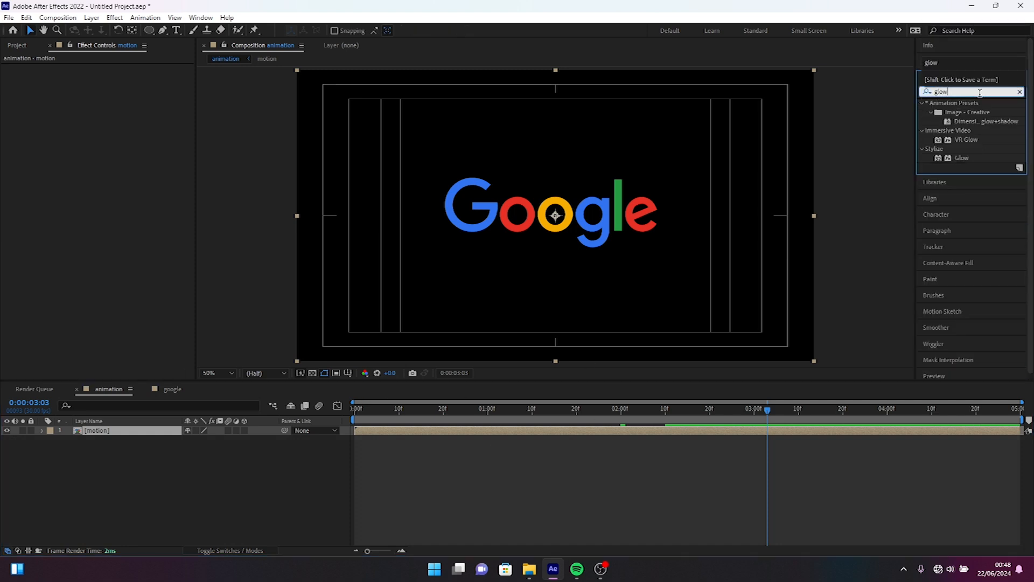
pyautogui.moveTo(960, 158); pyautogui.dragTo(103, 432)
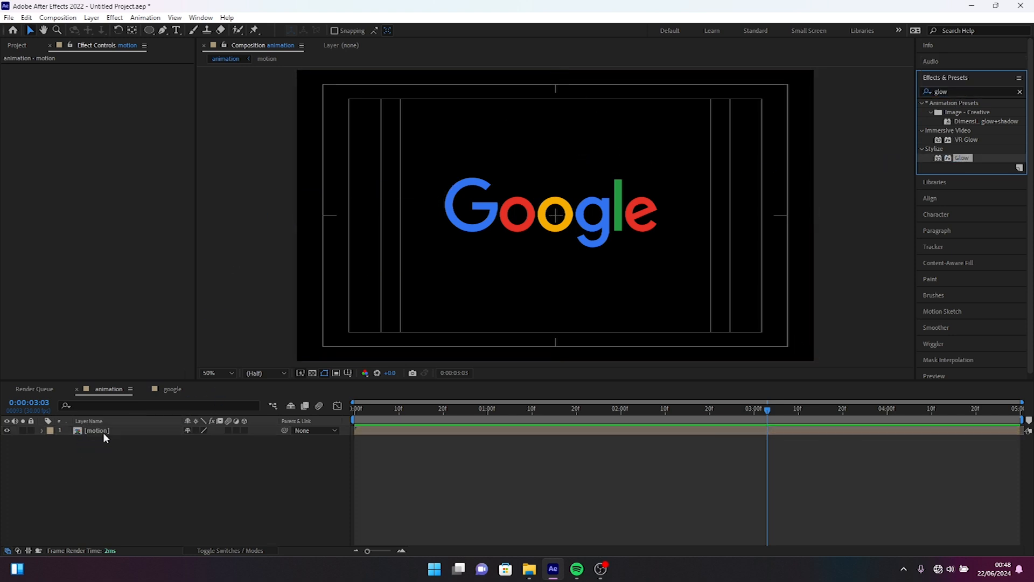
# Step: Set the Glow effect's Glow Radius to 20, Glow Intensity to 2 and Color Looping to Sawtooth B>A
pyautogui.click(111, 96)
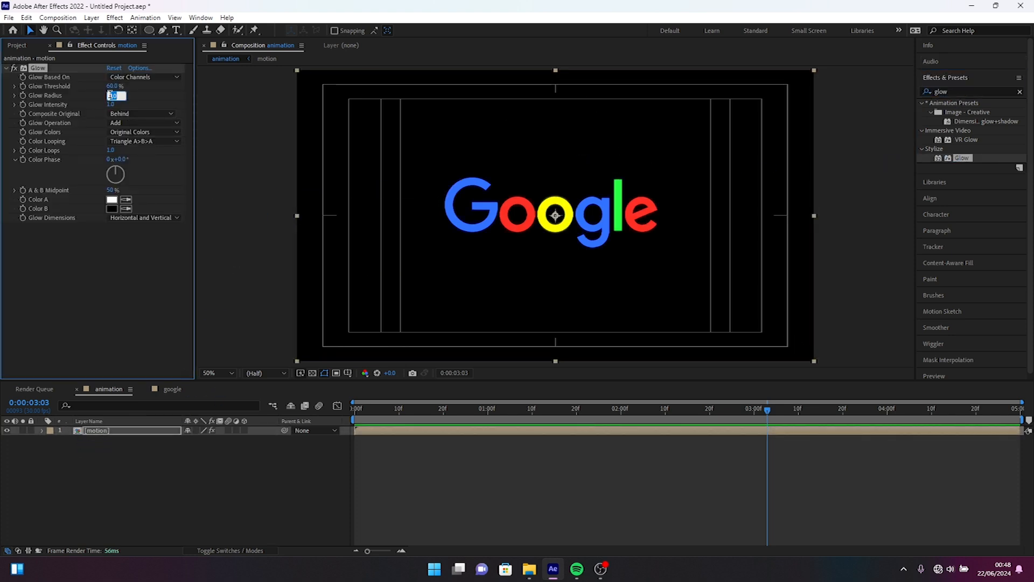
pyautogui.write('20')
pyautogui.click(110, 104)
pyautogui.write('2')
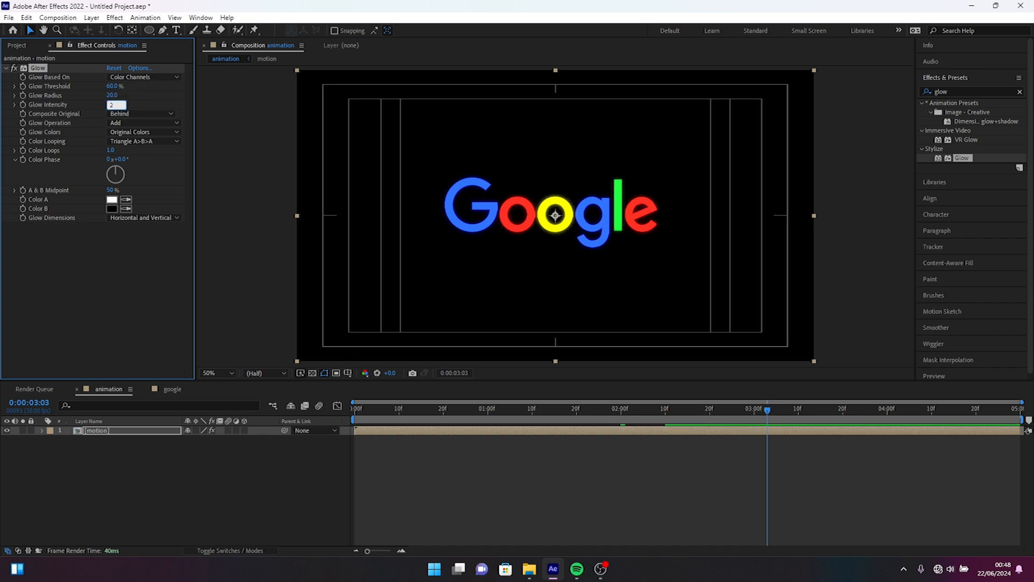
pyautogui.press('Return')
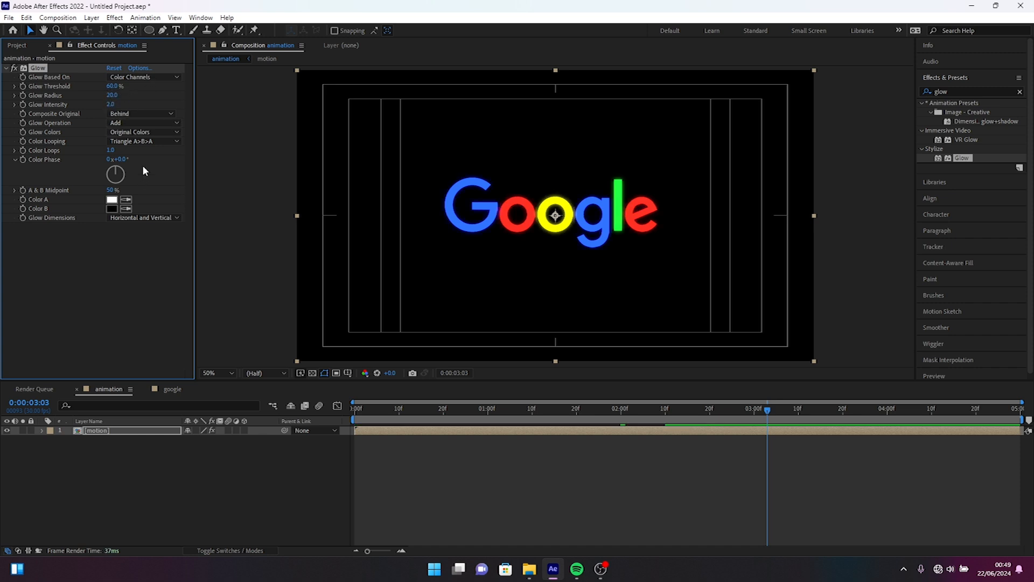
pyautogui.click(141, 141)
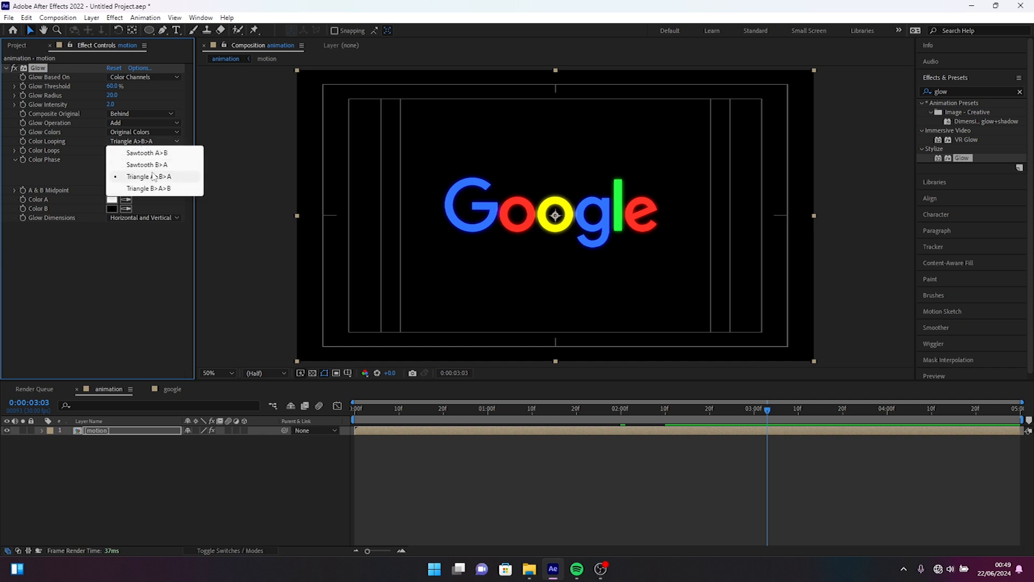
pyautogui.click(154, 166)
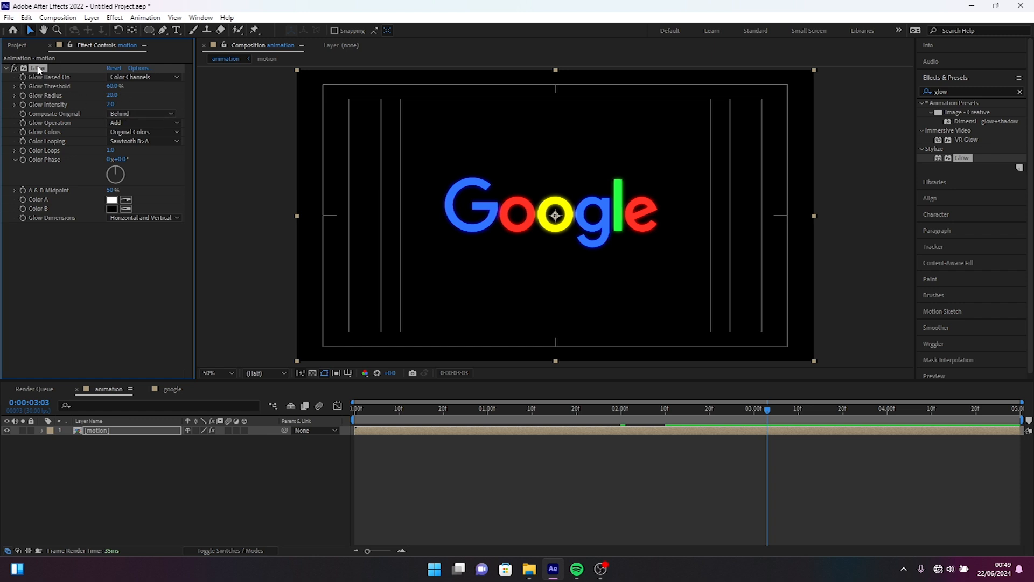
# Step: Duplicate the Glow effect on the motion layer and set the copy's Glow Radius to 280
pyautogui.hotkey('ctrl', 'd')
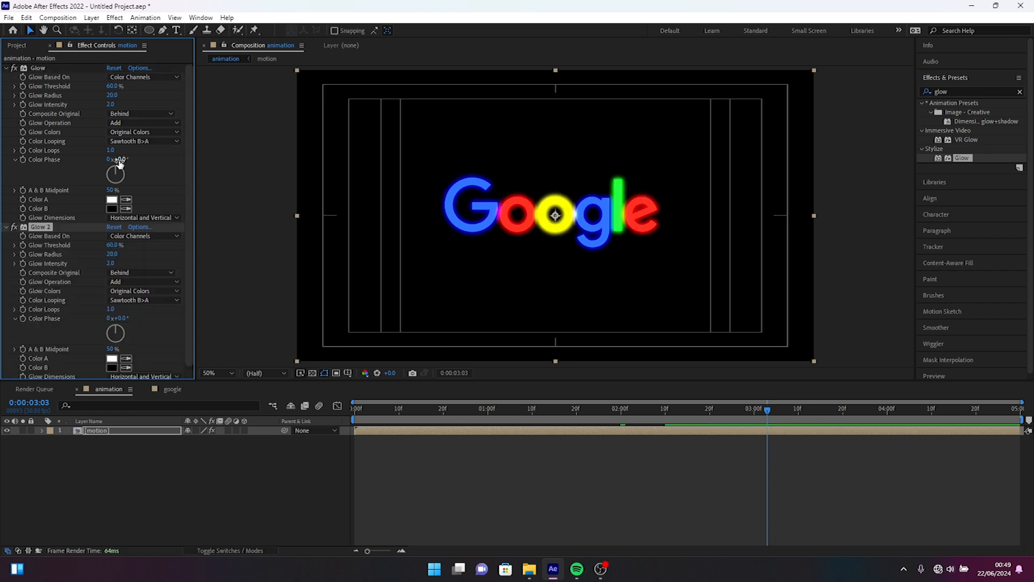
pyautogui.click(114, 250)
pyautogui.write('28')
pyautogui.press('Return')
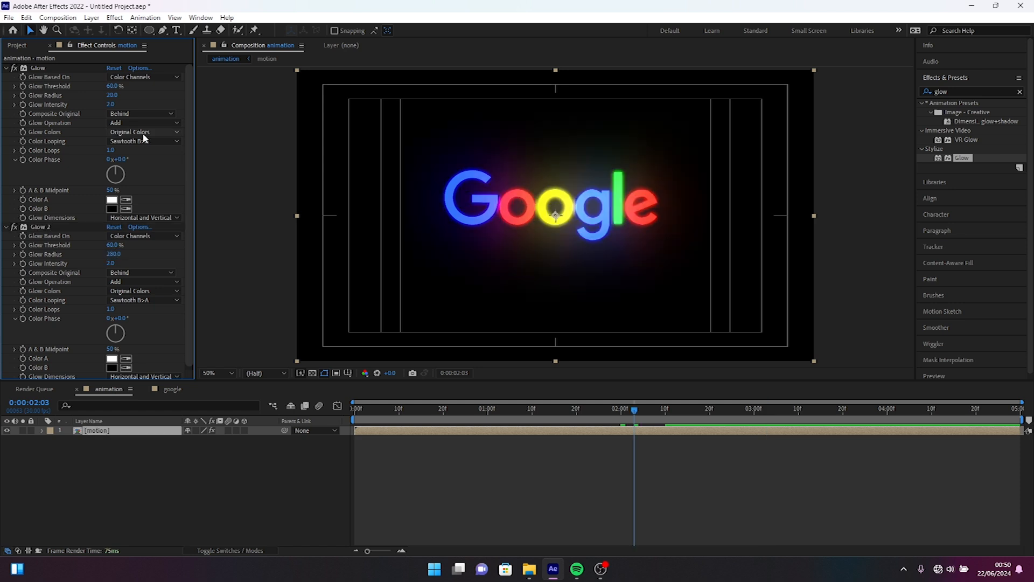
# Step: Set the Glow Threshold of both Glow effects on the motion layer to 80%
pyautogui.click(112, 86)
pyautogui.write('80')
pyautogui.press('Return')
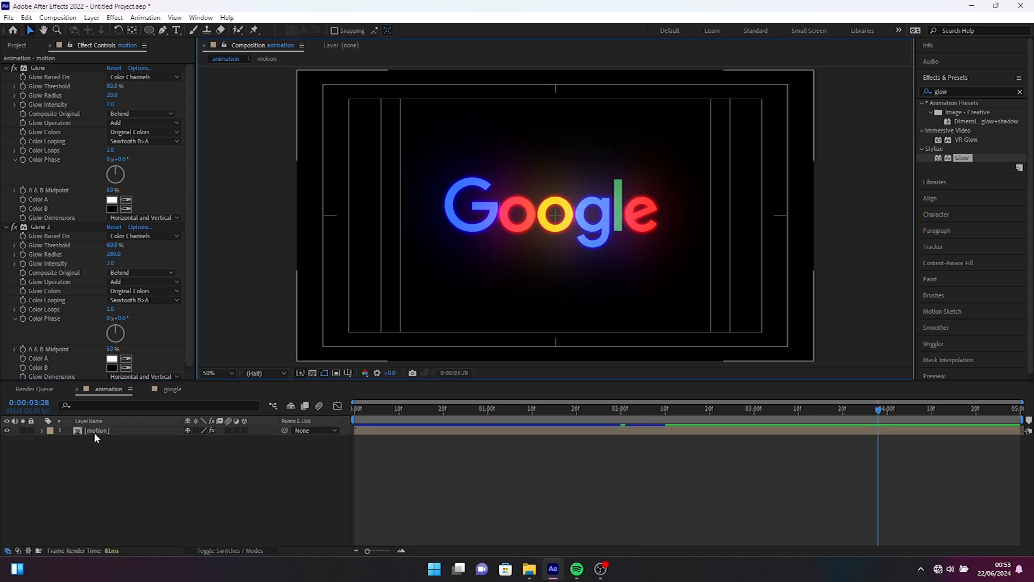
pyautogui.click(95, 434)
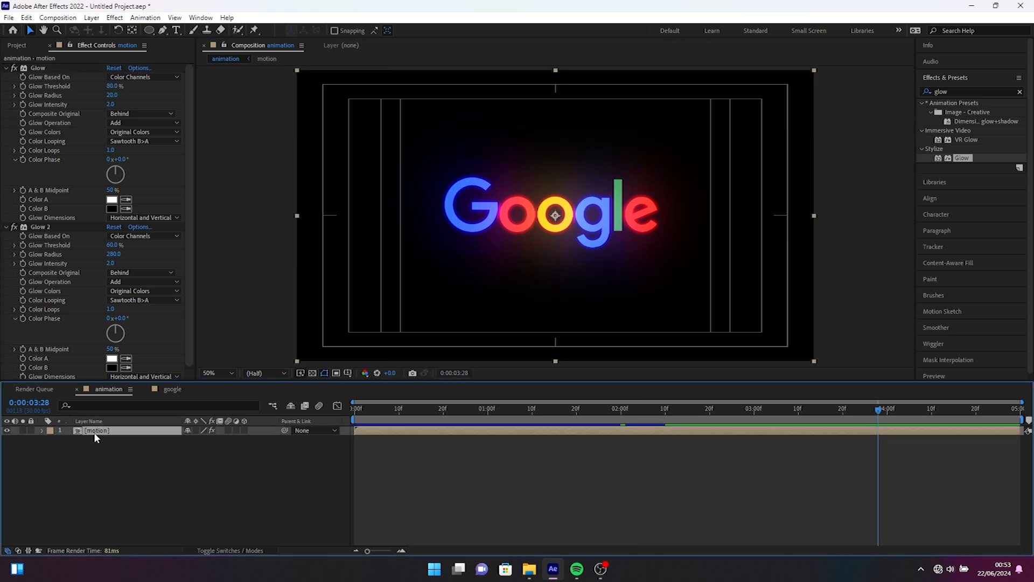
pyautogui.click(111, 246)
pyautogui.write('80')
pyautogui.press('Return')
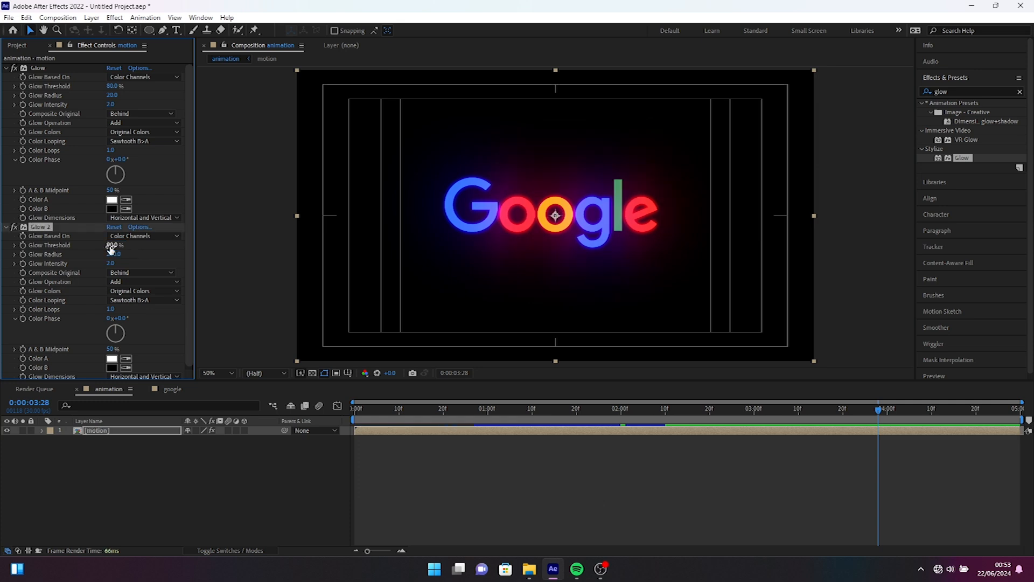